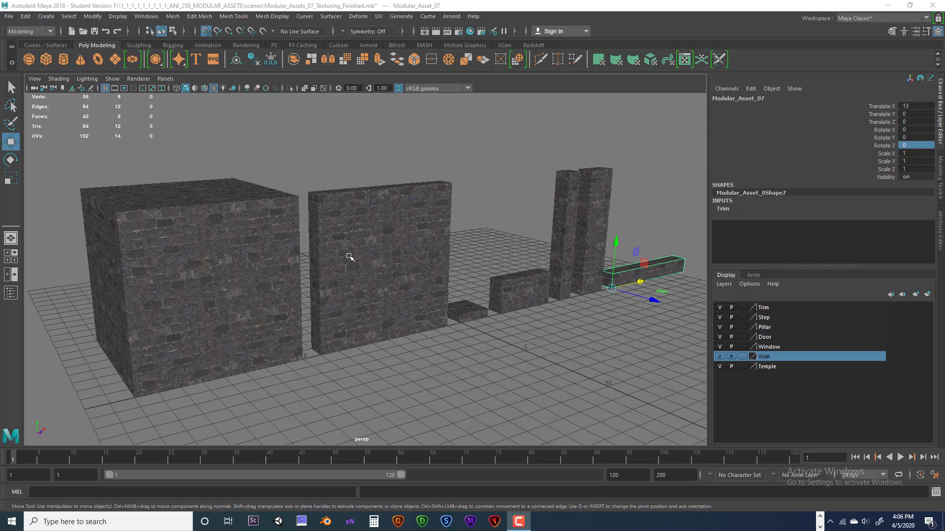
# Step: Select the large cube and examine its brick texture closely from several angles in the viewport
pyautogui.scroll(5, 359, 257)
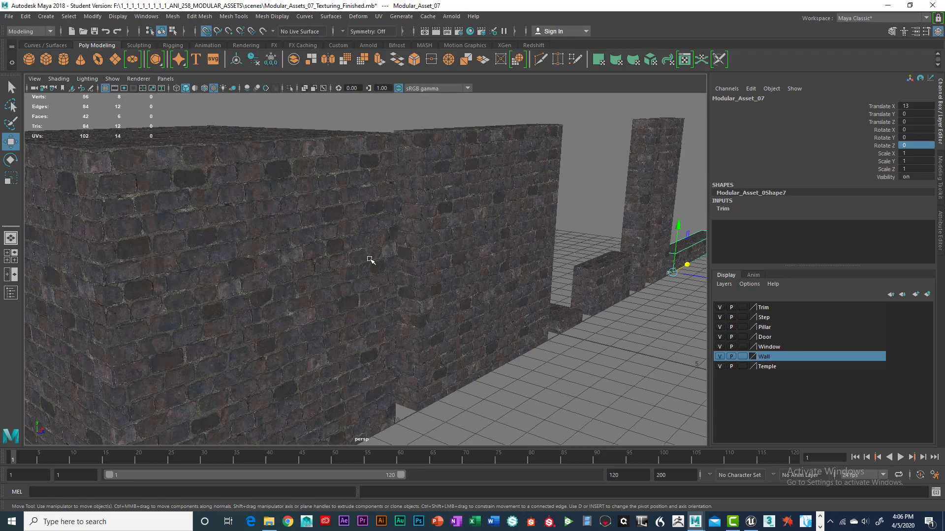
pyautogui.scroll(-5, 370, 260)
pyautogui.click(343, 256)
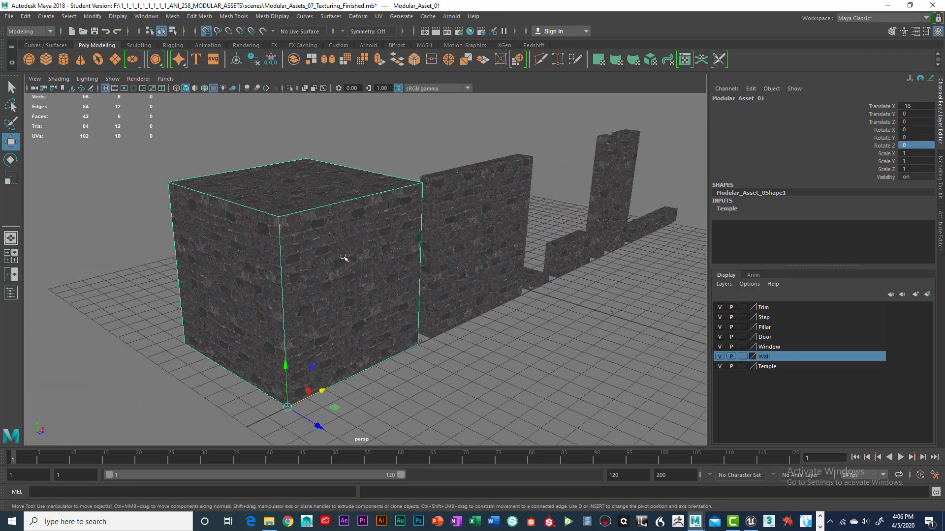
pyautogui.scroll(5, 343, 257)
pyautogui.scroll(-4, 347, 240)
pyautogui.moveTo(349, 237)
pyautogui.keyDown('alt'); pyautogui.mouseDown()
pyautogui.moveTo(340, 258)
pyautogui.moveTo(334, 248)
pyautogui.mouseUp(); pyautogui.keyUp('alt')
pyautogui.keyDown('alt'); pyautogui.moveTo(333, 247); pyautogui.dragTo(331, 239, button='middle'); pyautogui.keyUp('alt')
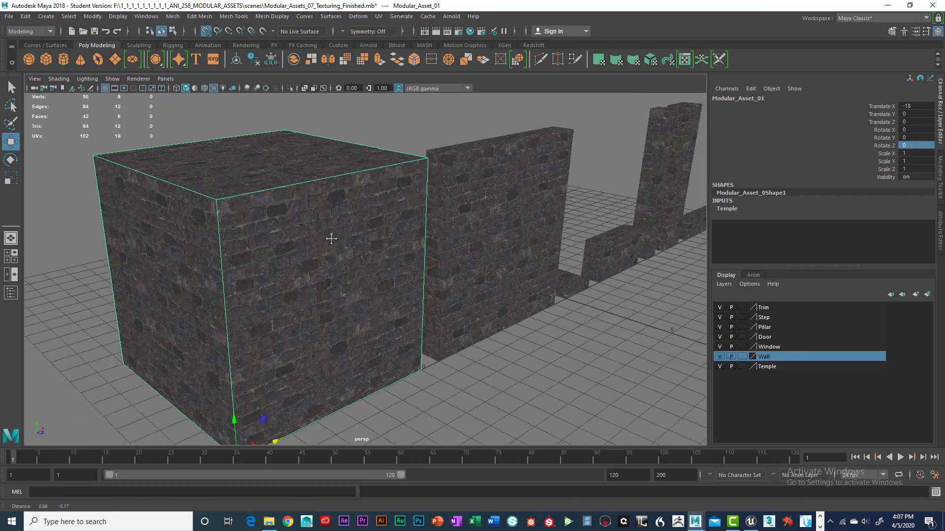
pyautogui.scroll(-5, 331, 238)
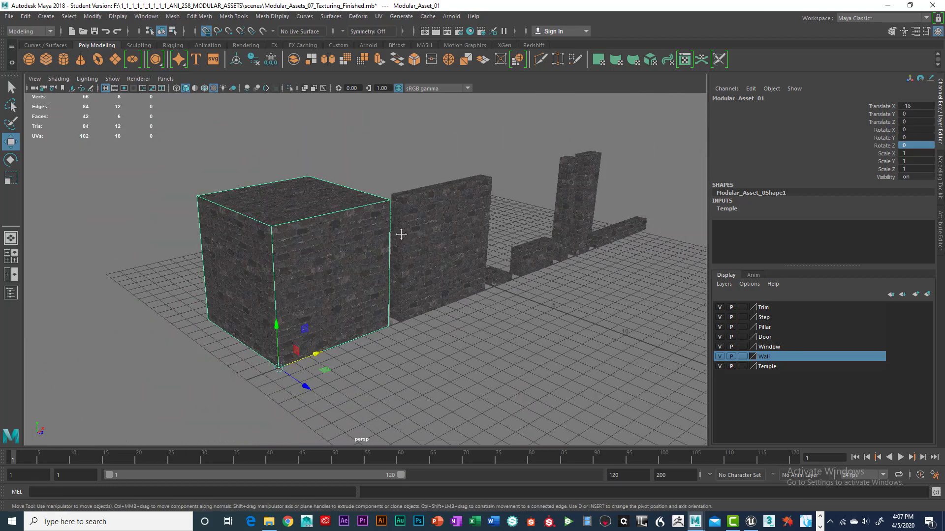
pyautogui.keyDown('alt'); pyautogui.moveTo(401, 235); pyautogui.dragTo(383, 238, button='middle'); pyautogui.keyUp('alt')
pyautogui.keyDown('alt'); pyautogui.moveTo(383, 238); pyautogui.dragTo(299, 233); pyautogui.keyUp('alt')
pyautogui.scroll(5, 309, 232)
pyautogui.keyDown('alt'); pyautogui.moveTo(300, 232); pyautogui.dragTo(354, 279, button='middle'); pyautogui.keyUp('alt')
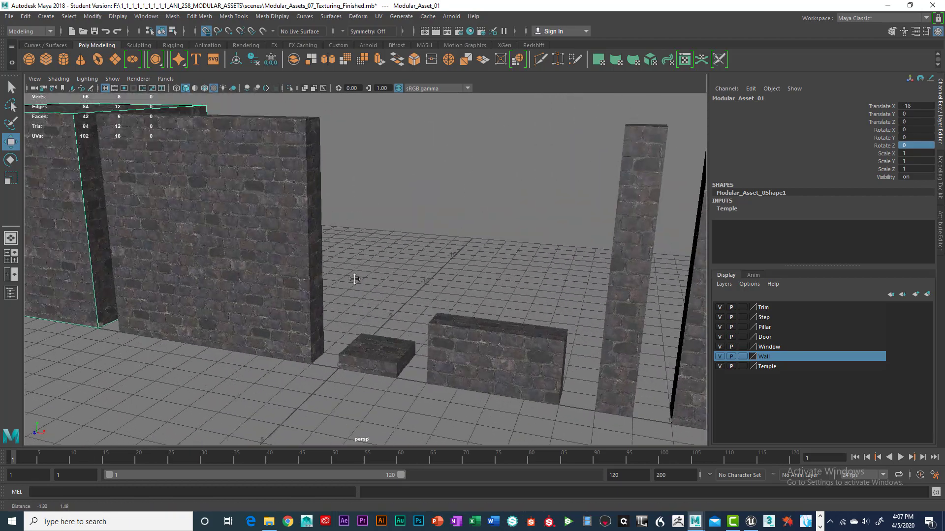
pyautogui.scroll(5, 291, 246)
pyautogui.keyDown('alt'); pyautogui.moveTo(290, 249); pyautogui.dragTo(361, 276, button='middle'); pyautogui.keyUp('alt')
pyautogui.keyDown('alt'); pyautogui.moveTo(361, 276); pyautogui.dragTo(340, 281); pyautogui.keyUp('alt')
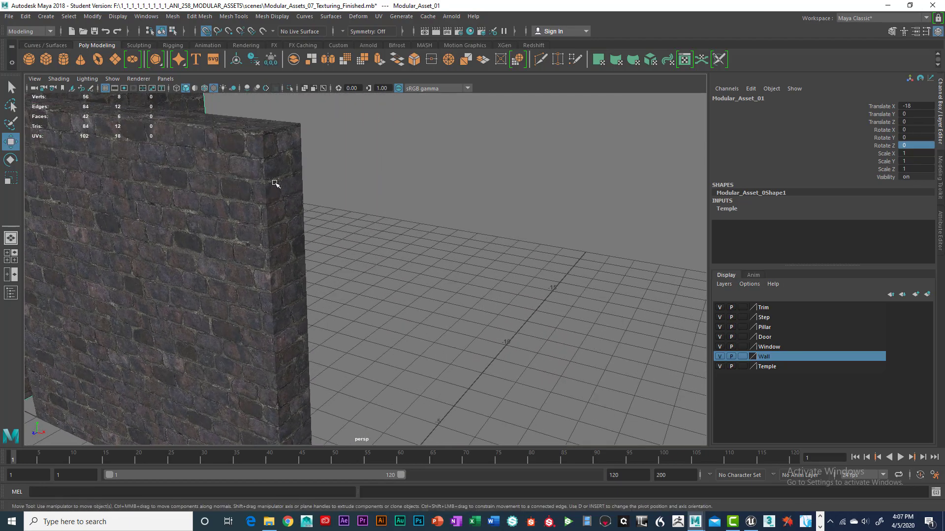
pyautogui.keyDown('alt'); pyautogui.moveTo(279, 262); pyautogui.dragTo(409, 295, button='middle'); pyautogui.keyUp('alt')
pyautogui.scroll(4, 348, 290)
pyautogui.keyDown('alt'); pyautogui.moveTo(409, 296); pyautogui.dragTo(306, 226); pyautogui.keyUp('alt')
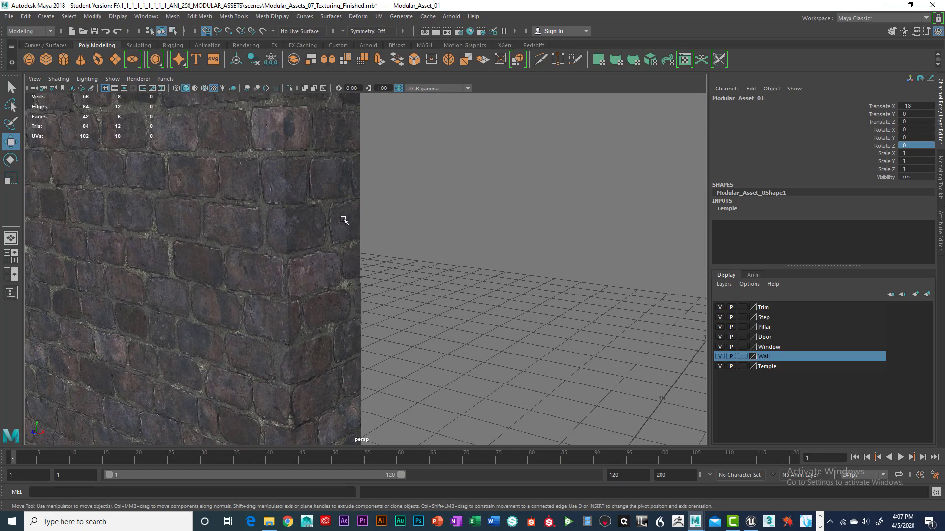
pyautogui.scroll(-8, 312, 253)
pyautogui.scroll(6, 401, 259)
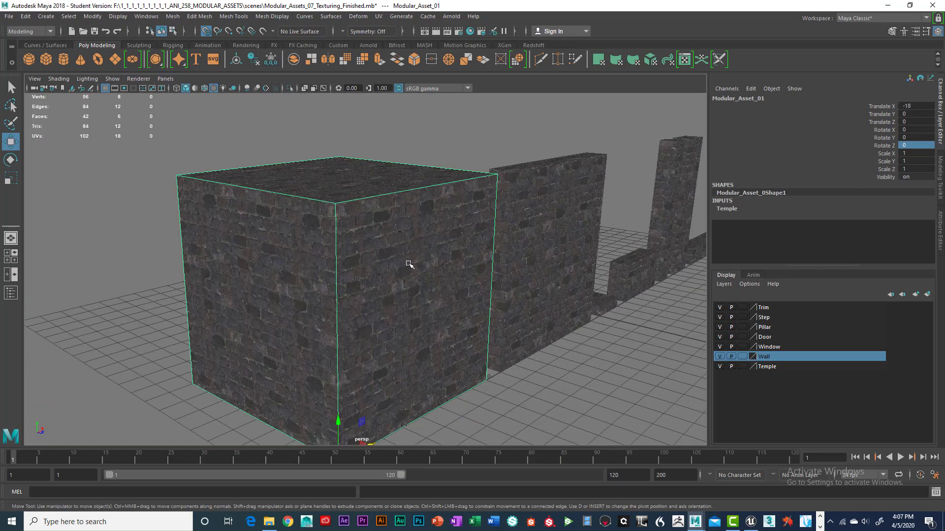
pyautogui.keyDown('alt'); pyautogui.moveTo(409, 264); pyautogui.dragTo(378, 224); pyautogui.keyUp('alt')
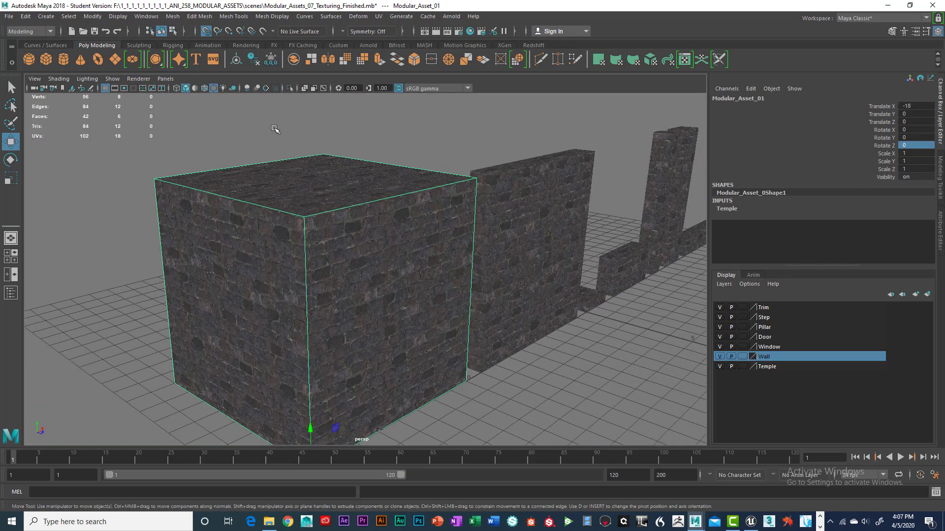
# Step: Open the UV Editor and place its window beside the viewport showing all the modular assets
pyautogui.click(378, 18)
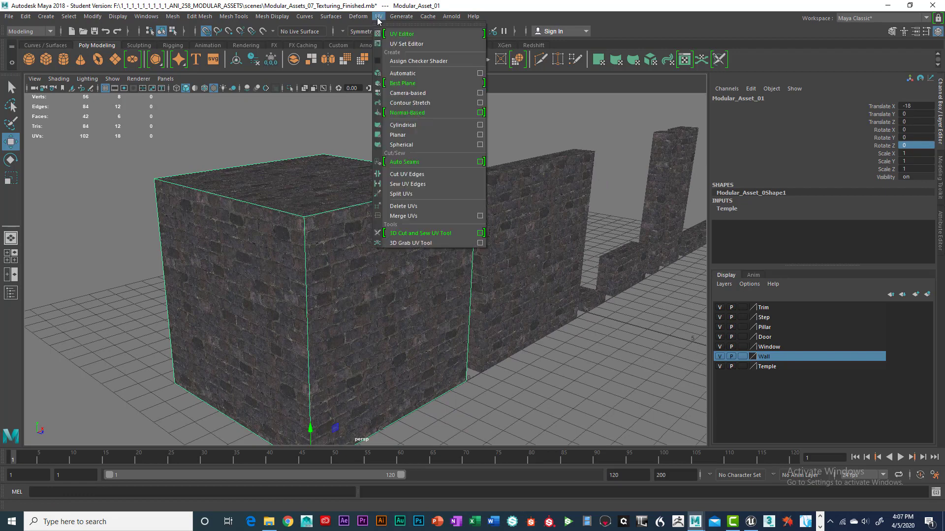
pyautogui.click(401, 33)
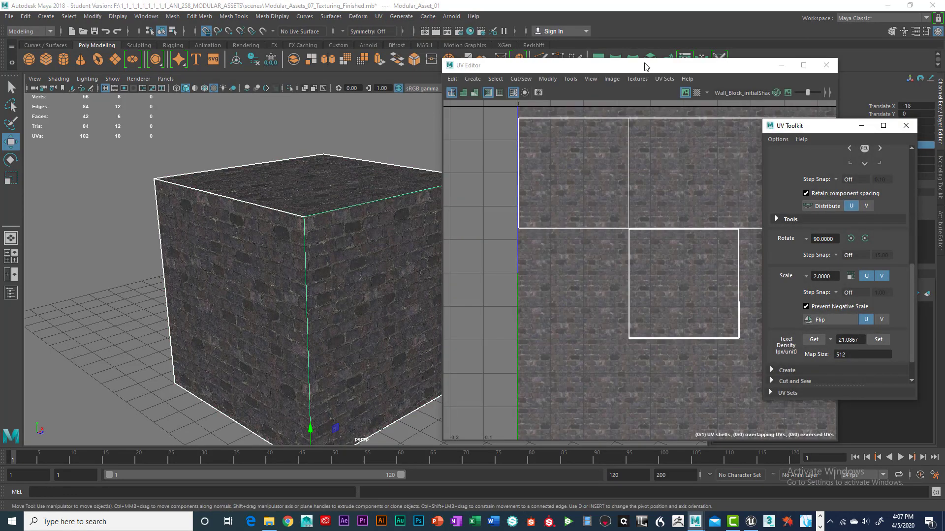
pyautogui.moveTo(646, 66); pyautogui.dragTo(476, 81)
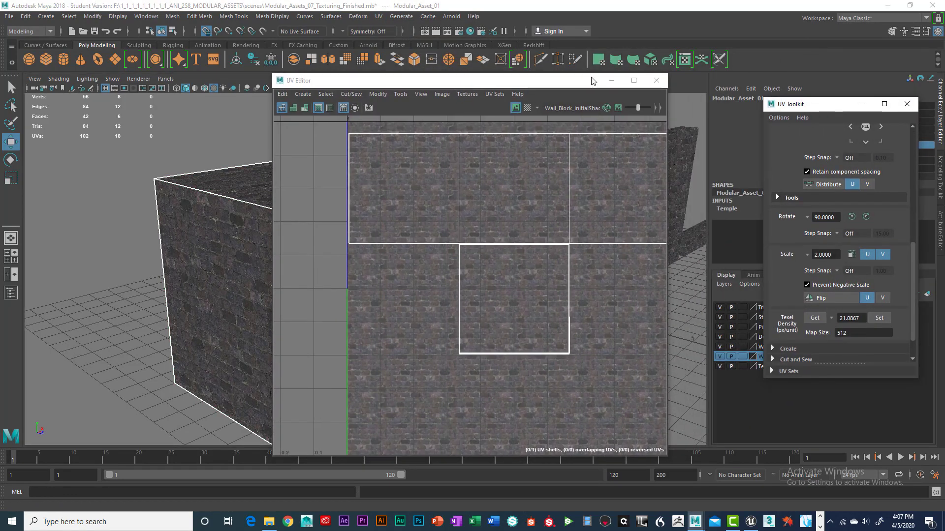
pyautogui.moveTo(592, 81); pyautogui.dragTo(650, 255)
pyautogui.scroll(-5, 500, 217)
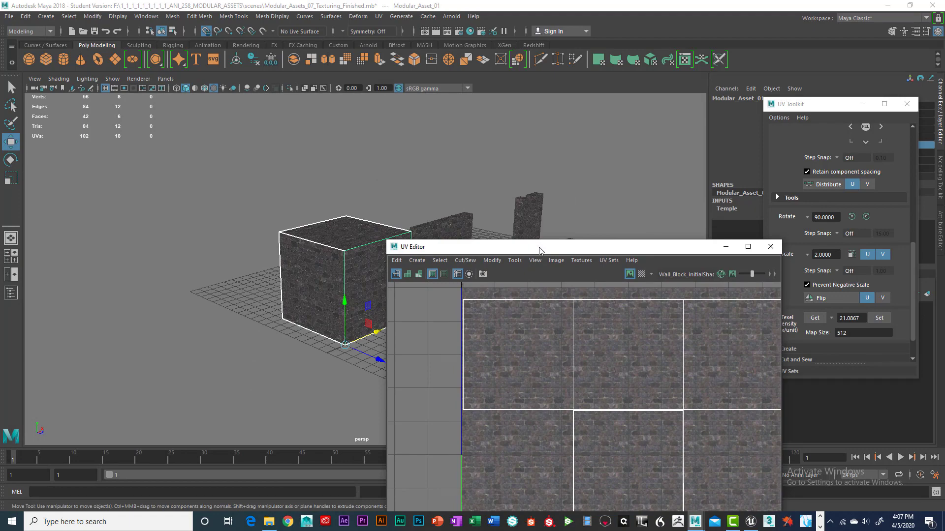
pyautogui.moveTo(540, 250); pyautogui.dragTo(706, 130)
pyautogui.keyDown('alt'); pyautogui.moveTo(364, 232); pyautogui.dragTo(317, 239); pyautogui.keyUp('alt')
pyautogui.keyDown('alt'); pyautogui.moveTo(333, 227); pyautogui.dragTo(319, 248, button='middle'); pyautogui.keyUp('alt')
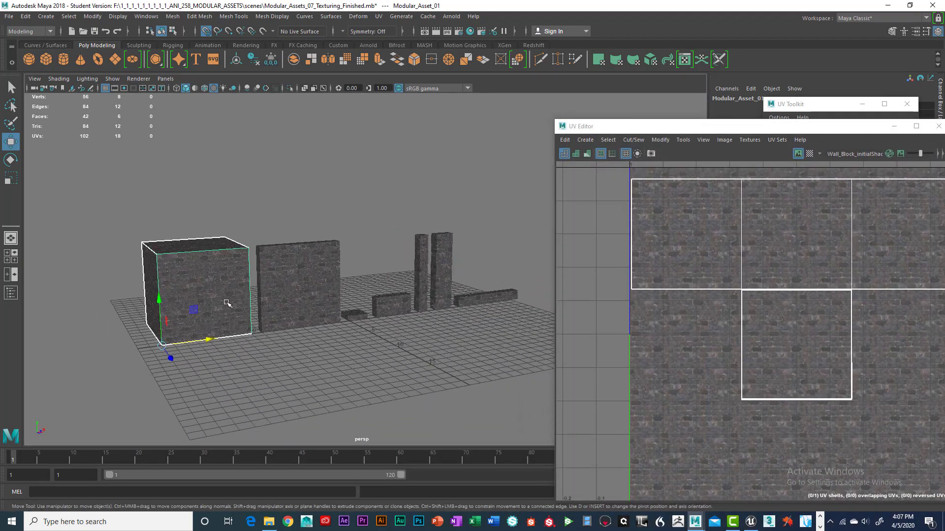
pyautogui.keyDown('alt'); pyautogui.moveTo(481, 300); pyautogui.dragTo(487, 305); pyautogui.keyUp('alt')
pyautogui.keyDown('alt'); pyautogui.moveTo(430, 264); pyautogui.dragTo(432, 270, button='middle'); pyautogui.keyUp('alt')
pyautogui.moveTo(657, 131); pyautogui.dragTo(609, 99)
# Step: Select each modular asset in turn to inspect its UV layout in the UV Editor
pyautogui.click(468, 305)
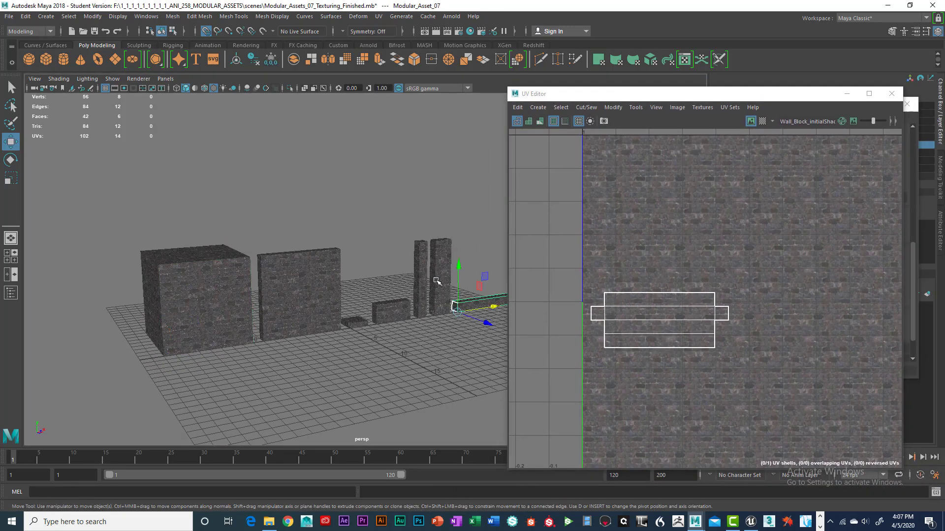
pyautogui.click(420, 261)
pyautogui.click(443, 249)
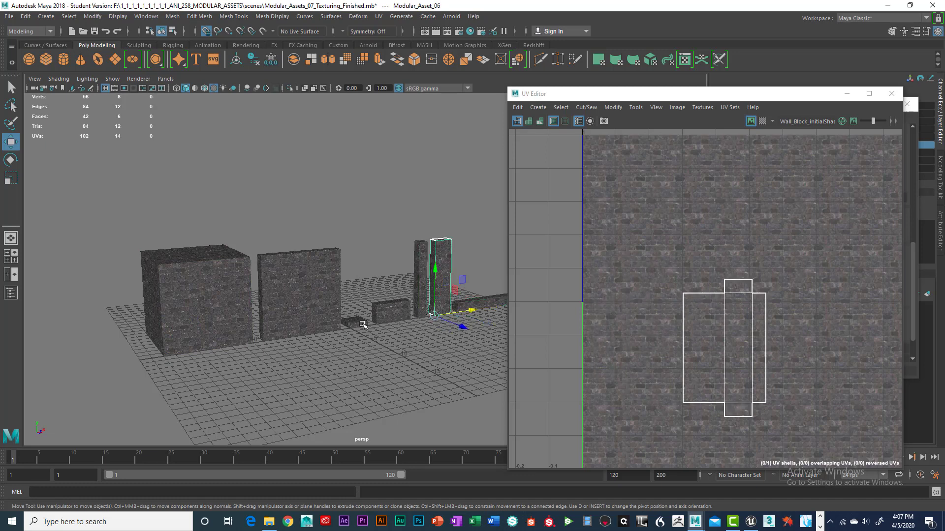
pyautogui.click(390, 313)
pyautogui.click(363, 324)
pyautogui.click(310, 303)
pyautogui.click(235, 298)
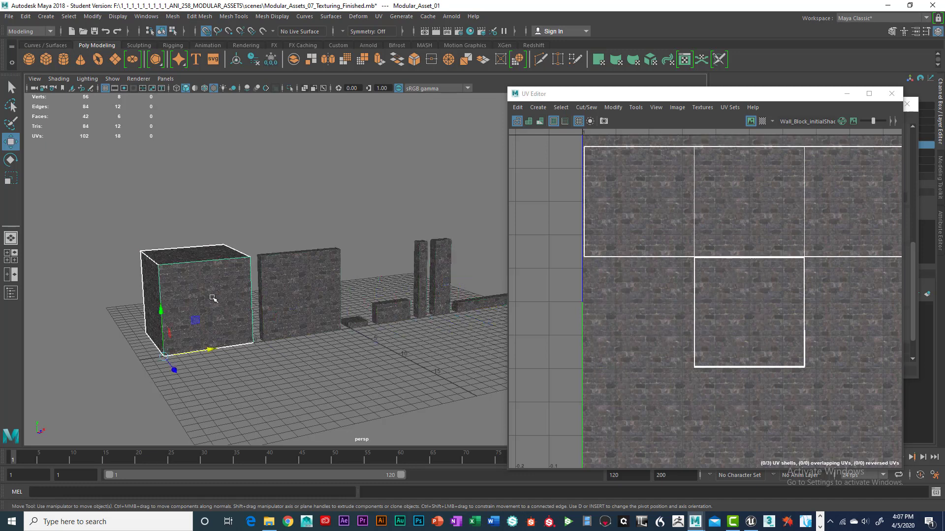
pyautogui.keyDown('alt'); pyautogui.moveTo(295, 287); pyautogui.dragTo(374, 268); pyautogui.keyUp('alt')
pyautogui.click(301, 288)
pyautogui.click(387, 310)
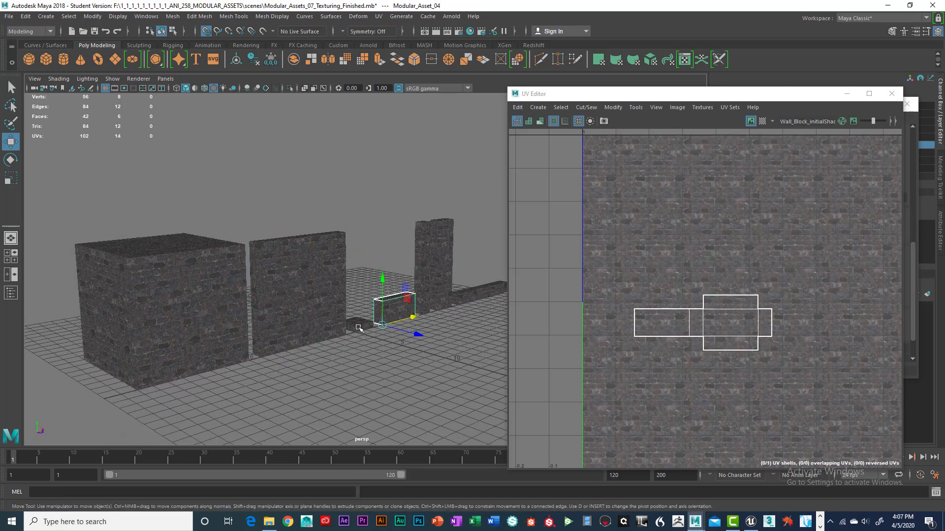
pyautogui.click(364, 322)
pyautogui.click(424, 298)
pyautogui.keyDown('alt'); pyautogui.moveTo(421, 279); pyautogui.dragTo(415, 276); pyautogui.keyUp('alt')
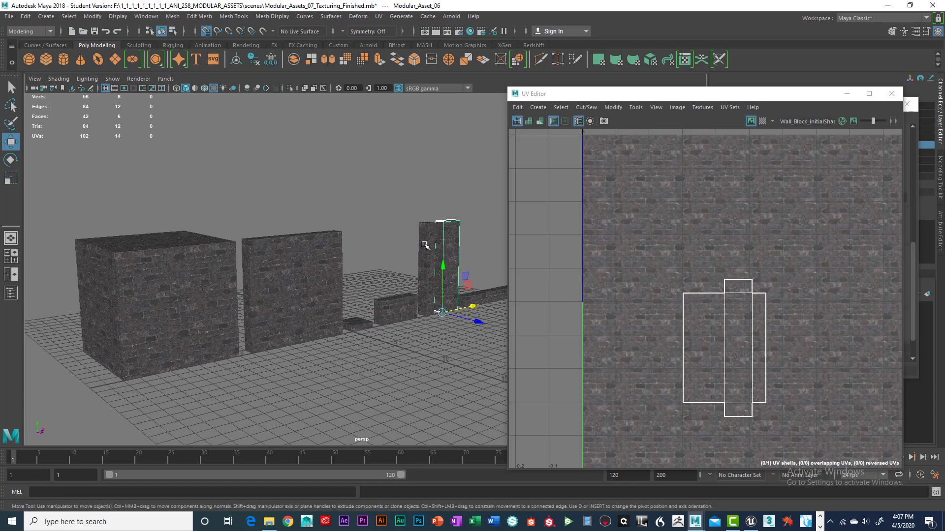
pyautogui.click(423, 244)
pyautogui.click(476, 294)
pyautogui.click(382, 312)
pyautogui.click(368, 328)
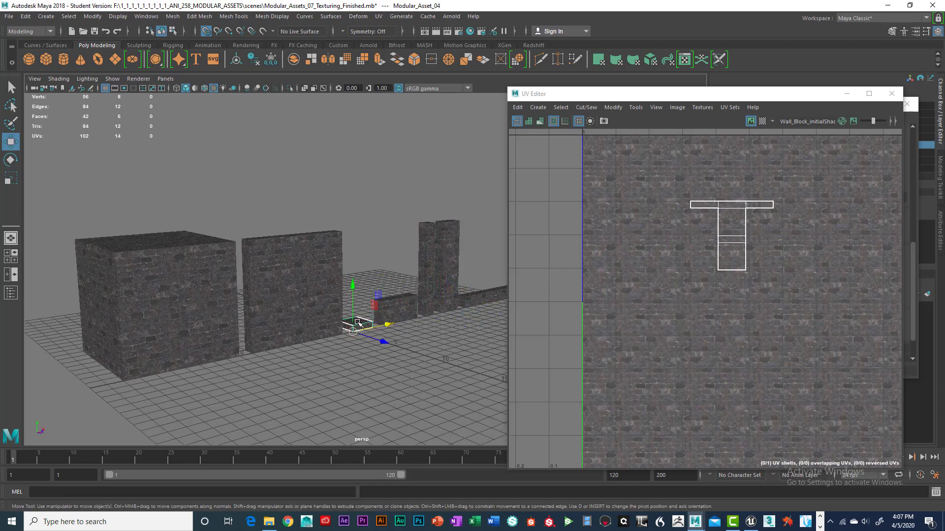
pyautogui.keyDown('alt'); pyautogui.moveTo(368, 329); pyautogui.dragTo(359, 319); pyautogui.keyUp('alt')
pyautogui.keyDown('alt'); pyautogui.moveTo(388, 311); pyautogui.dragTo(371, 322, button='middle'); pyautogui.keyUp('alt')
pyautogui.keyDown('alt'); pyautogui.moveTo(371, 322); pyautogui.dragTo(377, 311); pyautogui.keyUp('alt')
pyautogui.scroll(4, 379, 308)
pyautogui.keyDown('alt'); pyautogui.moveTo(378, 304); pyautogui.dragTo(406, 256, button='middle'); pyautogui.keyUp('alt')
pyautogui.keyDown('alt'); pyautogui.moveTo(406, 256); pyautogui.dragTo(387, 275); pyautogui.keyUp('alt')
pyautogui.keyDown('alt'); pyautogui.moveTo(388, 276); pyautogui.dragTo(373, 292, button='middle'); pyautogui.keyUp('alt')
pyautogui.keyDown('alt'); pyautogui.moveTo(373, 292); pyautogui.dragTo(394, 294); pyautogui.keyUp('alt')
pyautogui.keyDown('alt'); pyautogui.moveTo(394, 294); pyautogui.dragTo(387, 295, button='middle'); pyautogui.keyUp('alt')
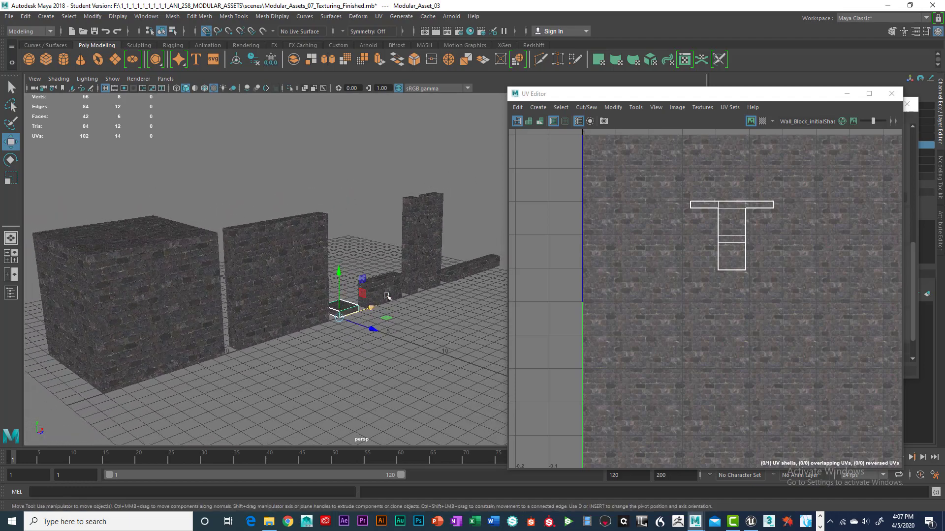
pyautogui.moveTo(633, 99); pyautogui.dragTo(636, 69)
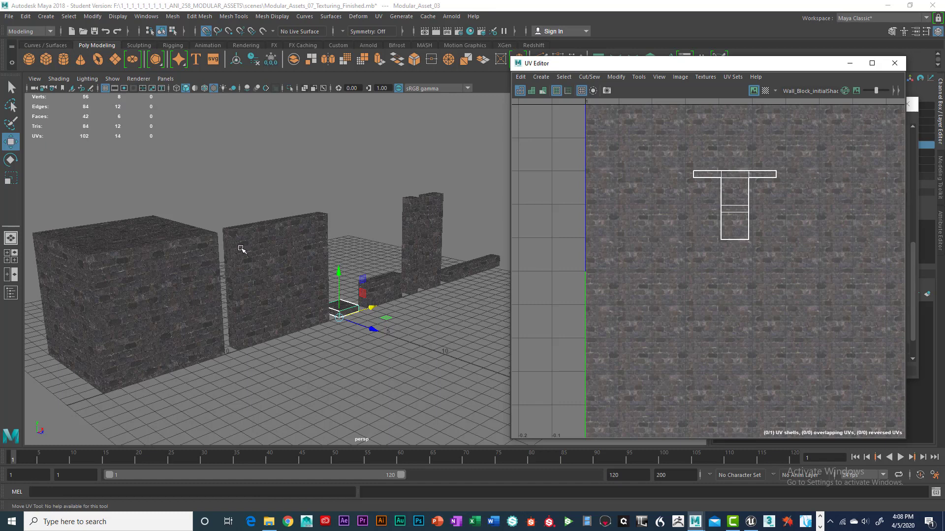
pyautogui.click(149, 268)
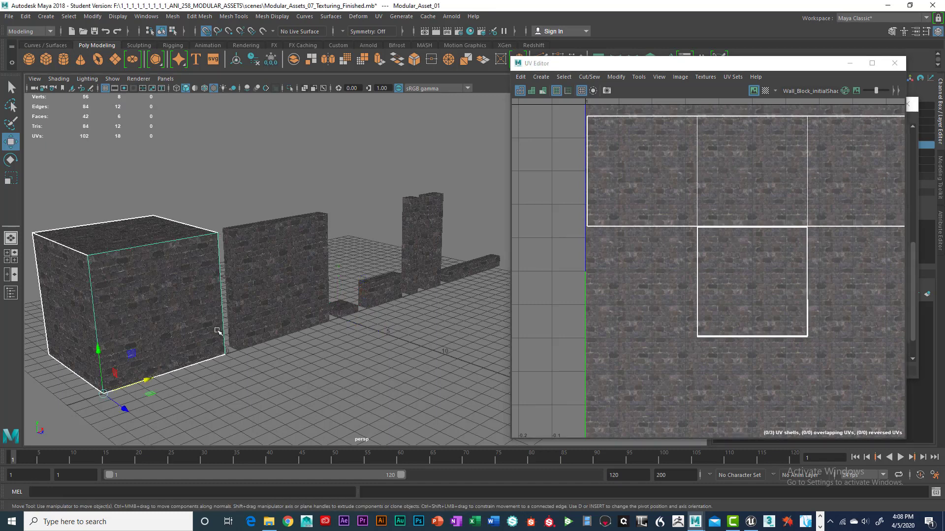
pyautogui.click(280, 272)
pyautogui.click(341, 310)
pyautogui.click(397, 287)
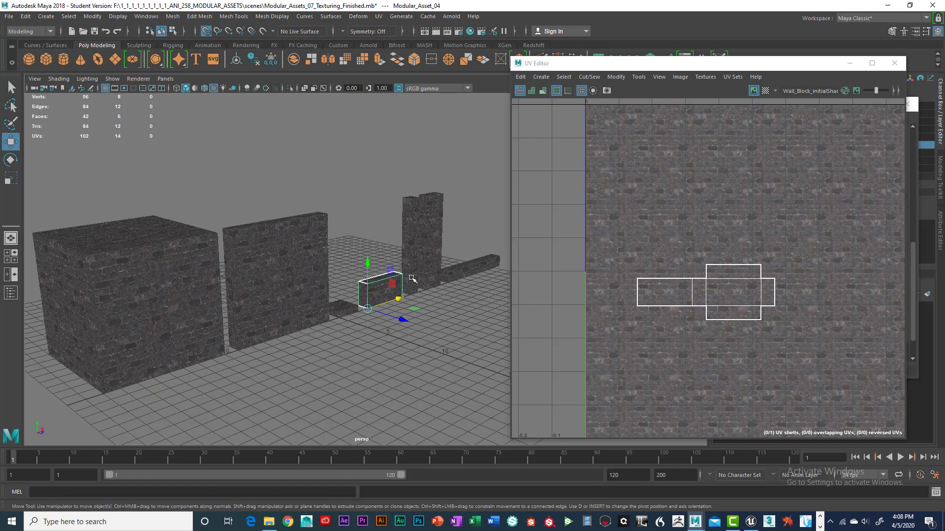
pyautogui.click(418, 253)
pyautogui.click(436, 244)
pyautogui.click(455, 271)
pyautogui.click(421, 247)
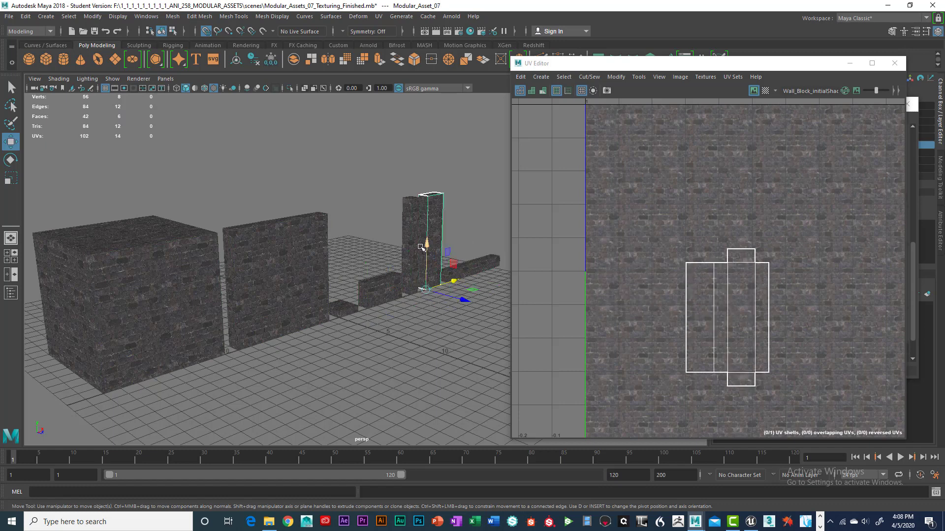
pyautogui.click(407, 271)
pyautogui.click(380, 298)
pyautogui.click(285, 288)
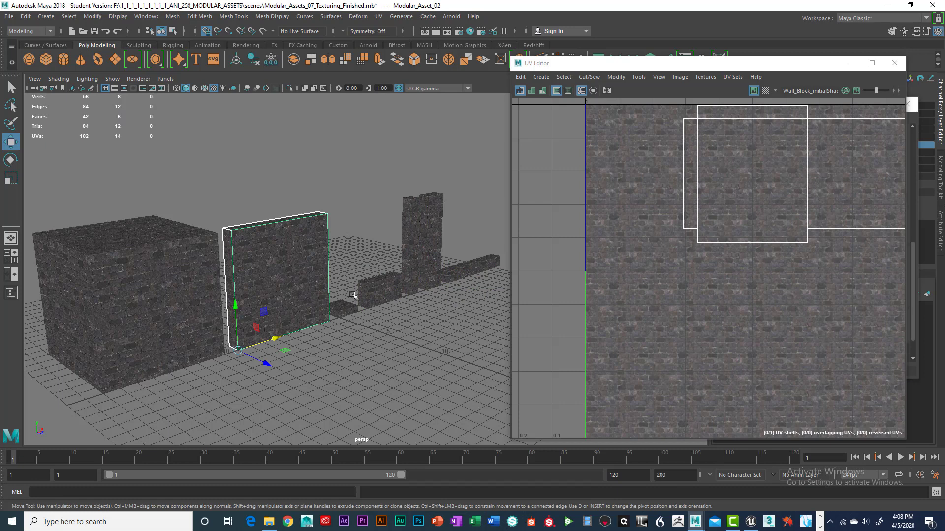
# Step: Select the wall panel's UV shell and move it down and to the left within the texture
pyautogui.moveTo(702, 64); pyautogui.dragTo(689, 55)
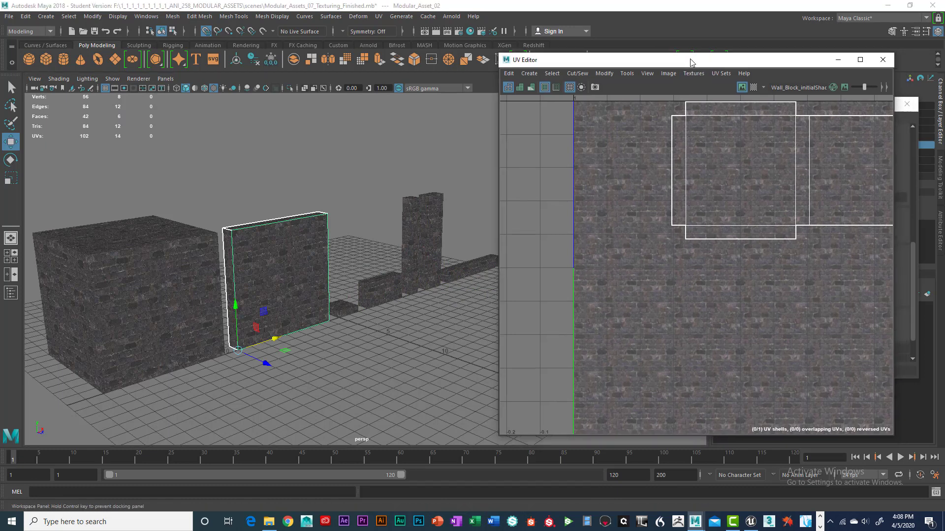
pyautogui.scroll(-2, 729, 201)
pyautogui.moveTo(732, 177); pyautogui.dragTo(702, 167, button='right')
pyautogui.scroll(-1, 718, 173)
pyautogui.click(715, 170)
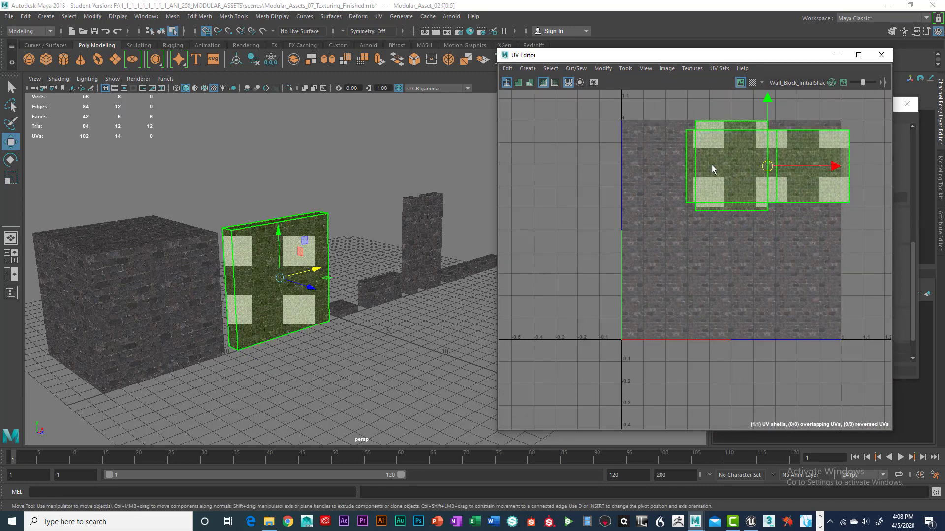
pyautogui.moveTo(773, 167); pyautogui.dragTo(717, 201)
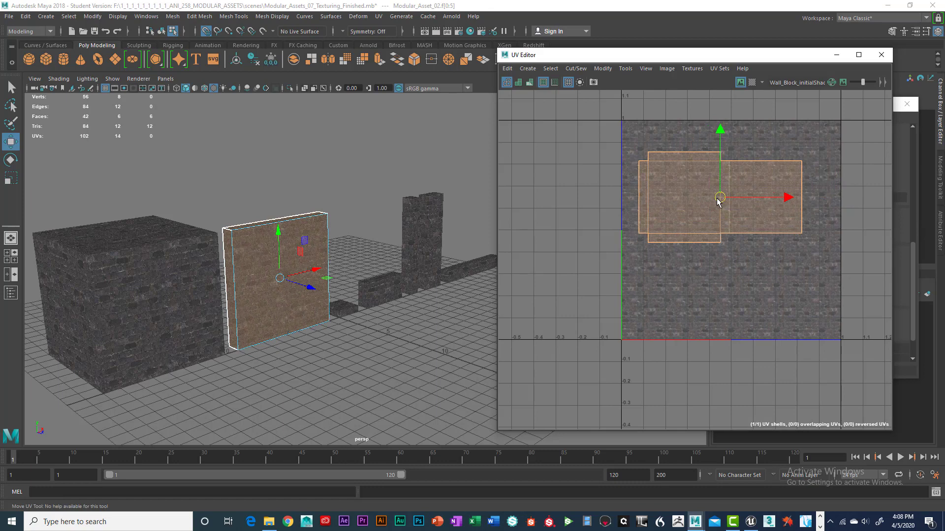
# Step: Select the wall panel's vertical side edge and cut the UVs along it
pyautogui.scroll(3, 334, 308)
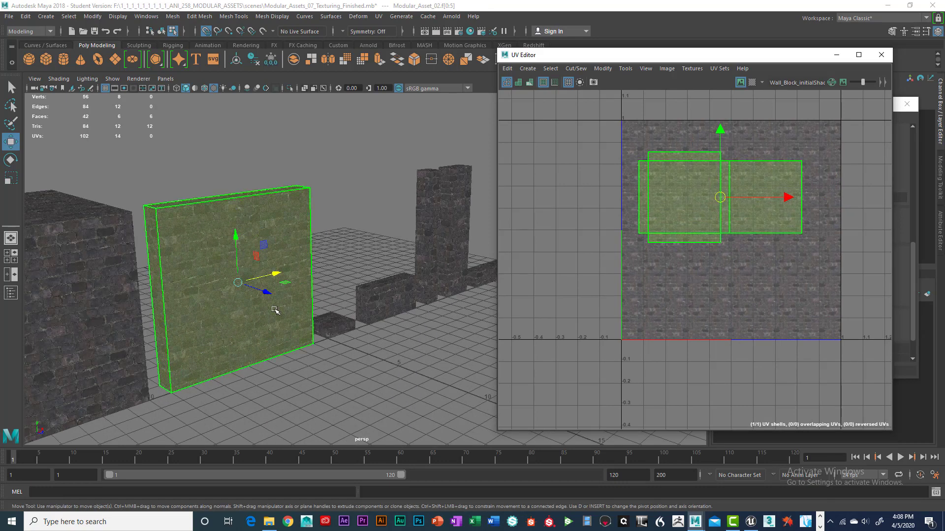
pyautogui.scroll(5, 249, 278)
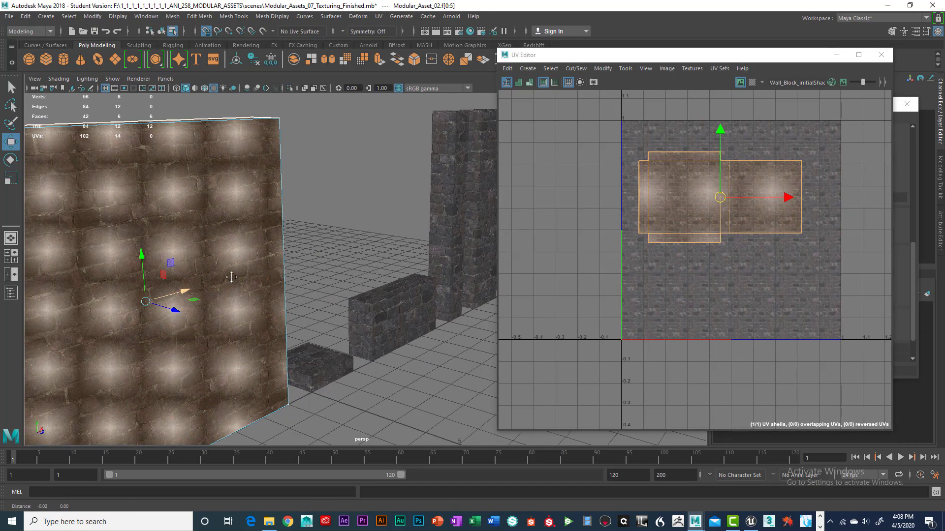
pyautogui.keyDown('alt'); pyautogui.moveTo(282, 171); pyautogui.dragTo(302, 185); pyautogui.keyUp('alt')
pyautogui.scroll(5, 690, 228)
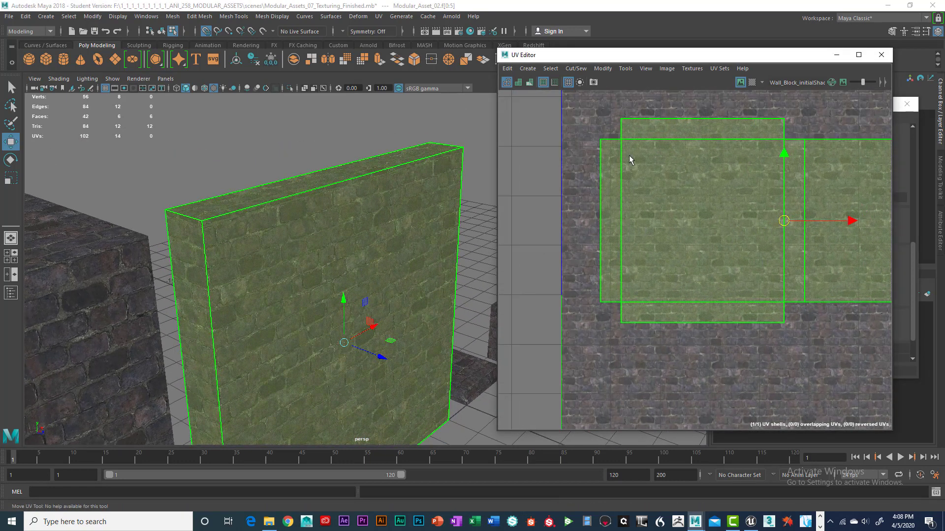
pyautogui.moveTo(630, 160); pyautogui.dragTo(634, 131, button='right')
pyautogui.click(620, 183)
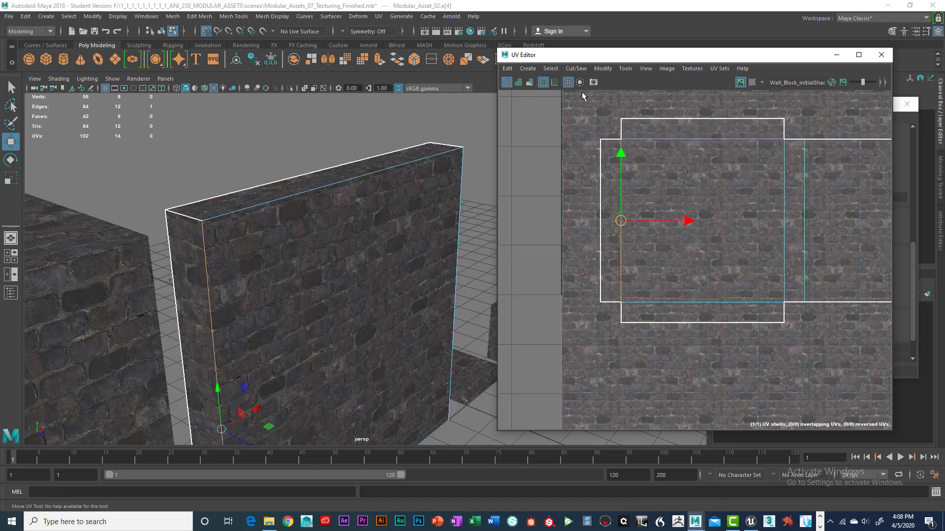
pyautogui.click(577, 69)
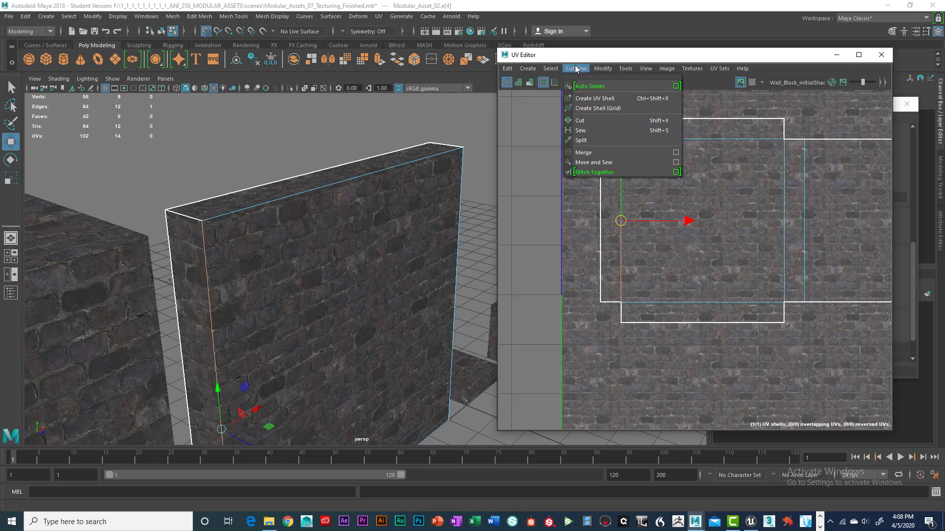
pyautogui.click(593, 120)
# Step: Select the cut-off side strip's UV shell and move it to the left of the main shell
pyautogui.moveTo(613, 166); pyautogui.dragTo(586, 156, button='right')
pyautogui.click(606, 170)
pyautogui.moveTo(667, 221); pyautogui.dragTo(584, 224)
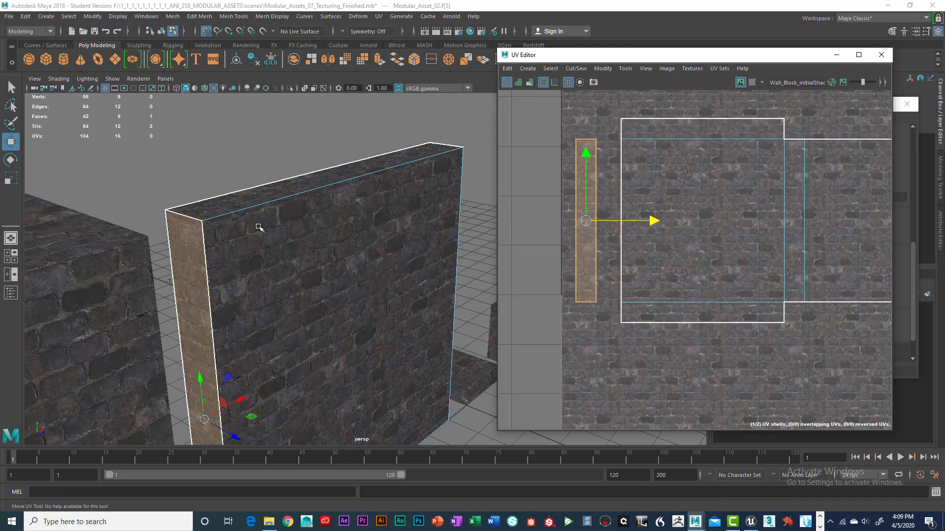
# Step: Select the wall panel's front vertical edge and stitch the side strip's UVs back onto the main shell
pyautogui.click(295, 152)
pyautogui.keyDown('alt'); pyautogui.moveTo(263, 231); pyautogui.dragTo(266, 226); pyautogui.keyUp('alt')
pyautogui.keyDown('alt'); pyautogui.moveTo(266, 226); pyautogui.dragTo(308, 226, button='right'); pyautogui.keyUp('alt')
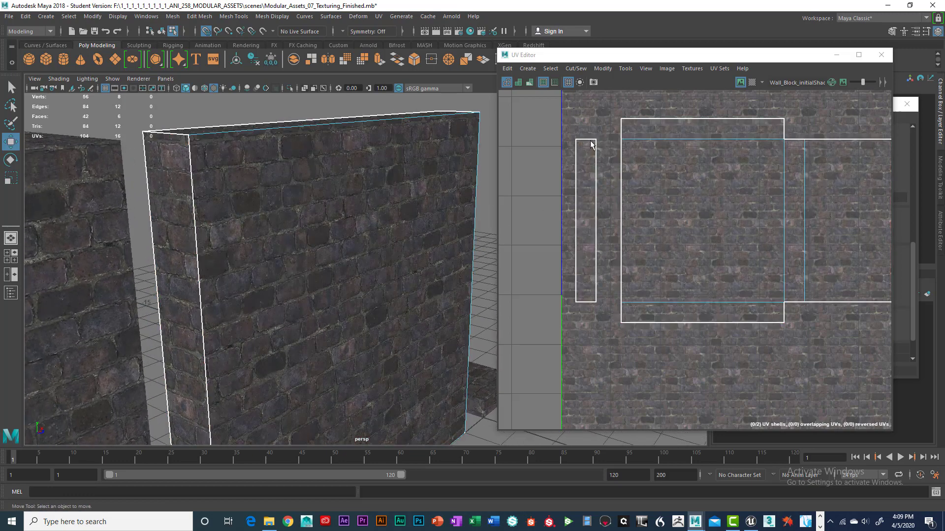
pyautogui.click(621, 129)
pyautogui.moveTo(621, 129); pyautogui.dragTo(622, 104, button='right')
pyautogui.click(595, 187)
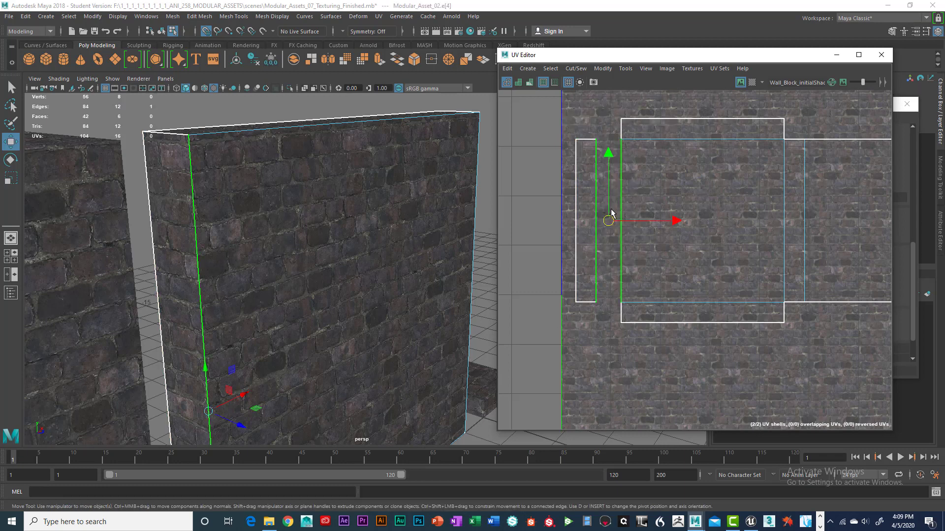
pyautogui.click(572, 69)
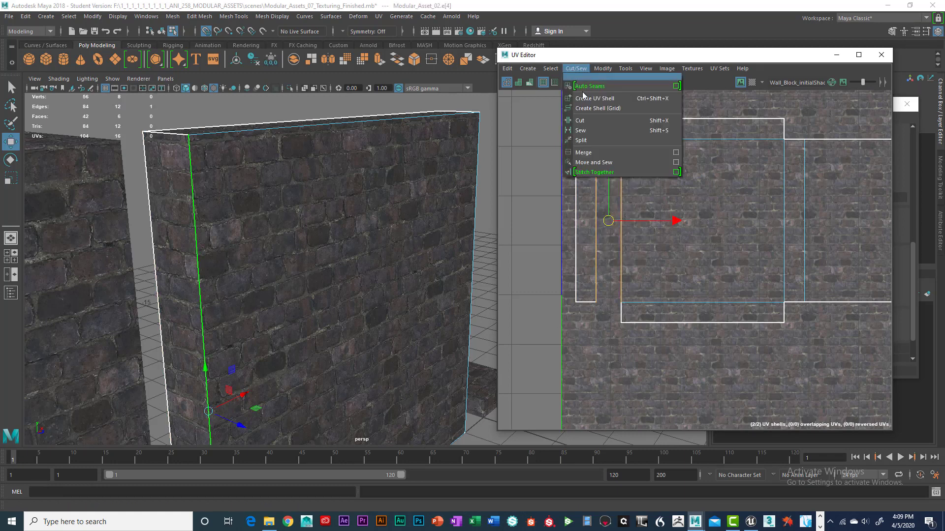
pyautogui.click(605, 167)
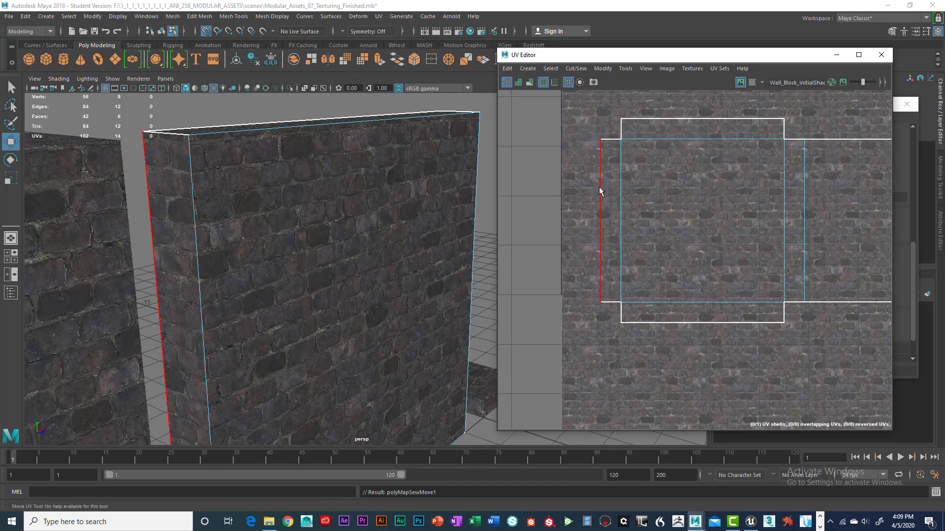
# Step: Select the large cube block and inspect its UV layout in the UV Editor
pyautogui.moveTo(240, 197); pyautogui.dragTo(229, 250, button='right')
pyautogui.click(241, 114)
pyautogui.scroll(4, 228, 207)
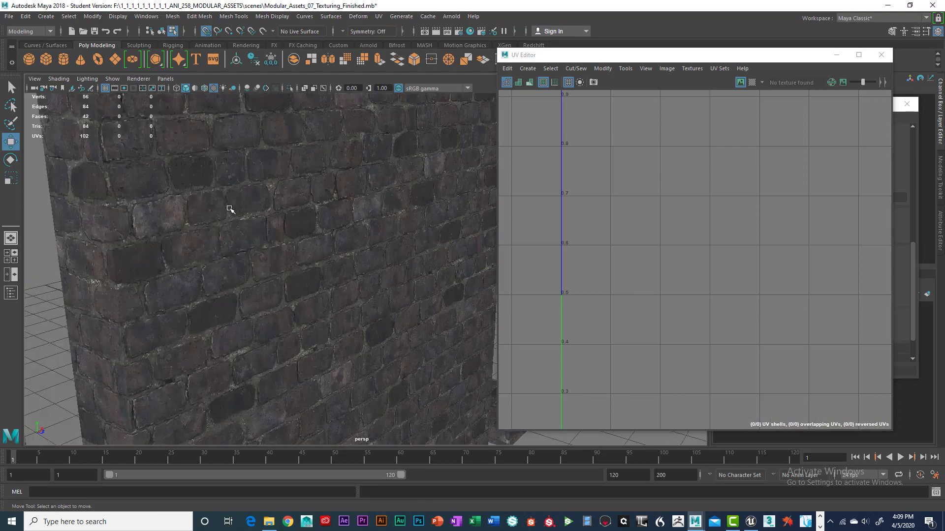
pyautogui.moveTo(253, 239)
pyautogui.keyDown('alt'); pyautogui.mouseDown()
pyautogui.moveTo(253, 226)
pyautogui.moveTo(253, 246)
pyautogui.mouseUp(); pyautogui.keyUp('alt')
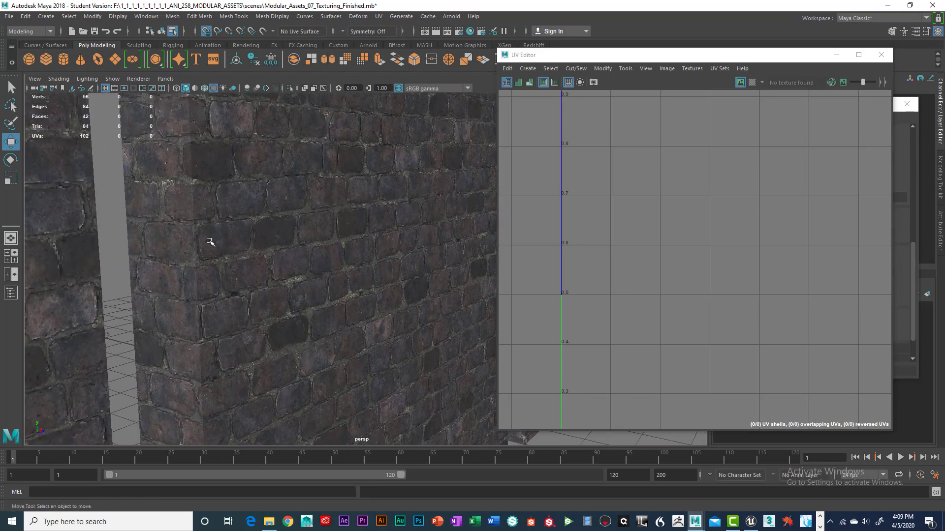
pyautogui.keyDown('alt'); pyautogui.moveTo(210, 242); pyautogui.dragTo(222, 299, button='right'); pyautogui.keyUp('alt')
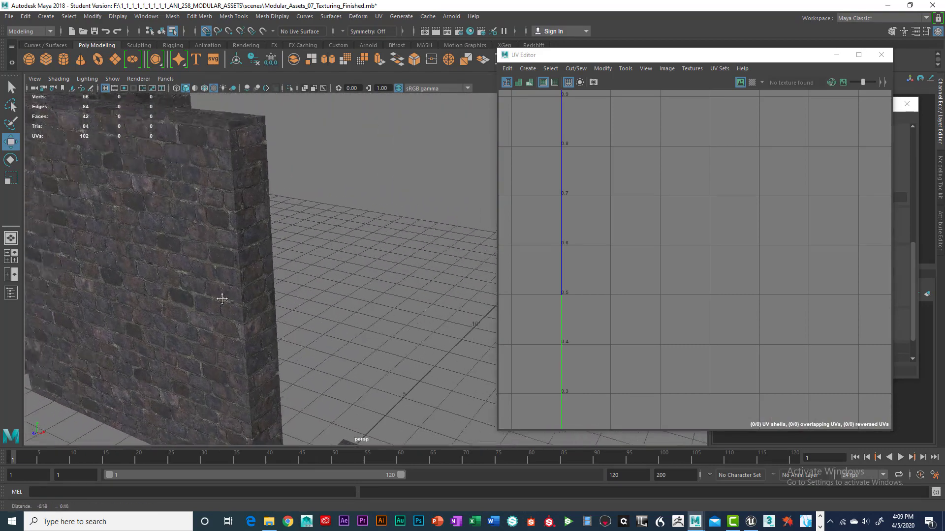
pyautogui.keyDown('alt'); pyautogui.moveTo(221, 299); pyautogui.dragTo(234, 335, button='middle'); pyautogui.keyUp('alt')
pyautogui.keyDown('alt'); pyautogui.moveTo(216, 252); pyautogui.dragTo(294, 256); pyautogui.keyUp('alt')
pyautogui.scroll(-5, 220, 258)
pyautogui.keyDown('alt'); pyautogui.moveTo(220, 259); pyautogui.dragTo(247, 265); pyautogui.keyUp('alt')
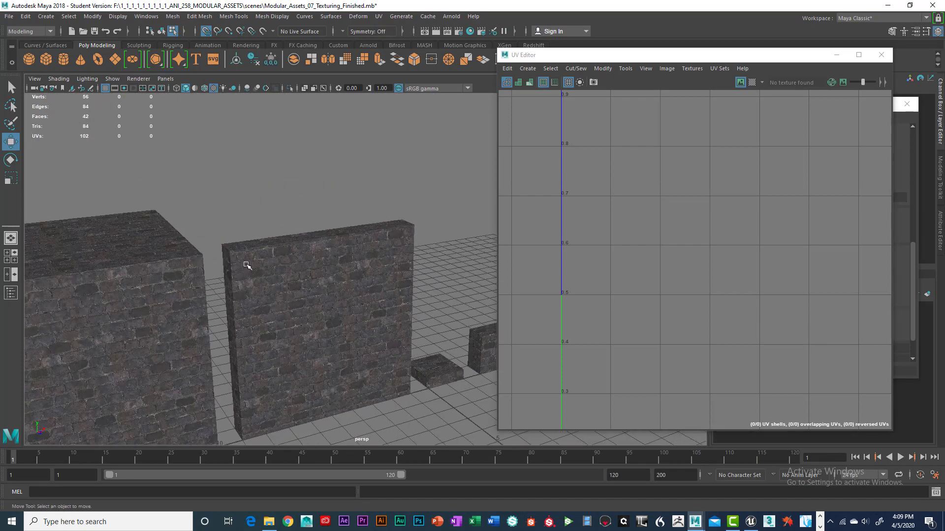
pyautogui.keyDown('alt'); pyautogui.moveTo(150, 296); pyautogui.dragTo(250, 265, button='middle'); pyautogui.keyUp('alt')
pyautogui.click(213, 273)
pyautogui.scroll(-3, 720, 223)
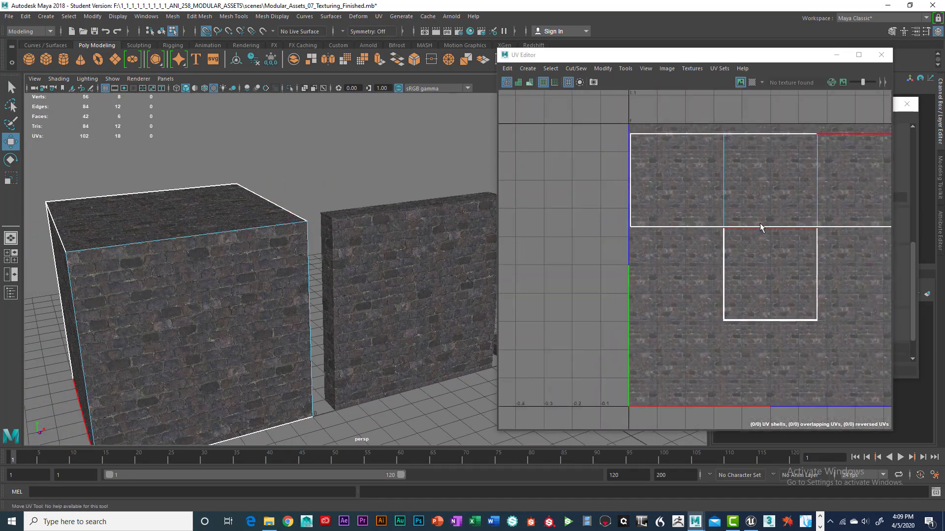
pyautogui.click(761, 228)
pyautogui.keyDown('alt'); pyautogui.moveTo(761, 227); pyautogui.dragTo(720, 251, button='middle'); pyautogui.keyUp('alt')
pyautogui.moveTo(739, 283); pyautogui.dragTo(714, 268, button='right')
pyautogui.scroll(2, 734, 285)
pyautogui.scroll(-1, 733, 284)
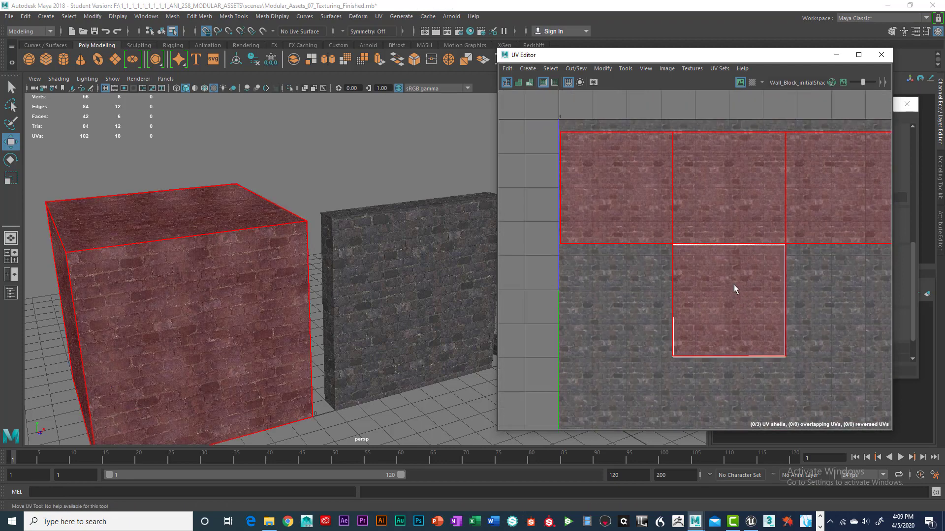
pyautogui.click(630, 255)
pyautogui.keyDown('alt'); pyautogui.moveTo(312, 261); pyautogui.dragTo(335, 266); pyautogui.keyUp('alt')
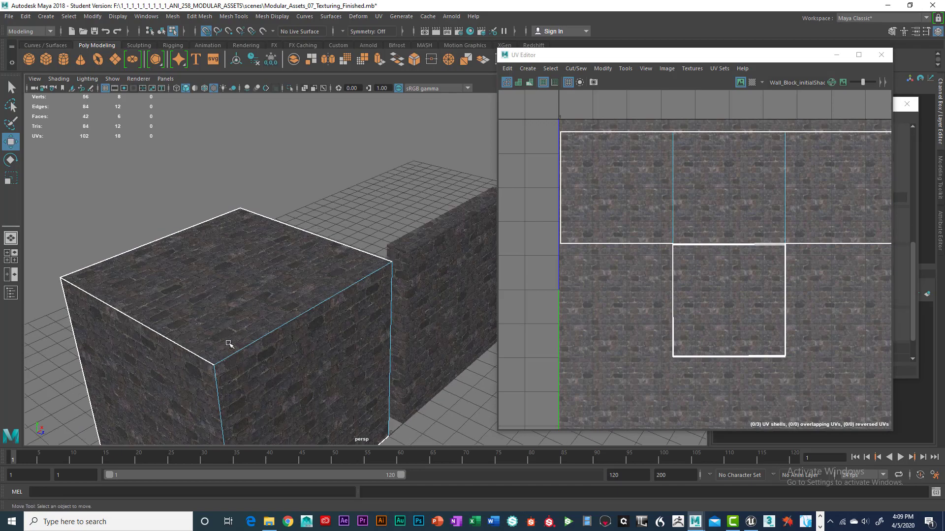
# Step: Select each remaining modular asset in turn to inspect its UV layout
pyautogui.moveTo(152, 325)
pyautogui.keyDown('alt'); pyautogui.mouseDown()
pyautogui.moveTo(157, 311)
pyautogui.moveTo(143, 319)
pyautogui.mouseUp(); pyautogui.keyUp('alt')
pyautogui.keyDown('alt'); pyautogui.moveTo(143, 318); pyautogui.dragTo(274, 283, button='right'); pyautogui.keyUp('alt')
pyautogui.keyDown('alt'); pyautogui.moveTo(274, 283); pyautogui.dragTo(314, 270, button='middle'); pyautogui.keyUp('alt')
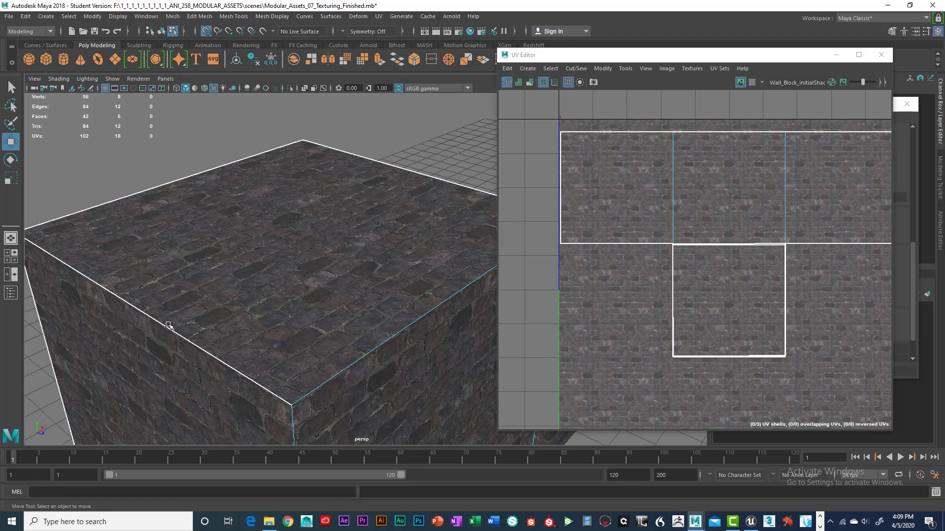
pyautogui.moveTo(168, 324)
pyautogui.keyDown('alt'); pyautogui.mouseDown()
pyautogui.moveTo(207, 317)
pyautogui.moveTo(157, 321)
pyautogui.mouseUp(); pyautogui.keyUp('alt')
pyautogui.keyDown('alt'); pyautogui.moveTo(182, 318); pyautogui.dragTo(211, 285); pyautogui.keyUp('alt')
pyautogui.scroll(6, 200, 291)
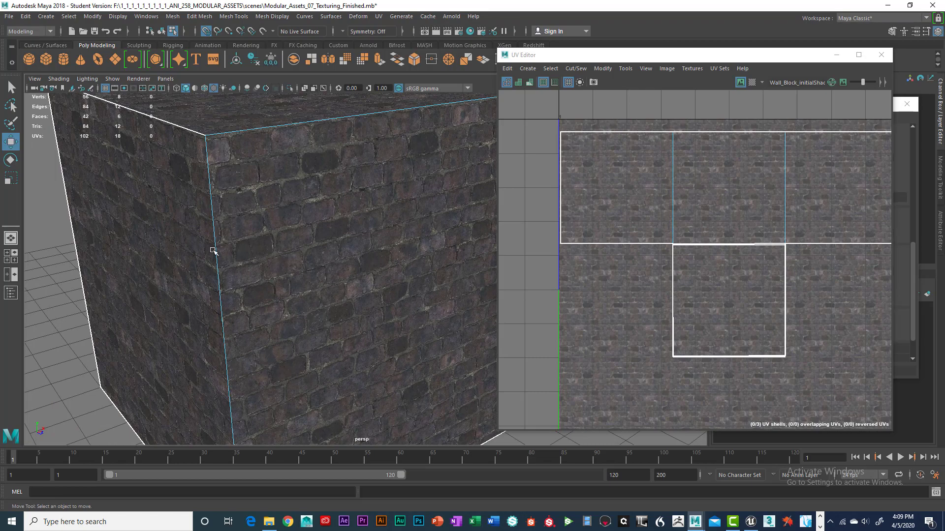
pyautogui.keyDown('alt'); pyautogui.moveTo(213, 251); pyautogui.dragTo(326, 270); pyautogui.keyUp('alt')
pyautogui.click(374, 293)
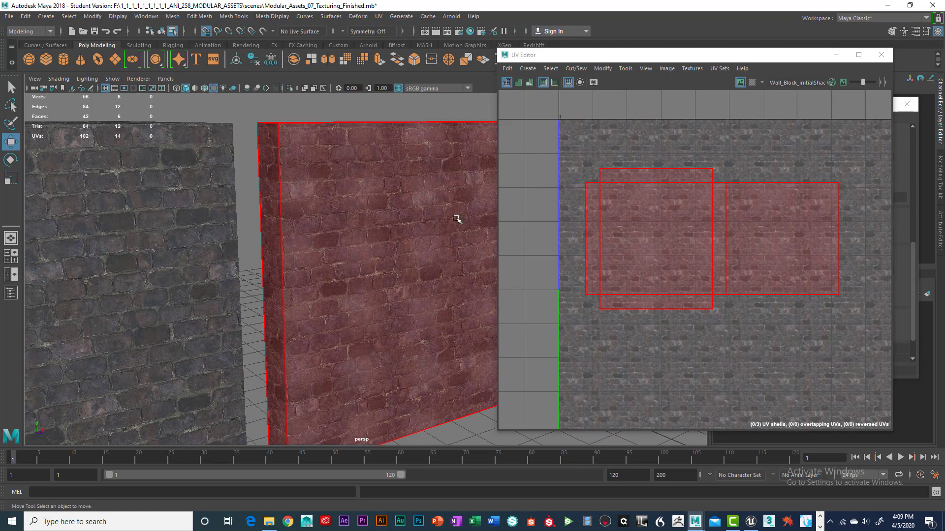
pyautogui.keyDown('alt'); pyautogui.moveTo(457, 219); pyautogui.dragTo(325, 246, button='middle'); pyautogui.keyUp('alt')
pyautogui.click(286, 421)
pyautogui.keyDown('alt'); pyautogui.moveTo(381, 278); pyautogui.dragTo(368, 302, button='middle'); pyautogui.keyUp('alt')
pyautogui.click(411, 290)
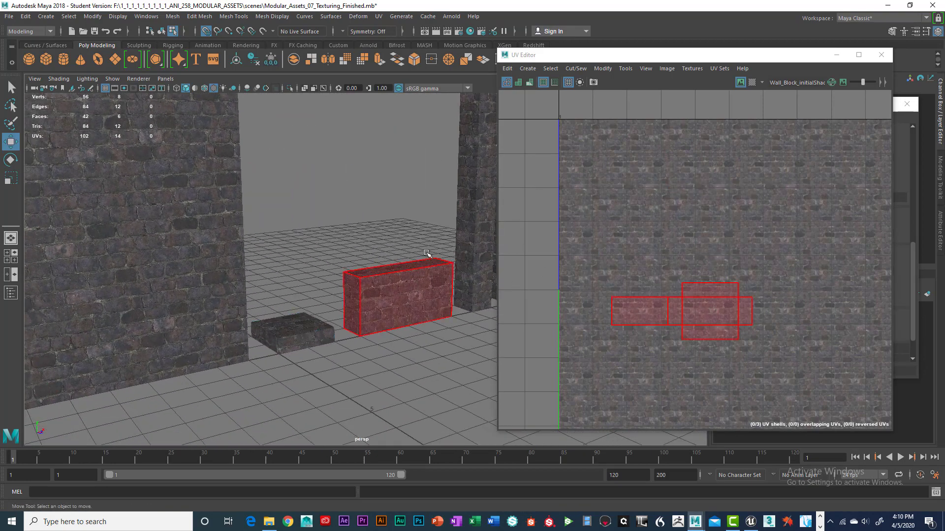
pyautogui.moveTo(411, 289)
pyautogui.keyDown('alt'); pyautogui.mouseDown()
pyautogui.moveTo(394, 291)
pyautogui.moveTo(407, 292)
pyautogui.mouseUp(); pyautogui.keyUp('alt')
pyautogui.click(329, 271)
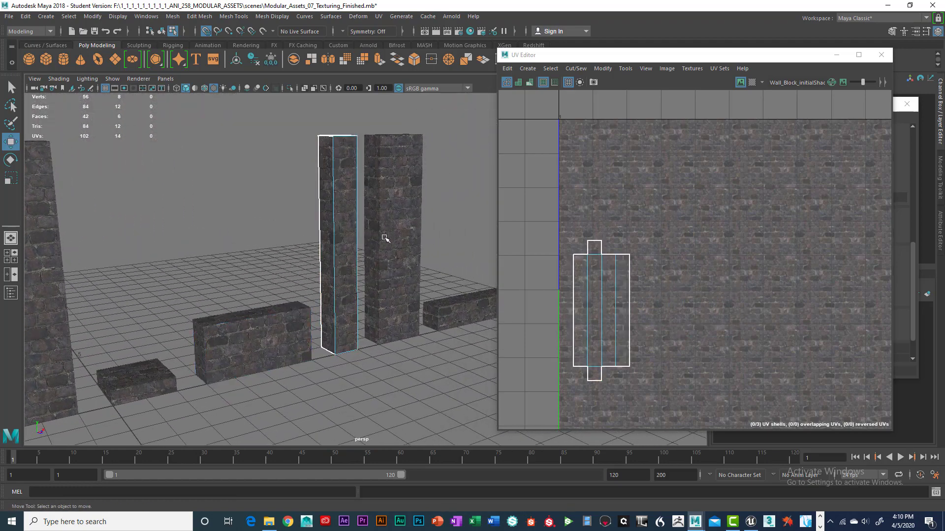
pyautogui.keyDown('alt'); pyautogui.moveTo(385, 238); pyautogui.dragTo(280, 294, button='middle'); pyautogui.keyUp('alt')
pyautogui.click(373, 274)
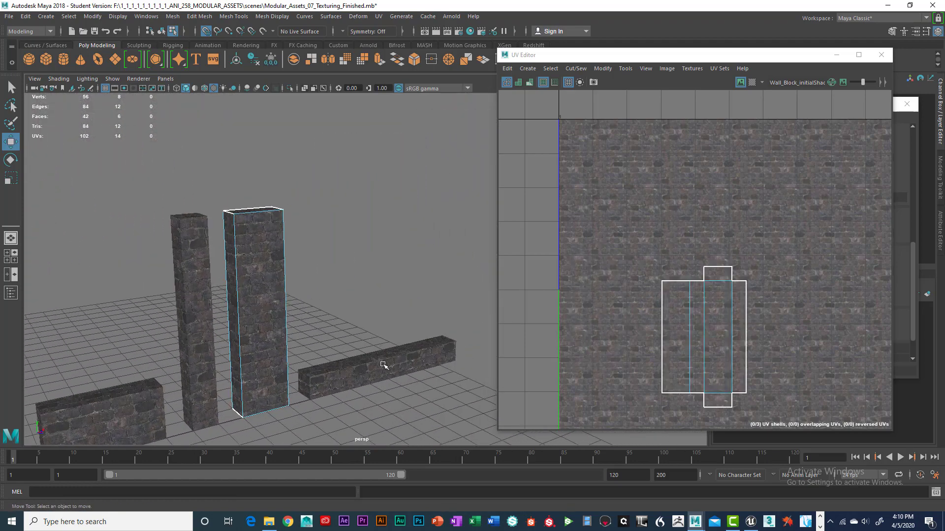
pyautogui.click(385, 365)
pyautogui.keyDown('alt'); pyautogui.moveTo(435, 323); pyautogui.dragTo(354, 309, button='right'); pyautogui.keyUp('alt')
pyautogui.keyDown('alt'); pyautogui.moveTo(335, 302); pyautogui.dragTo(398, 277, button='middle'); pyautogui.keyUp('alt')
pyautogui.moveTo(125, 189); pyautogui.dragTo(437, 300)
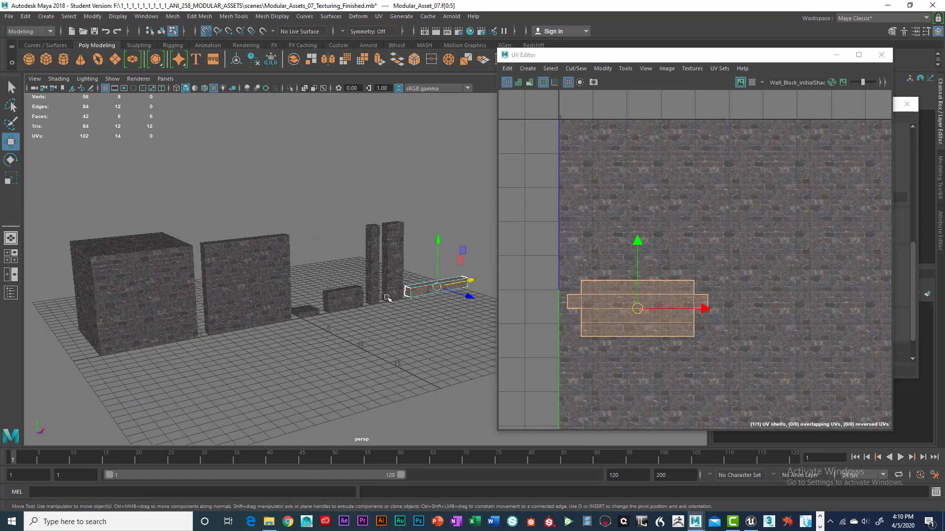
pyautogui.moveTo(373, 229); pyautogui.dragTo(343, 258, button='right')
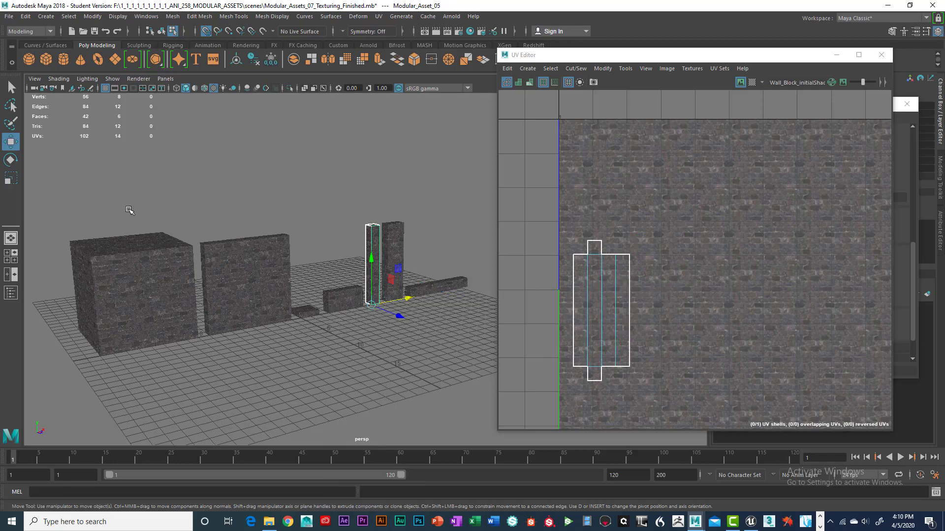
# Step: Select all the modular assets together to view their combined UV layouts
pyautogui.click(161, 31)
pyautogui.moveTo(74, 179); pyautogui.dragTo(435, 322)
pyautogui.scroll(-2, 821, 286)
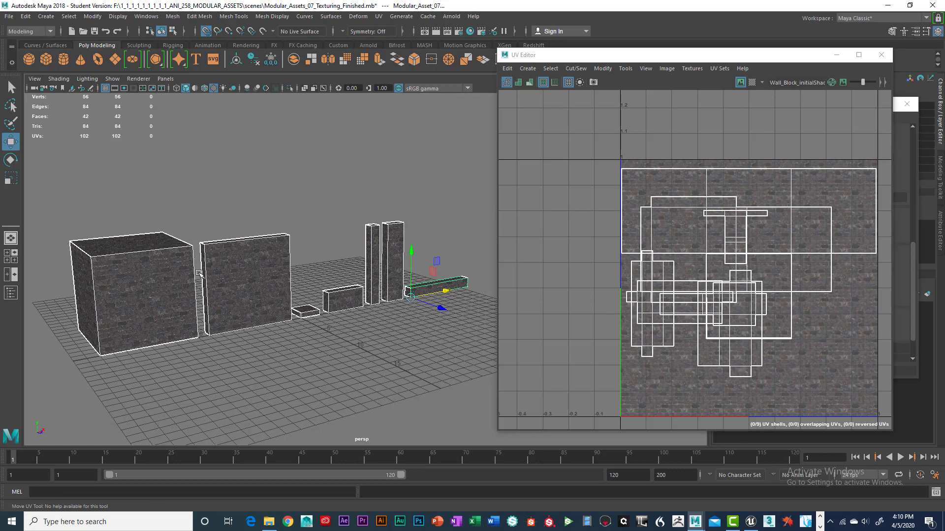
pyautogui.scroll(2, 184, 291)
pyautogui.scroll(6, 192, 281)
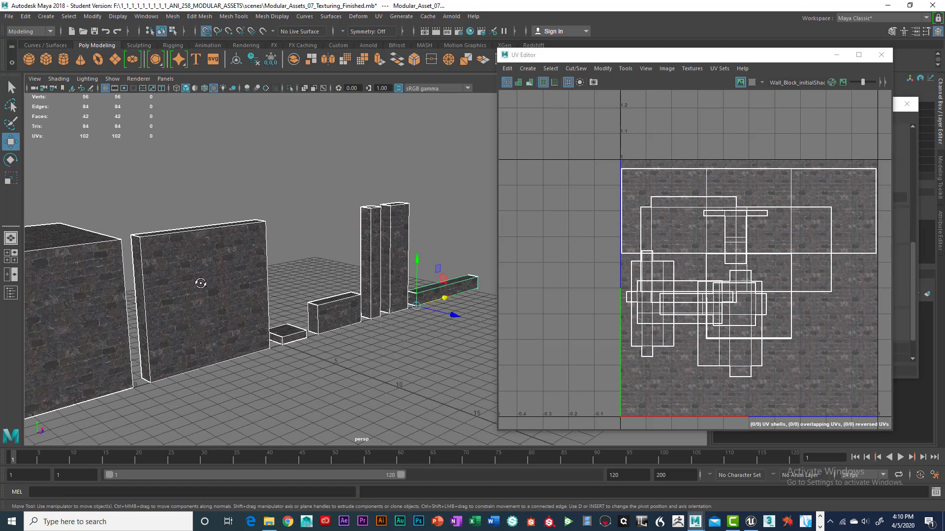
pyautogui.keyDown('alt'); pyautogui.moveTo(281, 269); pyautogui.dragTo(370, 271); pyautogui.keyUp('alt')
pyautogui.scroll(-3, 310, 264)
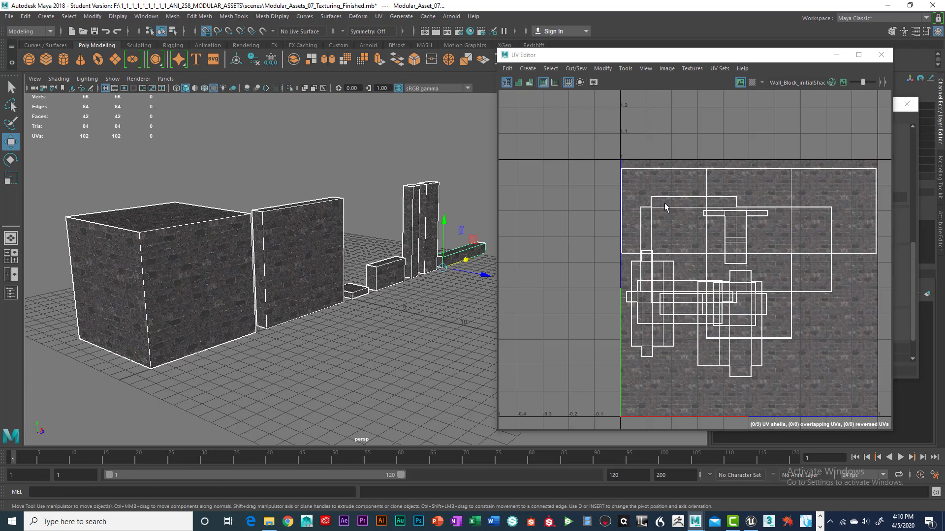
# Step: Select the wall panel, pillars and small blocks one by one to compare their UV shells
pyautogui.click(308, 270)
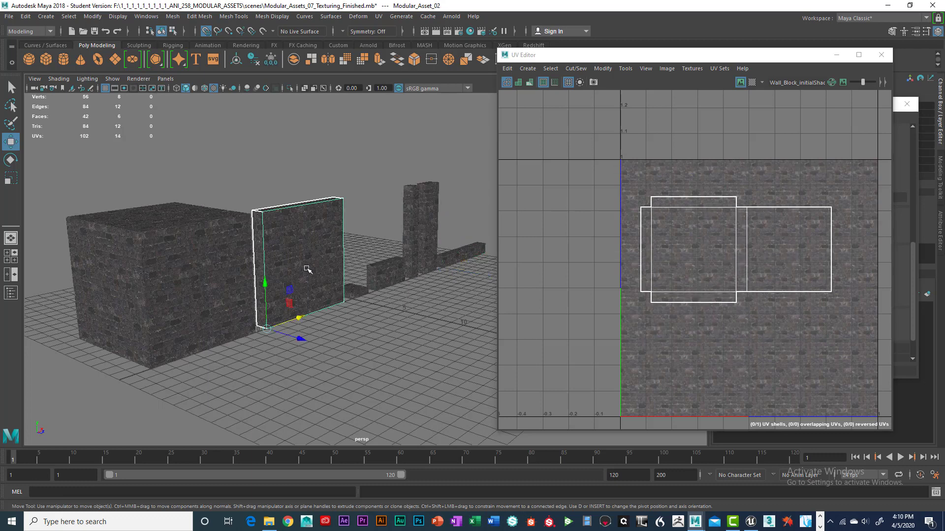
pyautogui.click(383, 288)
pyautogui.click(418, 205)
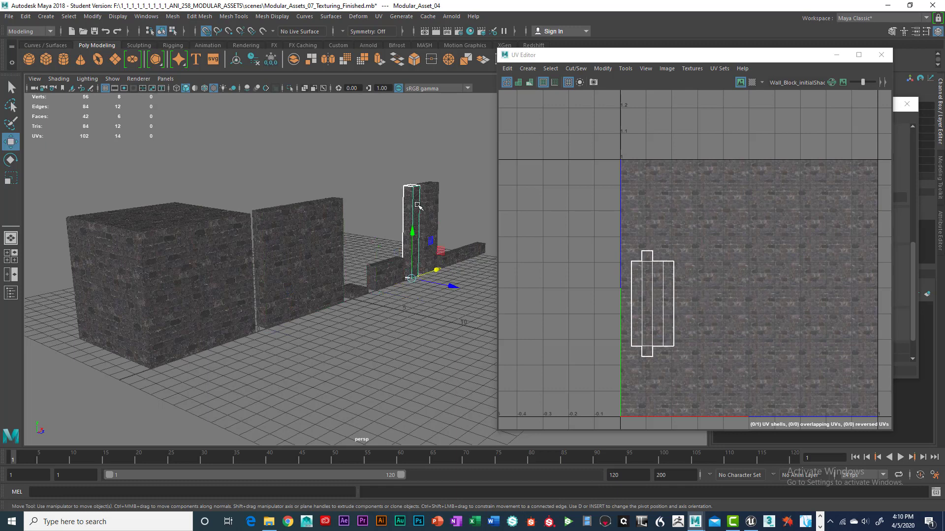
pyautogui.click(476, 253)
pyautogui.click(384, 273)
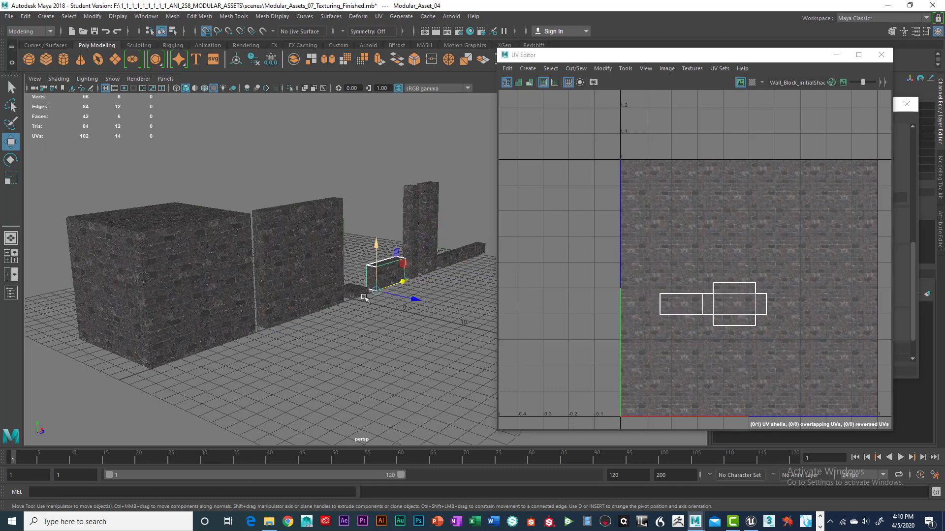
pyautogui.click(220, 295)
pyautogui.click(295, 263)
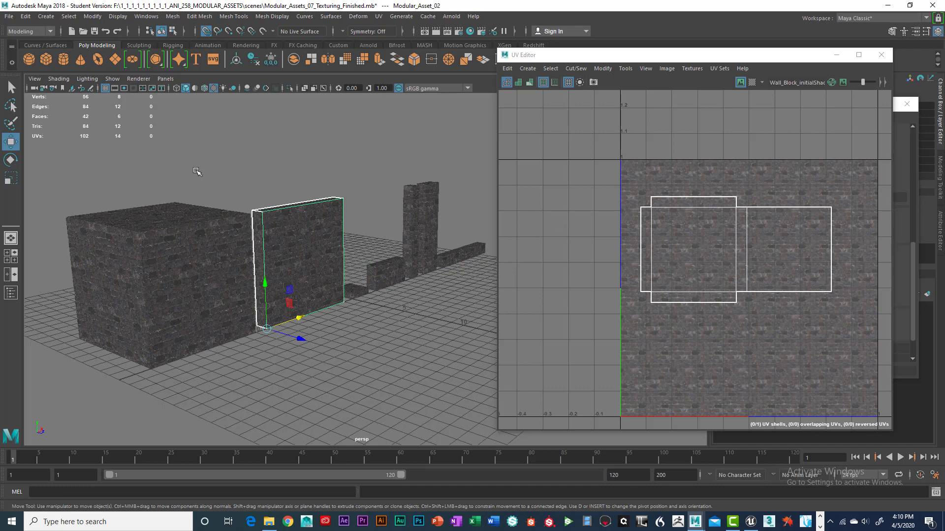
# Step: Select all assets again and orbit around the scene to review the textured pieces
pyautogui.moveTo(197, 171); pyautogui.dragTo(449, 325)
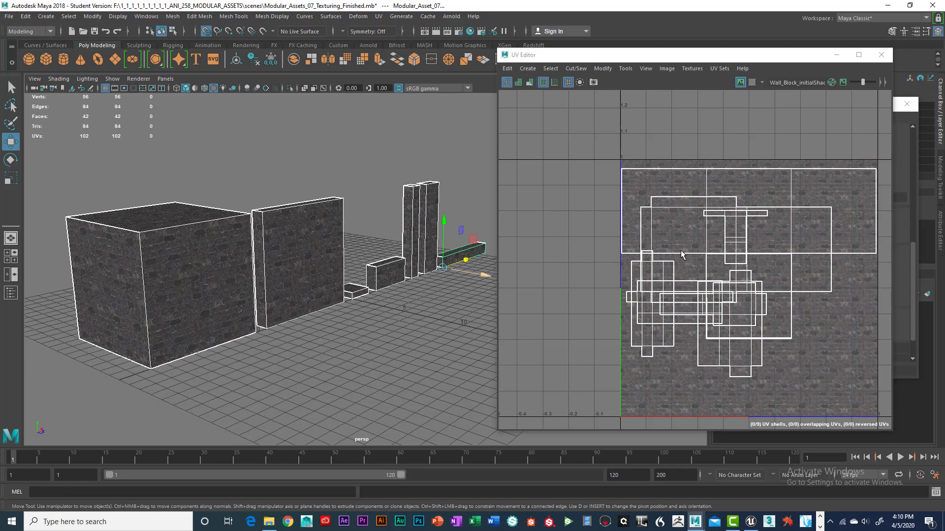
pyautogui.keyDown('alt'); pyautogui.moveTo(354, 245); pyautogui.dragTo(313, 257); pyautogui.keyUp('alt')
pyautogui.scroll(3, 339, 244)
pyautogui.keyDown('alt'); pyautogui.moveTo(313, 257); pyautogui.dragTo(388, 240, button='middle'); pyautogui.keyUp('alt')
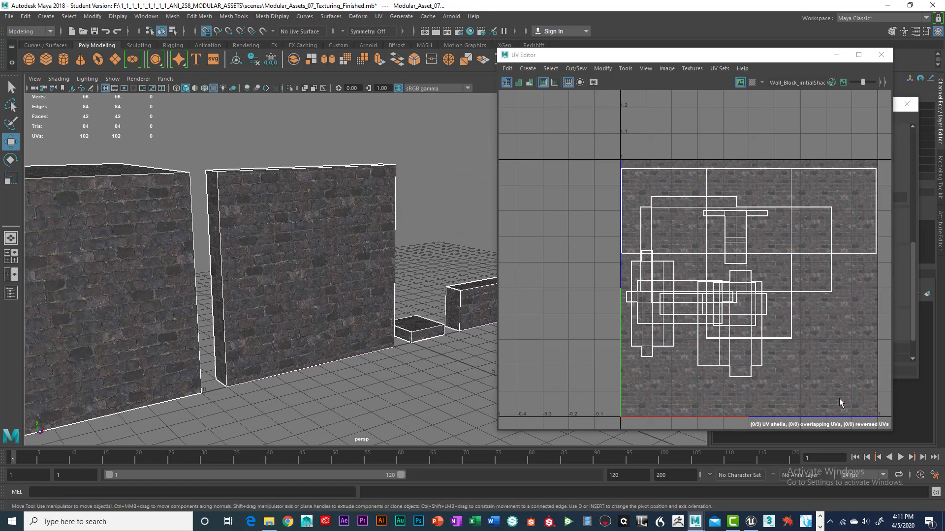
pyautogui.scroll(-5, 351, 308)
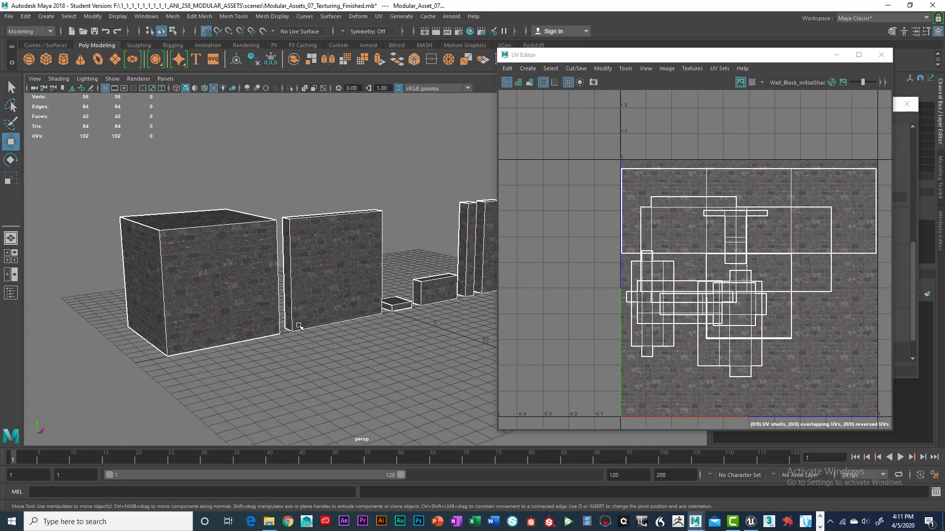
pyautogui.moveTo(351, 308)
pyautogui.keyDown('alt'); pyautogui.mouseDown()
pyautogui.moveTo(358, 297)
pyautogui.moveTo(335, 313)
pyautogui.mouseUp(); pyautogui.keyUp('alt')
pyautogui.scroll(5, 339, 305)
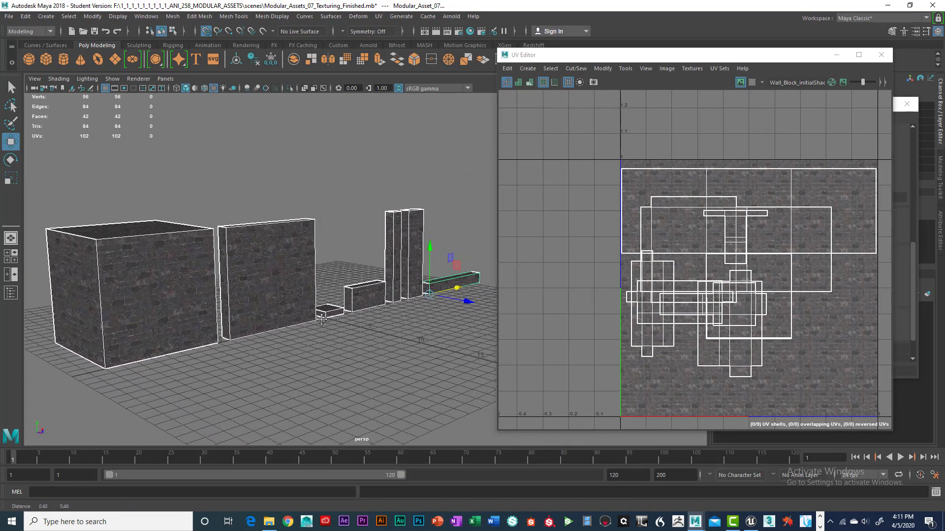
pyautogui.scroll(-2, 312, 306)
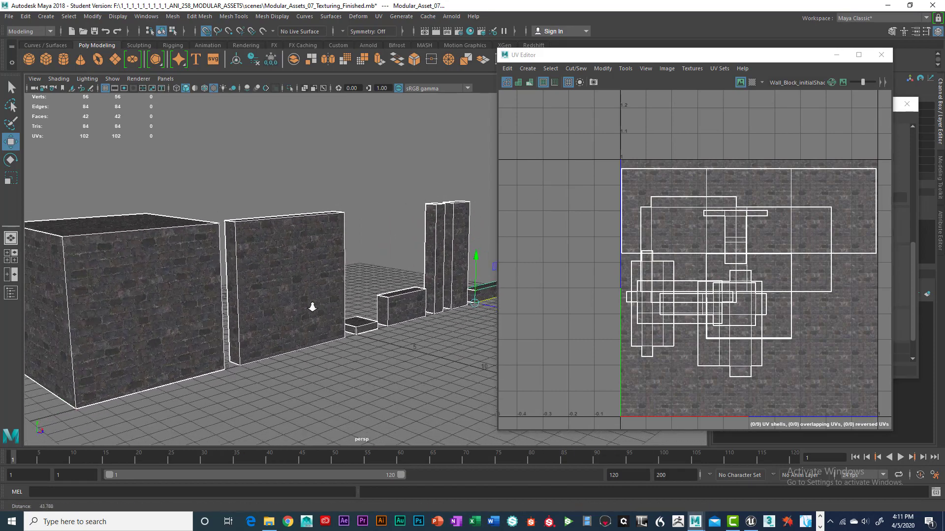
pyautogui.keyDown('alt'); pyautogui.moveTo(325, 308); pyautogui.dragTo(287, 305); pyautogui.keyUp('alt')
pyautogui.keyDown('alt'); pyautogui.moveTo(465, 292); pyautogui.dragTo(344, 299, button='middle'); pyautogui.keyUp('alt')
pyautogui.keyDown('alt'); pyautogui.moveTo(344, 299); pyautogui.dragTo(312, 311); pyautogui.keyUp('alt')
pyautogui.keyDown('alt'); pyautogui.moveTo(312, 311); pyautogui.dragTo(379, 310, button='middle'); pyautogui.keyUp('alt')
pyautogui.scroll(-4, 363, 297)
pyautogui.scroll(4, 357, 301)
pyautogui.keyDown('alt'); pyautogui.moveTo(380, 309); pyautogui.dragTo(388, 311); pyautogui.keyUp('alt')
pyautogui.keyDown('alt'); pyautogui.moveTo(387, 311); pyautogui.dragTo(338, 314, button='right'); pyautogui.keyUp('alt')
pyautogui.keyDown('alt'); pyautogui.moveTo(338, 314); pyautogui.dragTo(380, 307); pyautogui.keyUp('alt')
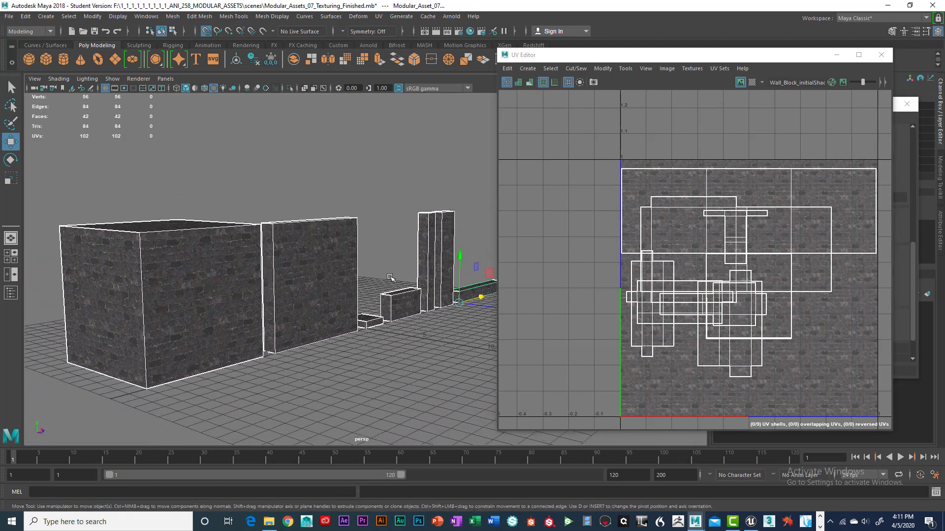
# Step: Move the UV Editor window further right to give the viewport more room
pyautogui.moveTo(583, 57); pyautogui.dragTo(652, 58)
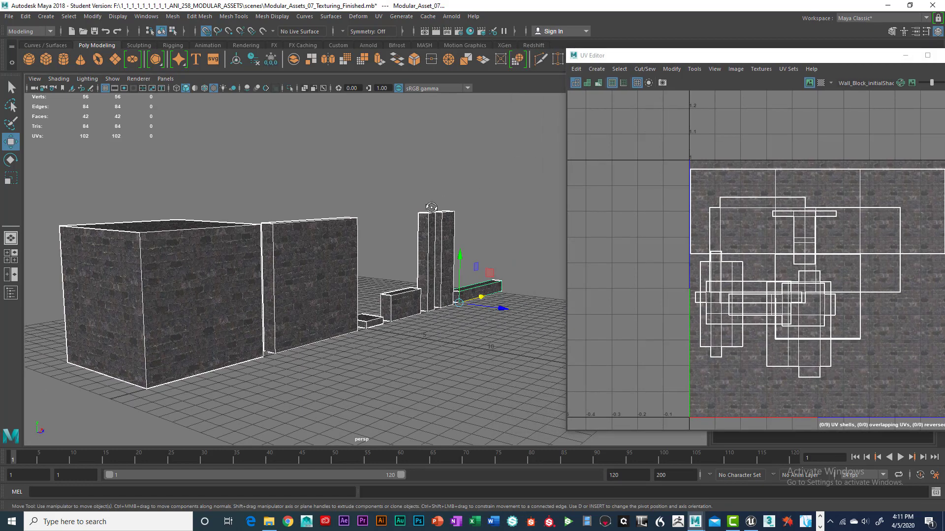
pyautogui.keyDown('alt'); pyautogui.moveTo(430, 207); pyautogui.dragTo(414, 202); pyautogui.keyUp('alt')
pyautogui.keyDown('alt'); pyautogui.moveTo(412, 199); pyautogui.dragTo(455, 205, button='middle'); pyautogui.keyUp('alt')
pyautogui.keyDown('alt'); pyautogui.moveTo(393, 216); pyautogui.dragTo(413, 210, button='right'); pyautogui.keyUp('alt')
pyautogui.moveTo(684, 60); pyautogui.dragTo(713, 60)
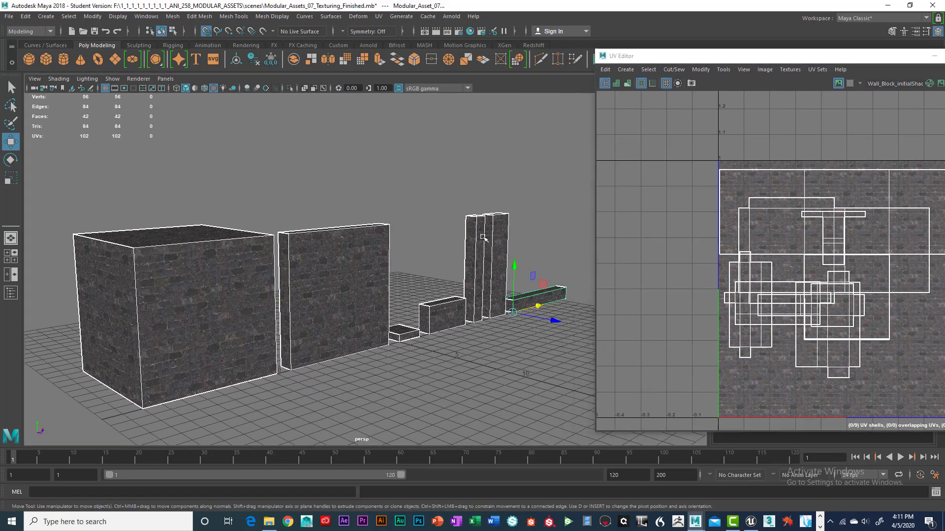
pyautogui.keyDown('alt'); pyautogui.moveTo(435, 216); pyautogui.dragTo(489, 213, button='right'); pyautogui.keyUp('alt')
pyautogui.keyDown('alt'); pyautogui.moveTo(455, 208); pyautogui.dragTo(471, 184, button='middle'); pyautogui.keyUp('alt')
pyautogui.keyDown('alt'); pyautogui.moveTo(488, 201); pyautogui.dragTo(466, 198, button='right'); pyautogui.keyUp('alt')
pyautogui.keyDown('alt'); pyautogui.moveTo(466, 198); pyautogui.dragTo(449, 194); pyautogui.keyUp('alt')
pyautogui.keyDown('alt'); pyautogui.moveTo(450, 193); pyautogui.dragTo(502, 240, button='middle'); pyautogui.keyUp('alt')
pyautogui.scroll(-2, 508, 240)
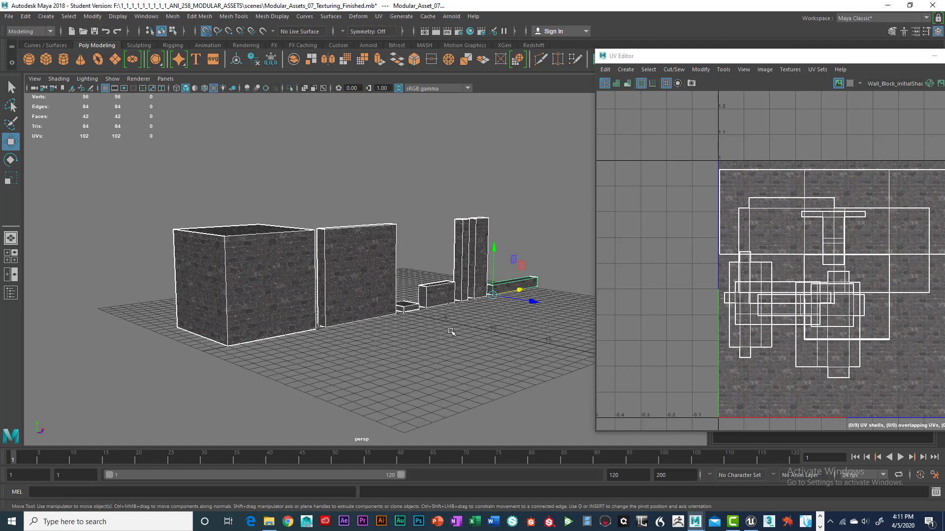
# Step: Orbit and zoom around the textured modular assets to inspect how the brick texture sits on each piece
pyautogui.scroll(2, 544, 289)
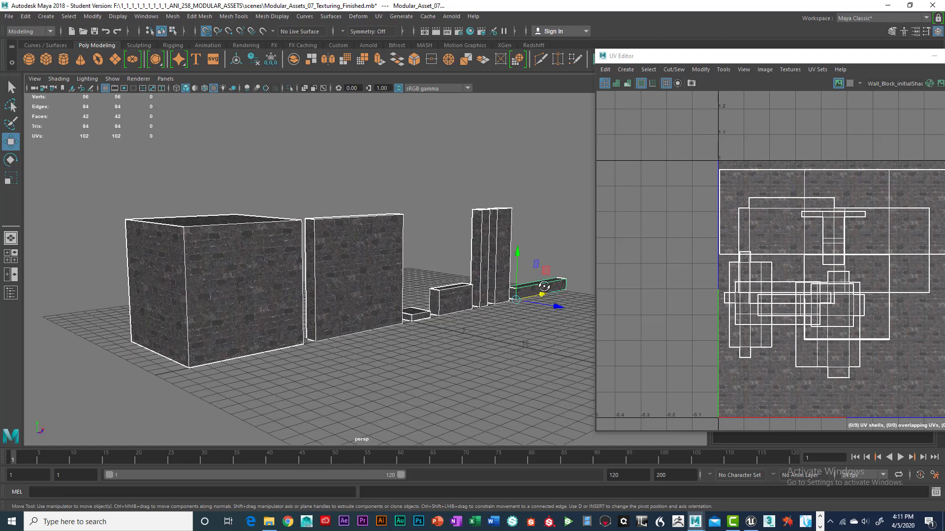
pyautogui.keyDown('alt'); pyautogui.moveTo(544, 286); pyautogui.dragTo(549, 288); pyautogui.keyUp('alt')
pyautogui.keyDown('alt'); pyautogui.moveTo(549, 289); pyautogui.dragTo(515, 291, button='middle'); pyautogui.keyUp('alt')
pyautogui.keyDown('alt'); pyautogui.moveTo(514, 292); pyautogui.dragTo(541, 291, button='right'); pyautogui.keyUp('alt')
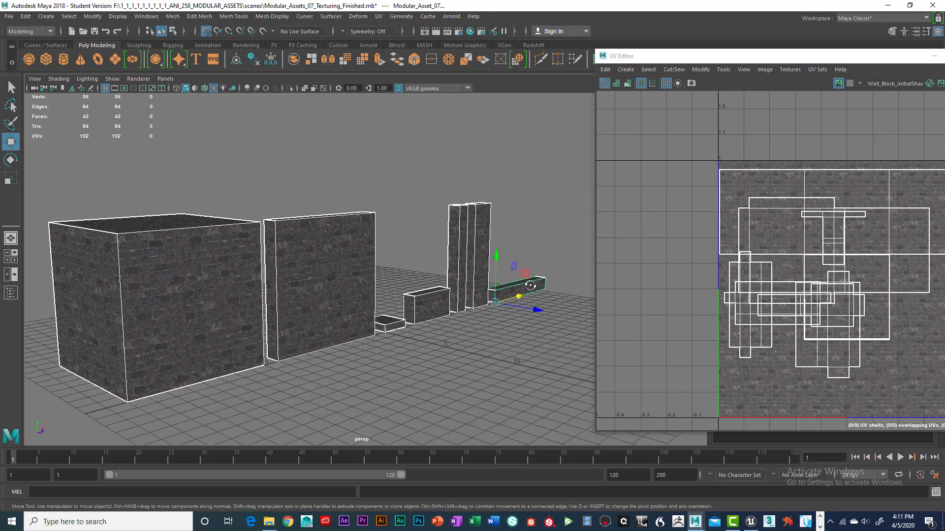
pyautogui.keyDown('alt'); pyautogui.moveTo(530, 285); pyautogui.dragTo(518, 270); pyautogui.keyUp('alt')
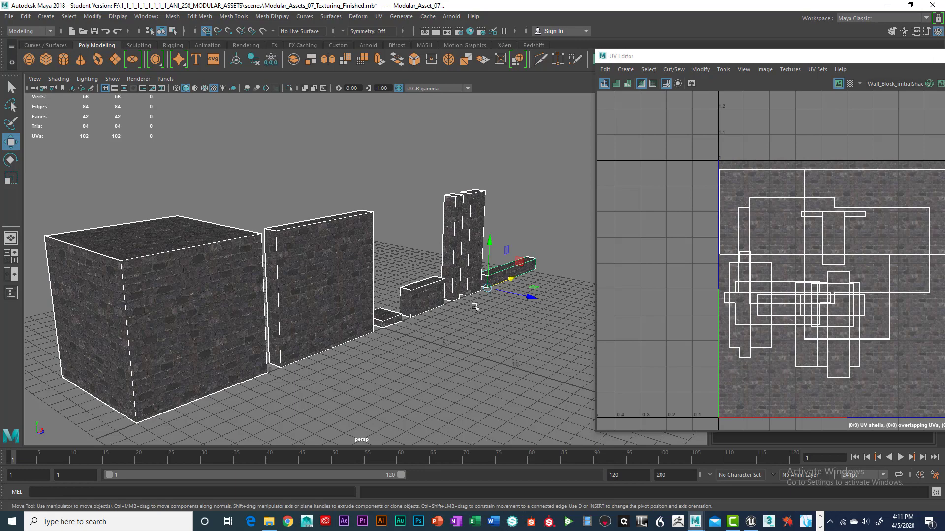
pyautogui.keyDown('alt'); pyautogui.moveTo(480, 305); pyautogui.dragTo(498, 295); pyautogui.keyUp('alt')
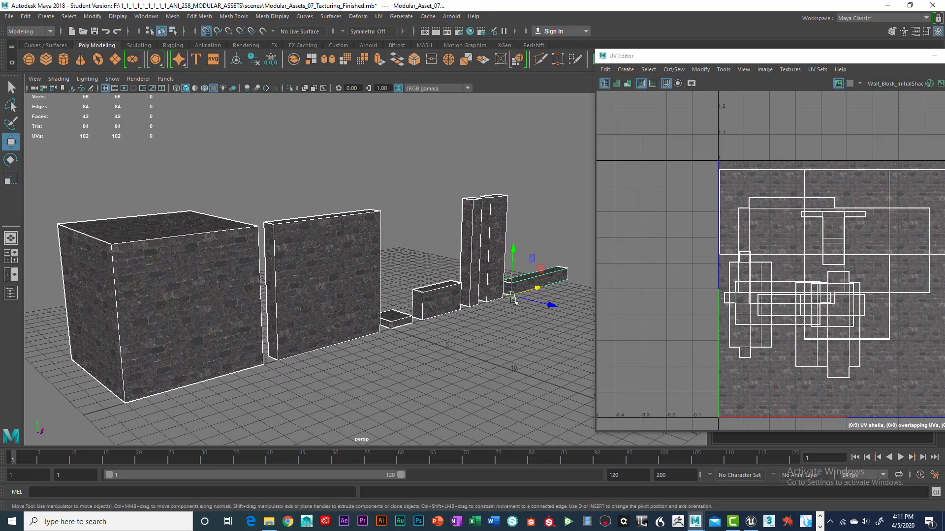
pyautogui.click(433, 218)
pyautogui.scroll(3, 433, 217)
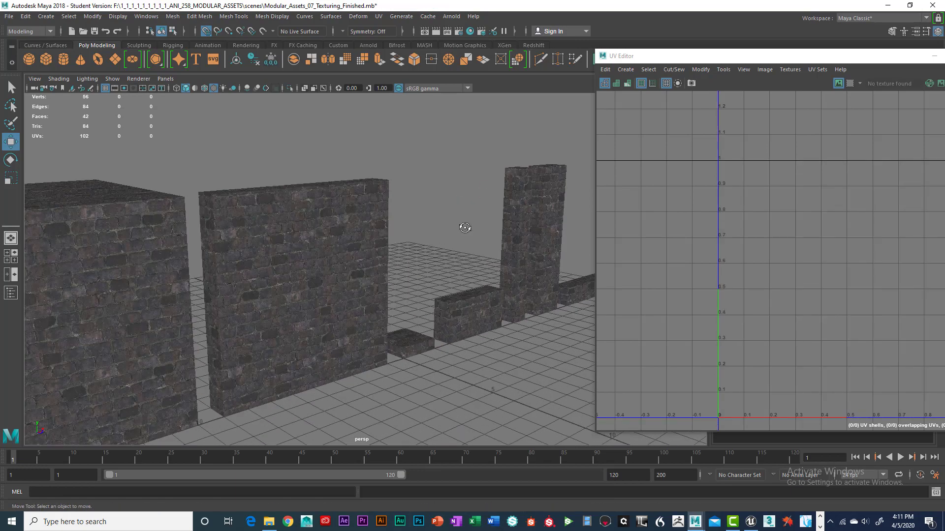
pyautogui.keyDown('alt'); pyautogui.moveTo(460, 226); pyautogui.dragTo(443, 247); pyautogui.keyUp('alt')
pyautogui.scroll(-3, 468, 231)
pyautogui.scroll(5, 444, 248)
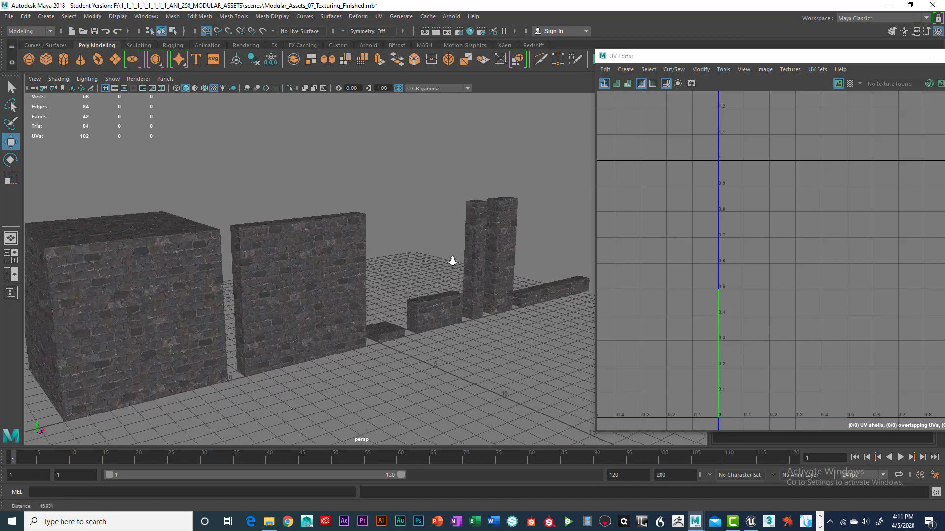
pyautogui.keyDown('alt'); pyautogui.moveTo(399, 263); pyautogui.dragTo(446, 239, button='middle'); pyautogui.keyUp('alt')
pyautogui.keyDown('alt'); pyautogui.moveTo(308, 274); pyautogui.dragTo(367, 268); pyautogui.keyUp('alt')
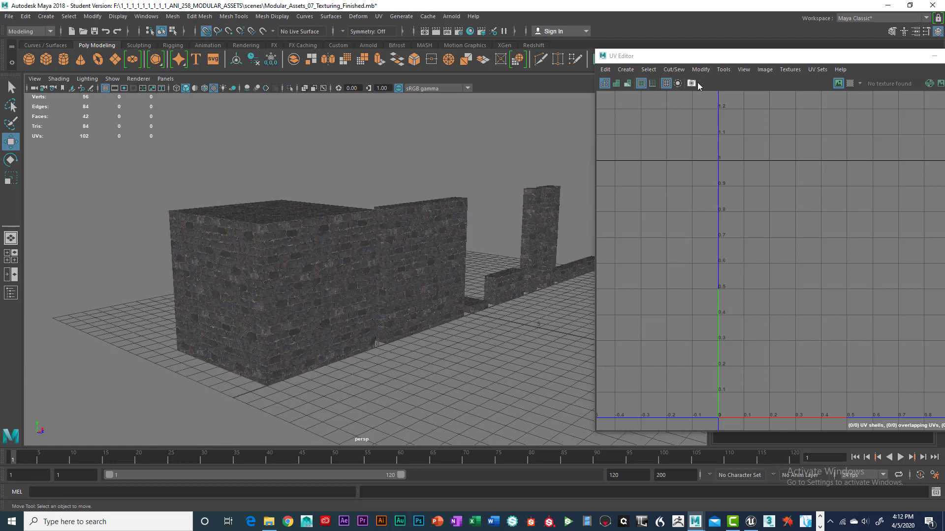
# Step: Select the large block and close the UV Editor and UV Toolkit windows
pyautogui.moveTo(698, 56); pyautogui.dragTo(596, 60)
pyautogui.click(328, 252)
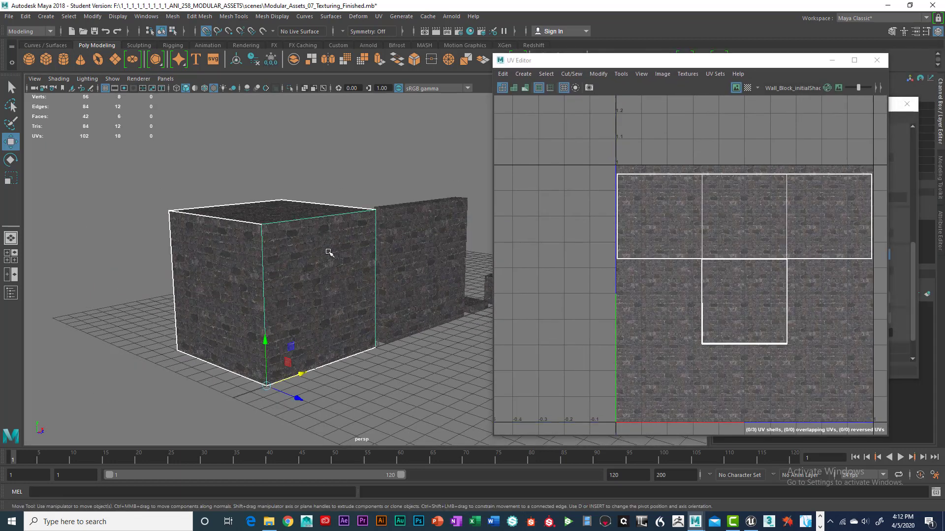
pyautogui.moveTo(658, 64); pyautogui.dragTo(612, 68)
pyautogui.click(831, 64)
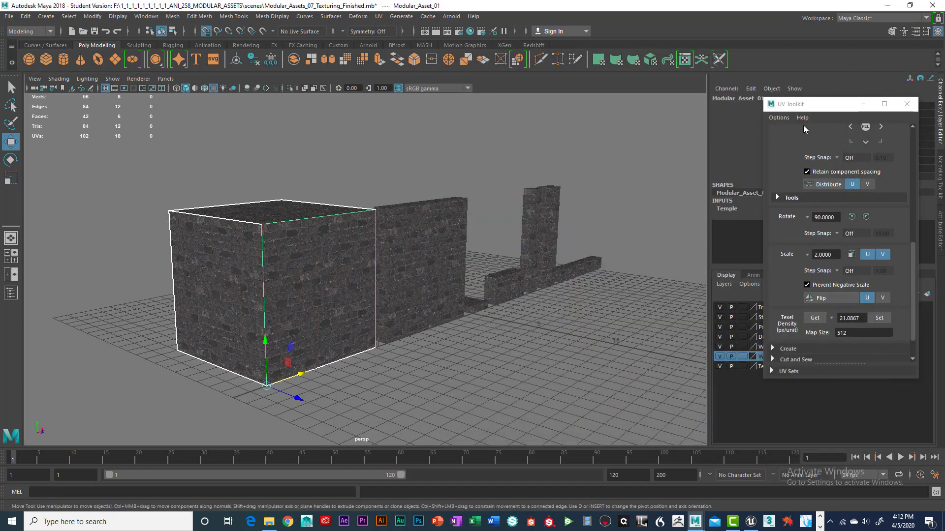
pyautogui.click(907, 105)
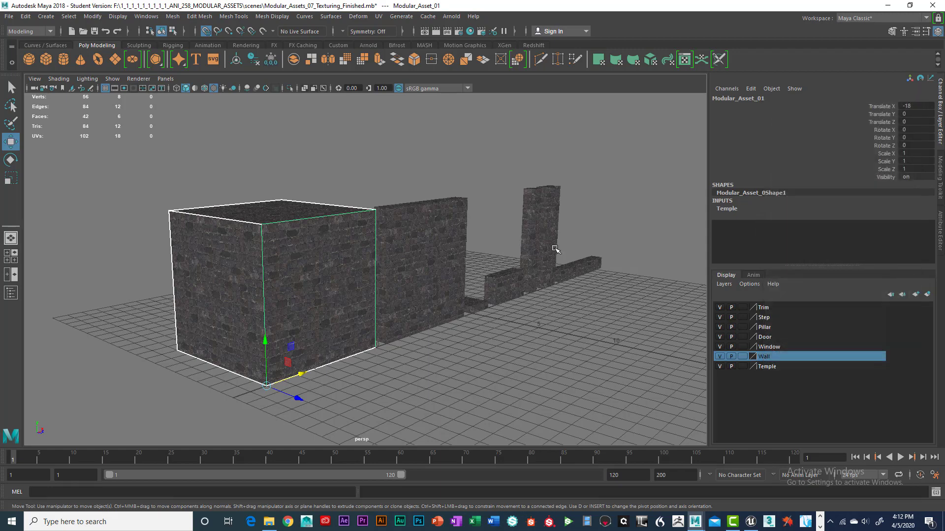
# Step: Select all the modular assets and set their translate and rotate values to 0
pyautogui.scroll(5, 556, 249)
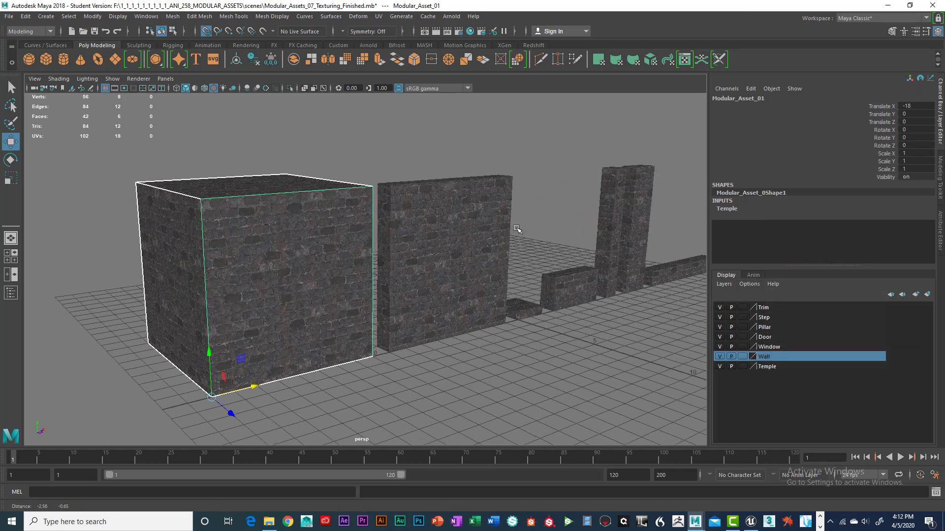
pyautogui.scroll(-5, 380, 265)
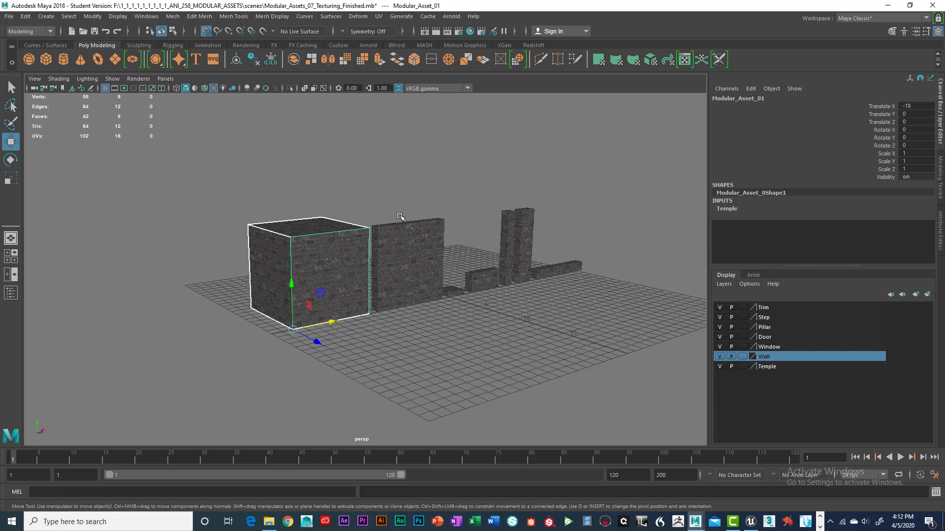
pyautogui.moveTo(254, 164); pyautogui.dragTo(605, 323)
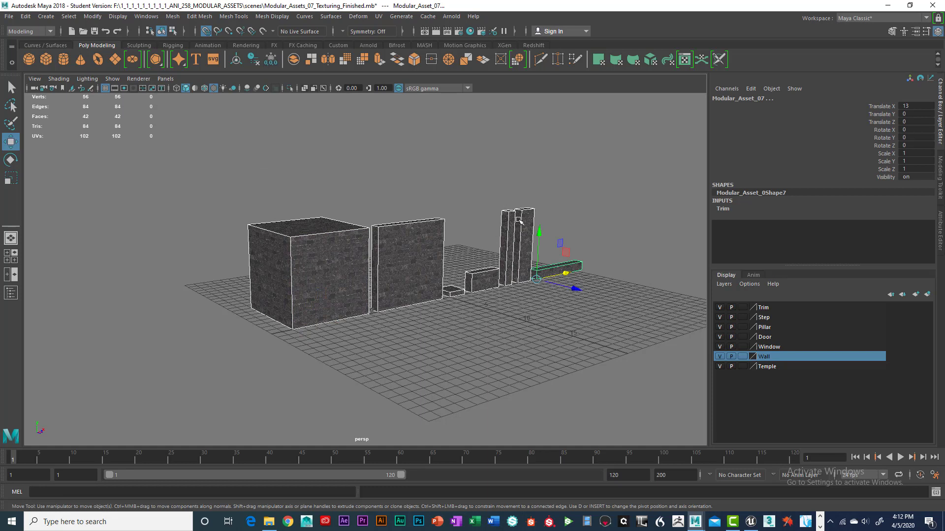
pyautogui.click(769, 367)
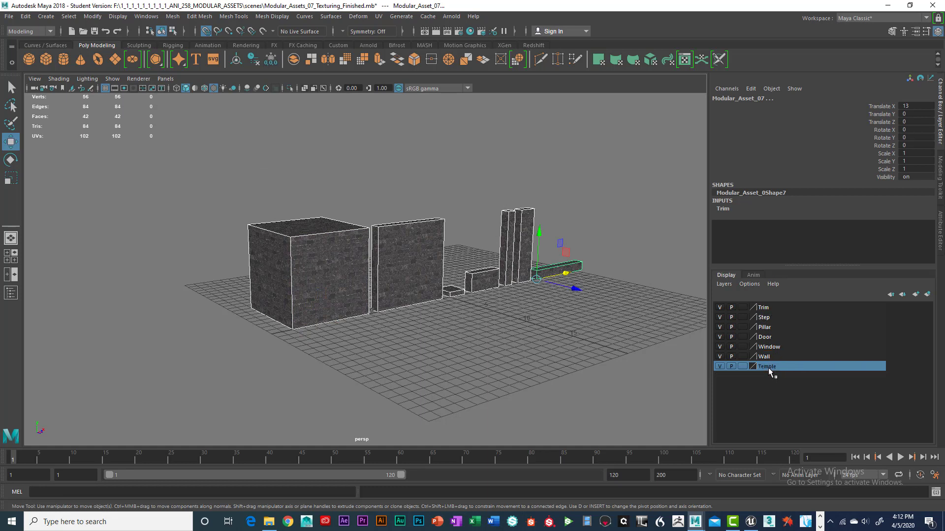
pyautogui.click(761, 309)
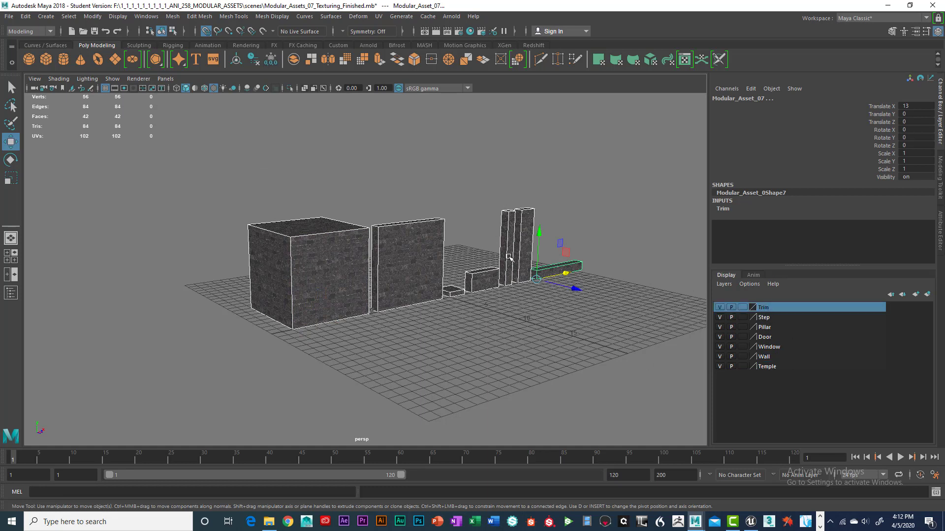
pyautogui.moveTo(272, 159); pyautogui.dragTo(624, 289)
pyautogui.moveTo(913, 107); pyautogui.dragTo(921, 148)
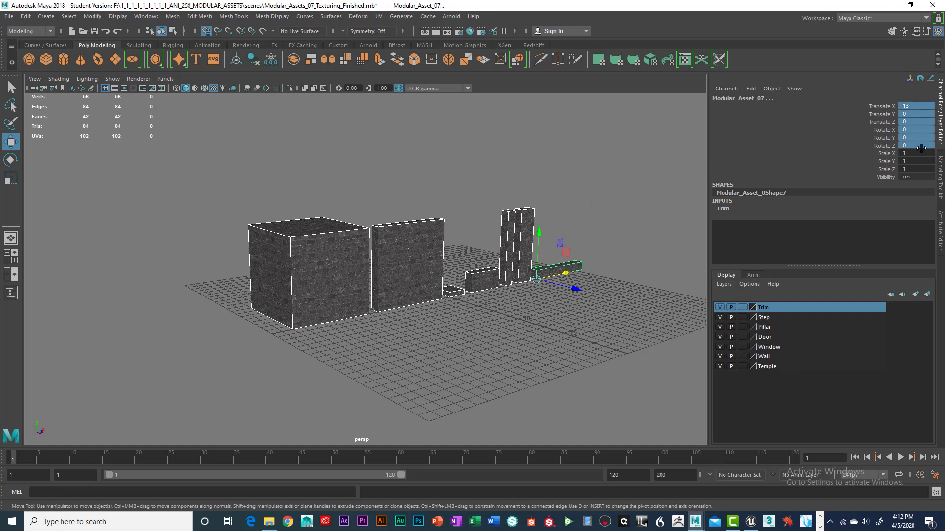
pyautogui.click(921, 148)
pyautogui.press('Return')
# Step: Select the step piece and move it up to a height of about 0.25
pyautogui.scroll(5, 489, 257)
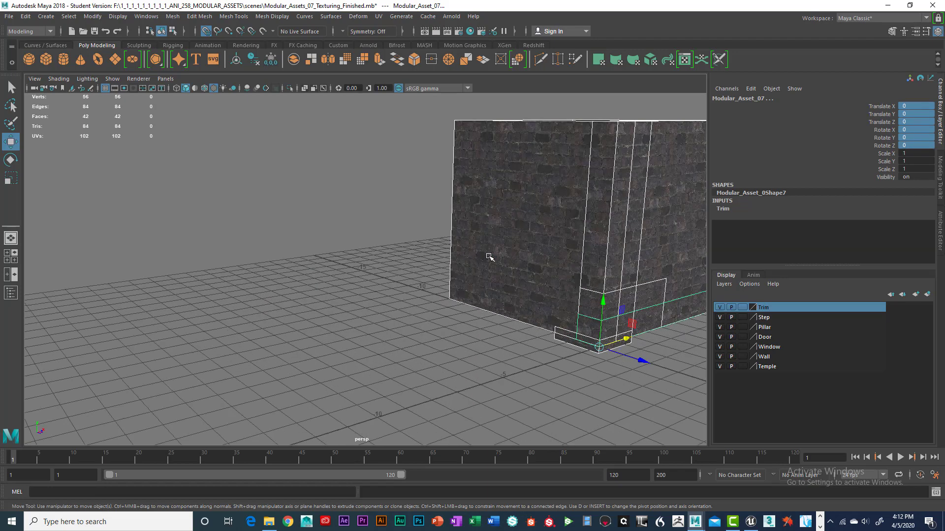
pyautogui.keyDown('alt'); pyautogui.moveTo(492, 239); pyautogui.dragTo(483, 314); pyautogui.keyUp('alt')
pyautogui.click(393, 326)
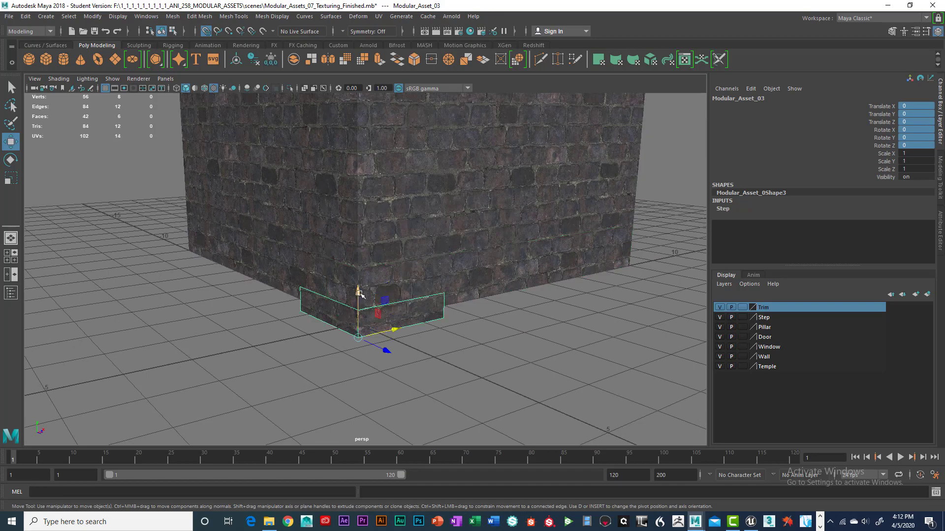
pyautogui.moveTo(359, 285); pyautogui.dragTo(359, 316)
# Step: Select the wall panel and orbit around it to inspect its texture
pyautogui.scroll(-5, 481, 269)
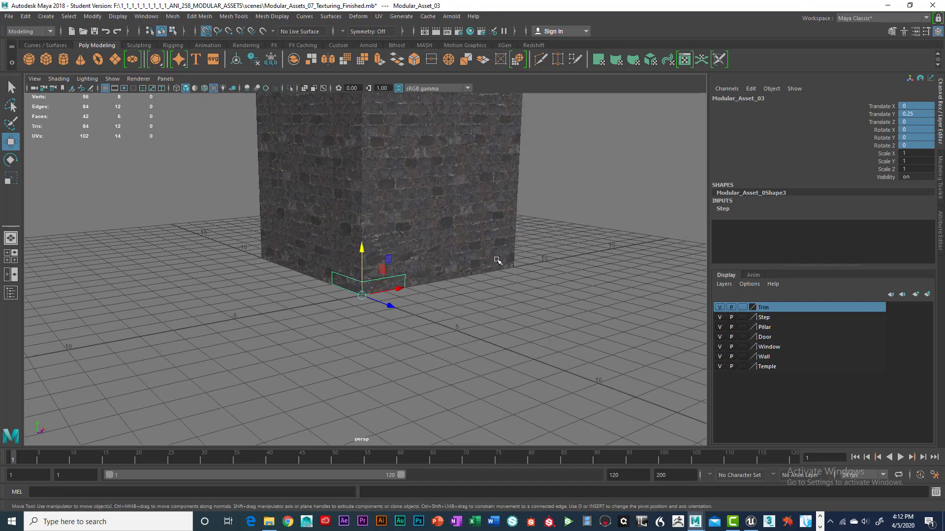
pyautogui.keyDown('alt'); pyautogui.moveTo(480, 226); pyautogui.dragTo(481, 296, button='middle'); pyautogui.keyUp('alt')
pyautogui.keyDown('alt'); pyautogui.moveTo(482, 295); pyautogui.dragTo(460, 266); pyautogui.keyUp('alt')
pyautogui.click(360, 344)
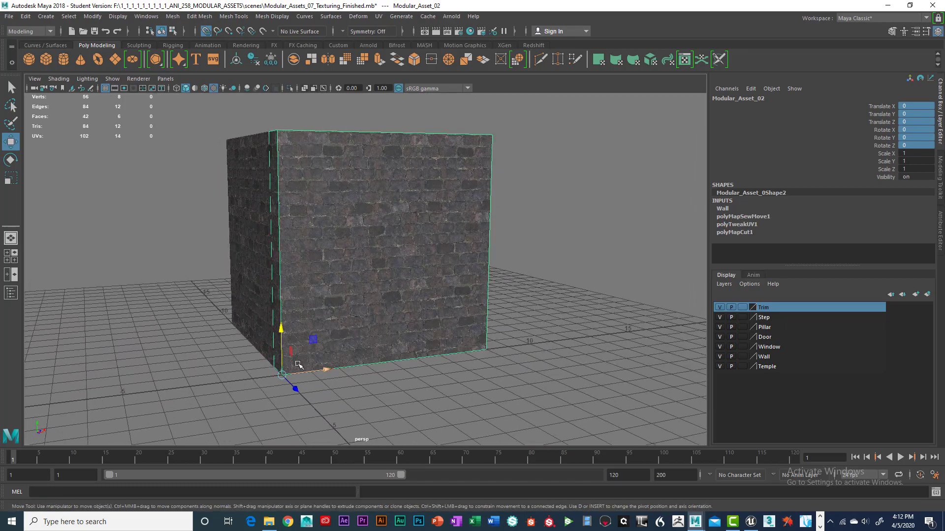
pyautogui.keyDown('alt'); pyautogui.moveTo(298, 366); pyautogui.dragTo(298, 390); pyautogui.keyUp('alt')
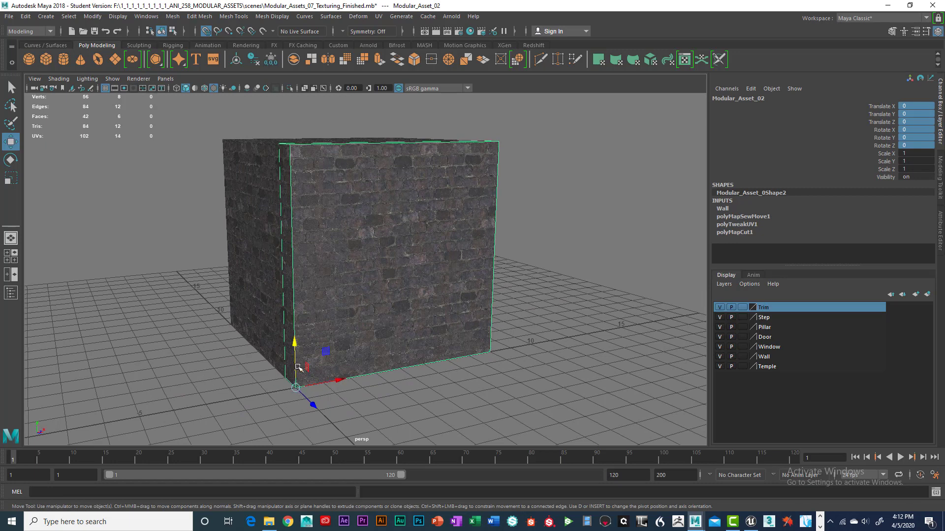
pyautogui.keyDown('alt'); pyautogui.moveTo(307, 380); pyautogui.dragTo(404, 377); pyautogui.keyUp('alt')
pyautogui.scroll(2, 343, 363)
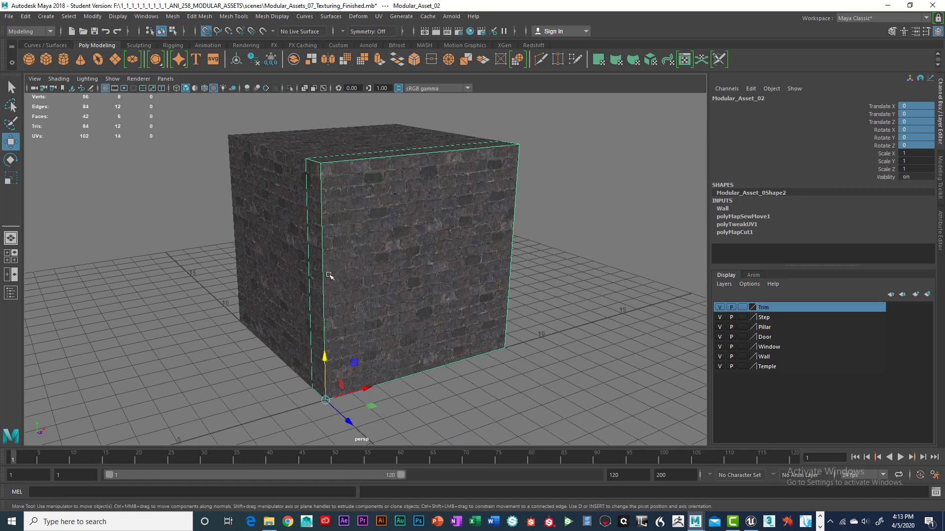
# Step: Select the large block and hide every display layer except Temple
pyautogui.click(288, 215)
pyautogui.click(720, 307)
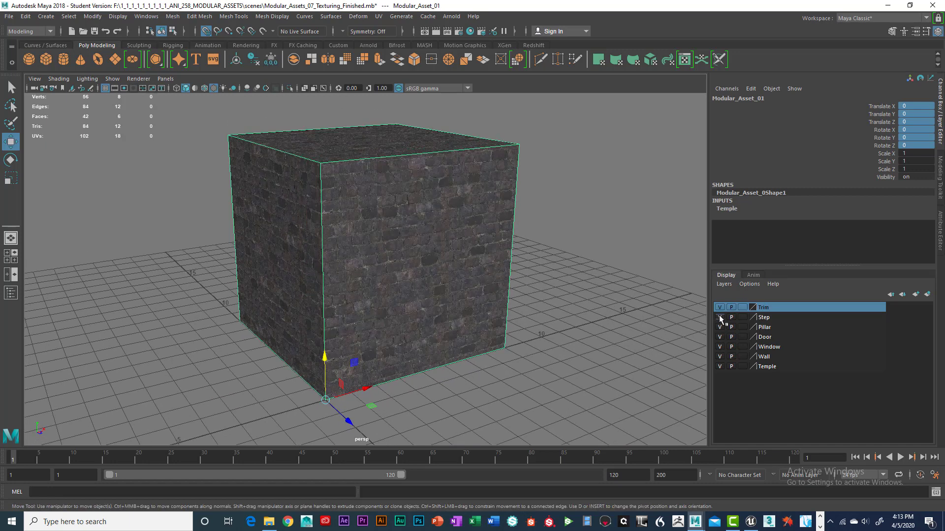
pyautogui.click(720, 318)
pyautogui.click(719, 337)
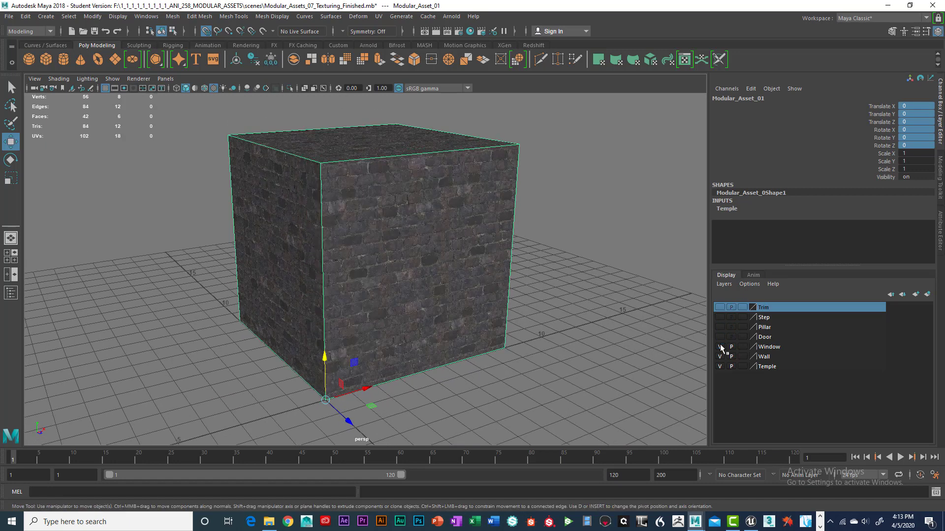
pyautogui.click(720, 346)
pyautogui.click(719, 356)
pyautogui.click(719, 367)
pyautogui.click(719, 367)
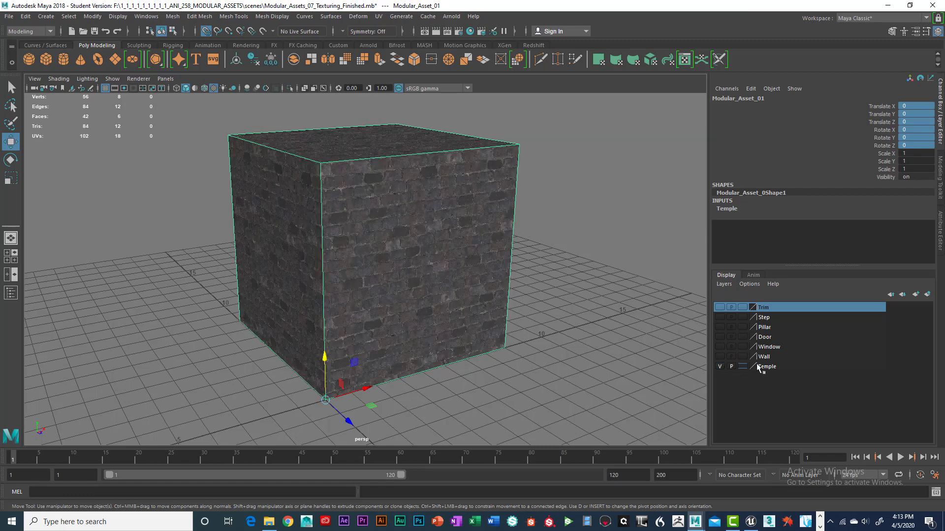
# Step: Orbit around the isolated block and reselect it
pyautogui.scroll(-2, 444, 281)
pyautogui.keyDown('alt'); pyautogui.moveTo(444, 281); pyautogui.dragTo(447, 267); pyautogui.keyUp('alt')
pyautogui.keyDown('alt'); pyautogui.moveTo(447, 265); pyautogui.dragTo(431, 291, button='middle'); pyautogui.keyUp('alt')
pyautogui.keyDown('alt'); pyautogui.moveTo(431, 291); pyautogui.dragTo(451, 292, button='right'); pyautogui.keyUp('alt')
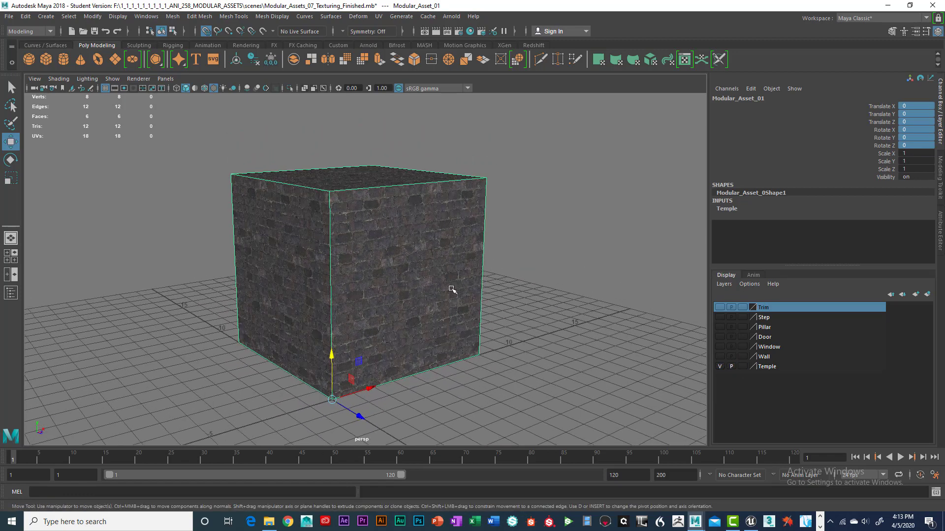
pyautogui.keyDown('alt'); pyautogui.moveTo(474, 285); pyautogui.dragTo(496, 291, button='middle'); pyautogui.keyUp('alt')
pyautogui.keyDown('alt'); pyautogui.moveTo(497, 291); pyautogui.dragTo(460, 291, button='right'); pyautogui.keyUp('alt')
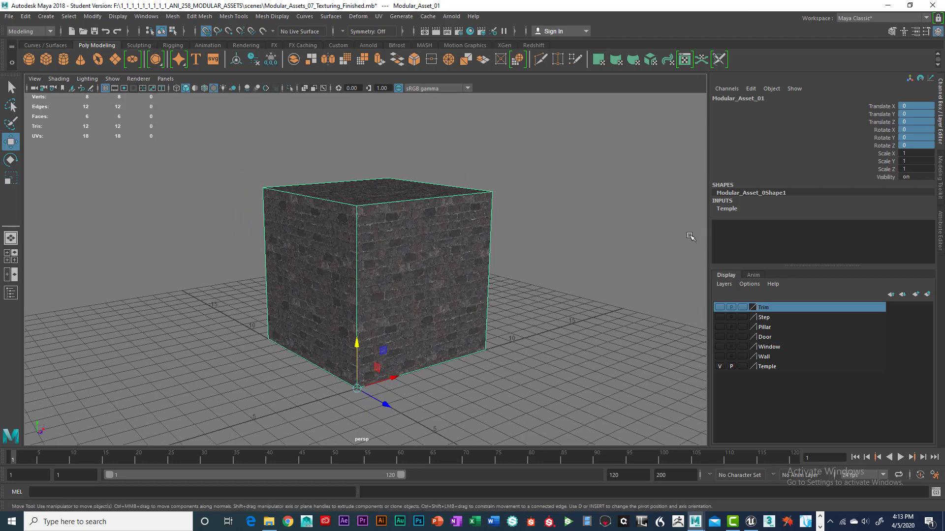
pyautogui.click(506, 185)
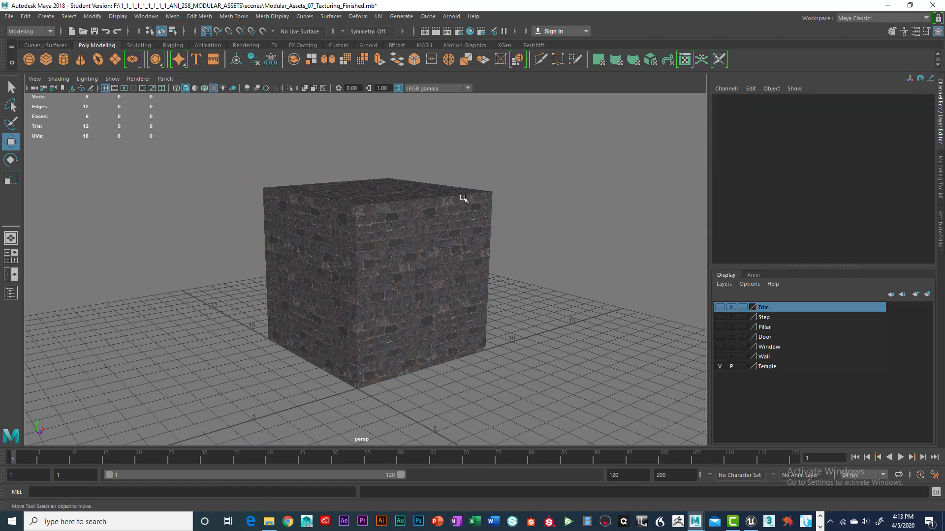
pyautogui.click(466, 197)
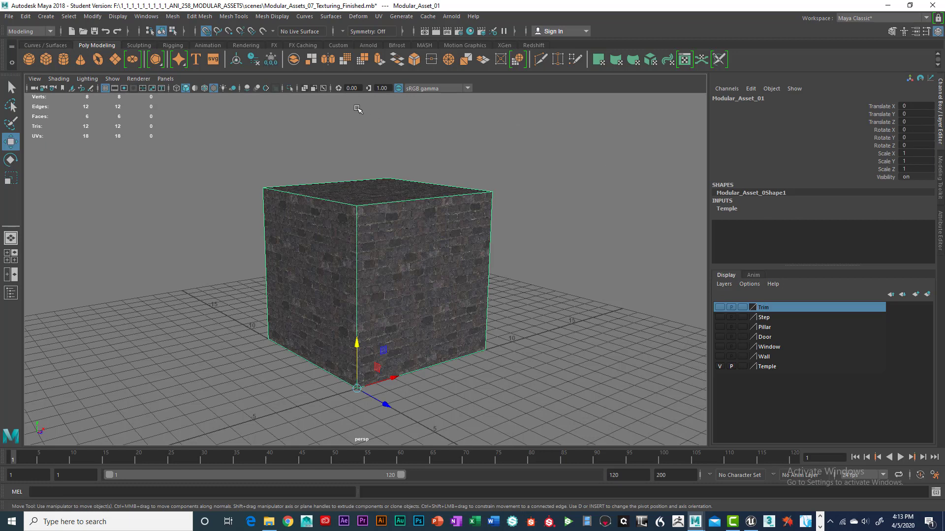
# Step: Freeze the transformations of the large block
pyautogui.click(270, 60)
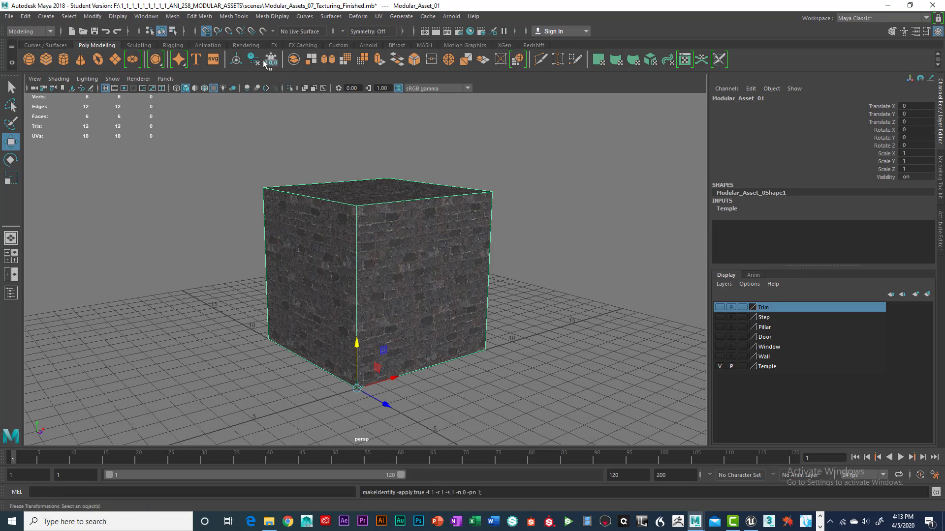
pyautogui.click(25, 17)
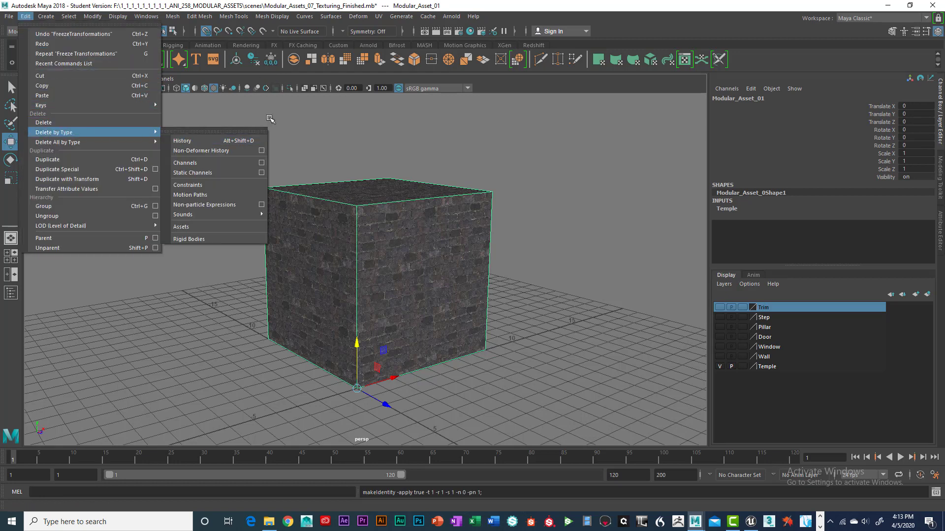
pyautogui.click(268, 116)
pyautogui.click(93, 17)
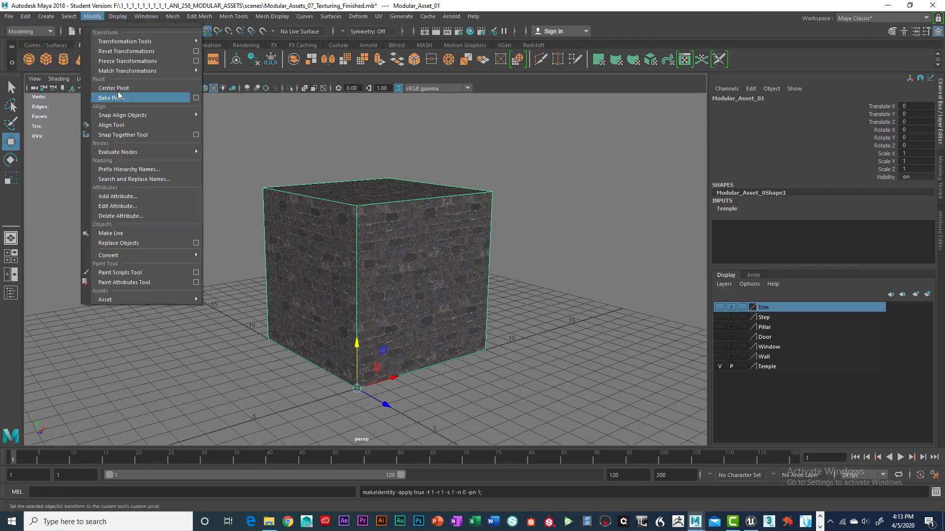
pyautogui.click(113, 64)
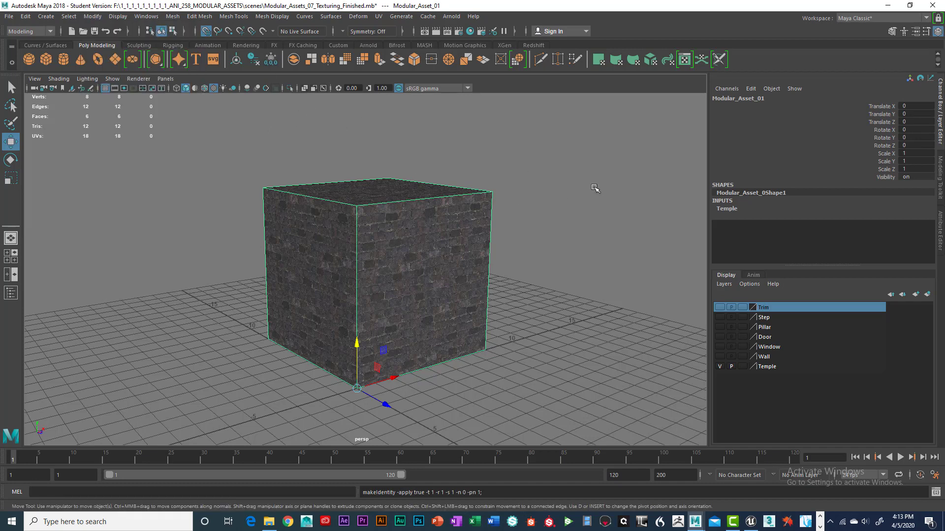
# Step: Scale the block uniformly to 30.48 on all three axes
pyautogui.moveTo(905, 153); pyautogui.dragTo(906, 169)
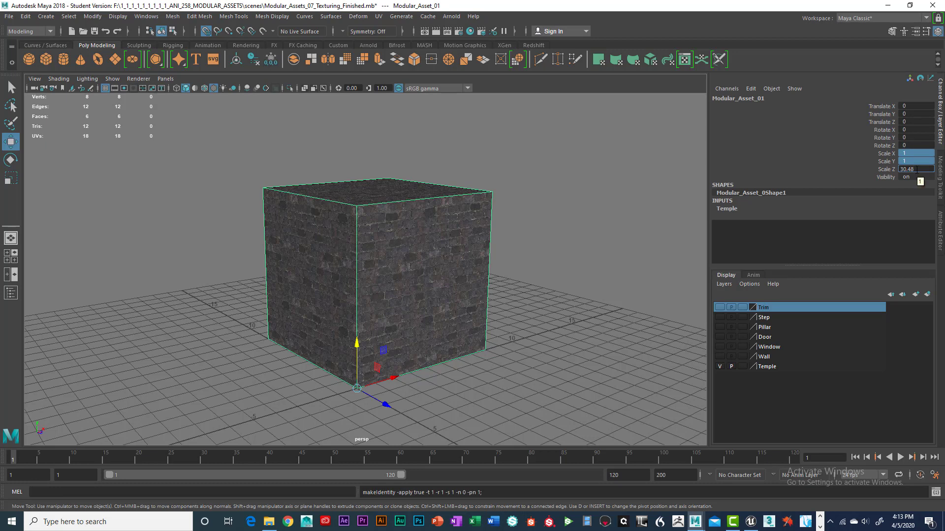
pyautogui.press('Return')
pyautogui.scroll(-10, 519, 237)
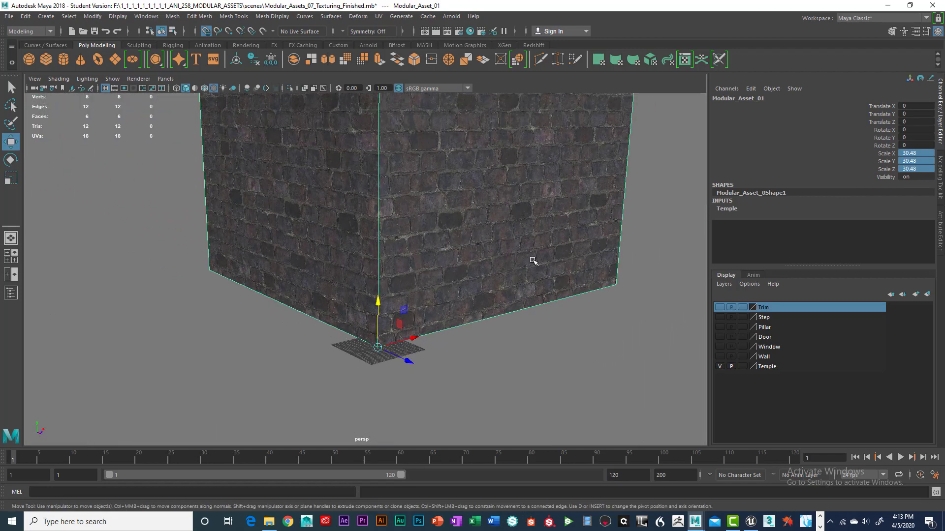
# Step: Freeze transformations on the scaled block
pyautogui.scroll(-6, 533, 261)
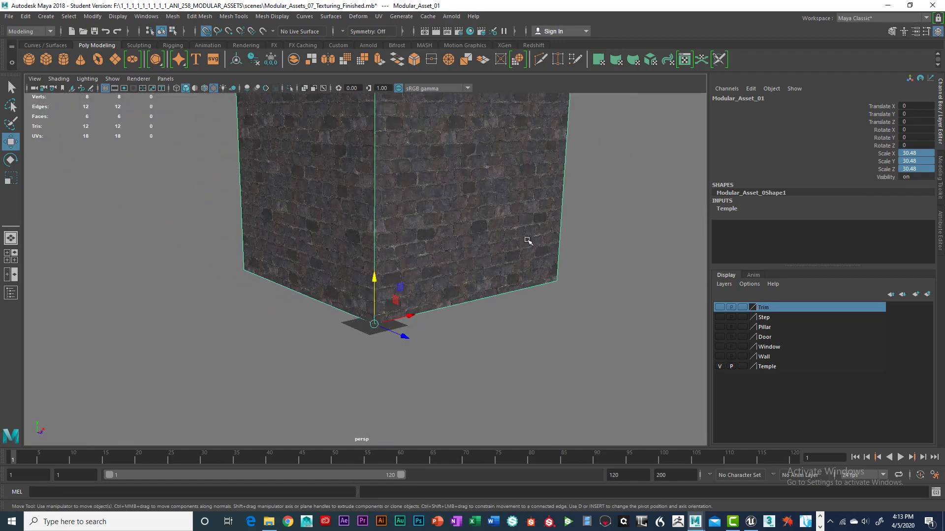
pyautogui.scroll(3, 553, 275)
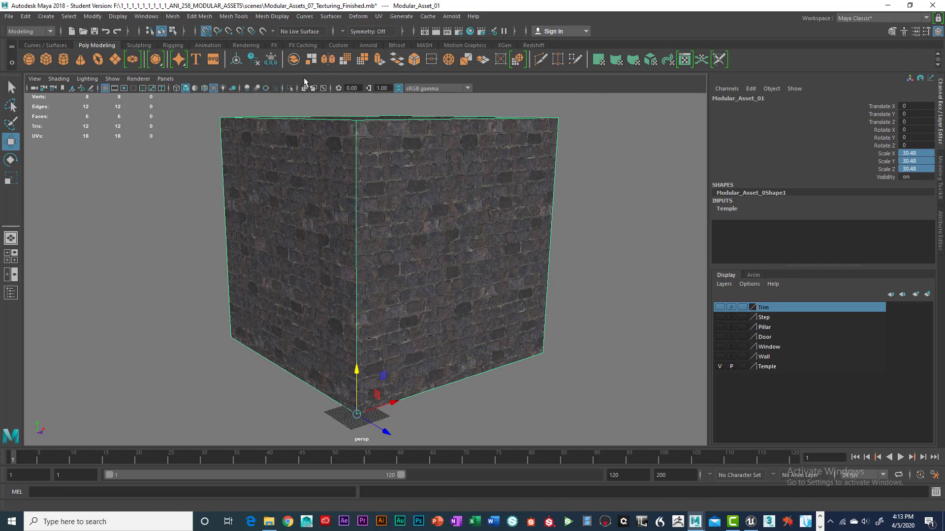
pyautogui.click(271, 60)
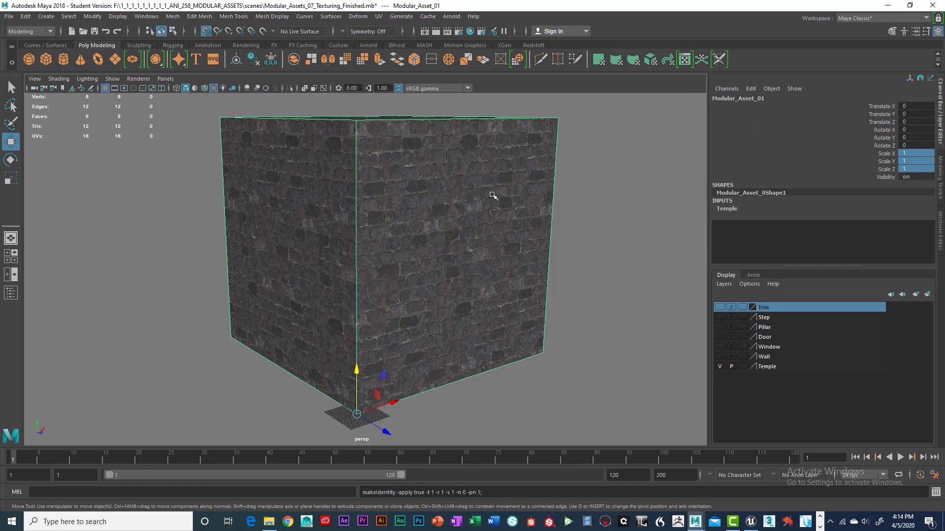
pyautogui.keyDown('alt'); pyautogui.moveTo(491, 197); pyautogui.dragTo(474, 215); pyautogui.keyUp('alt')
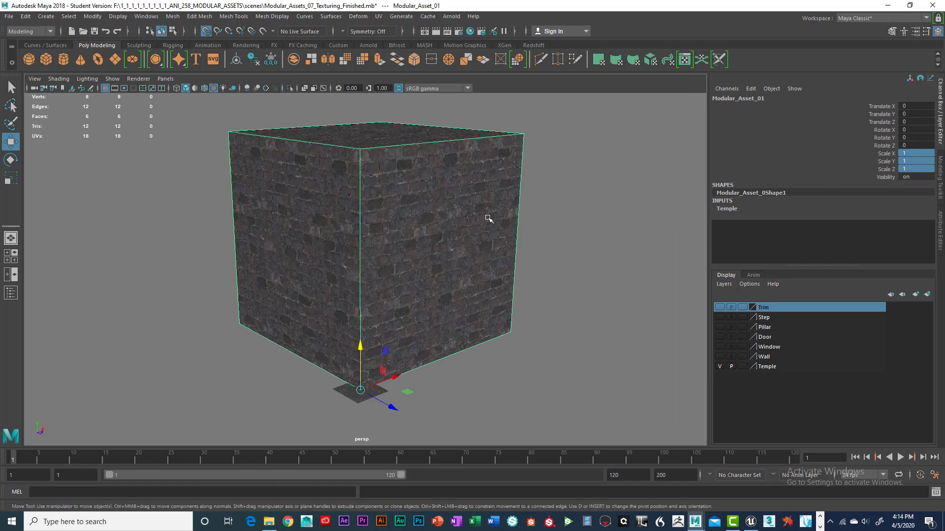
pyautogui.scroll(-2, 502, 217)
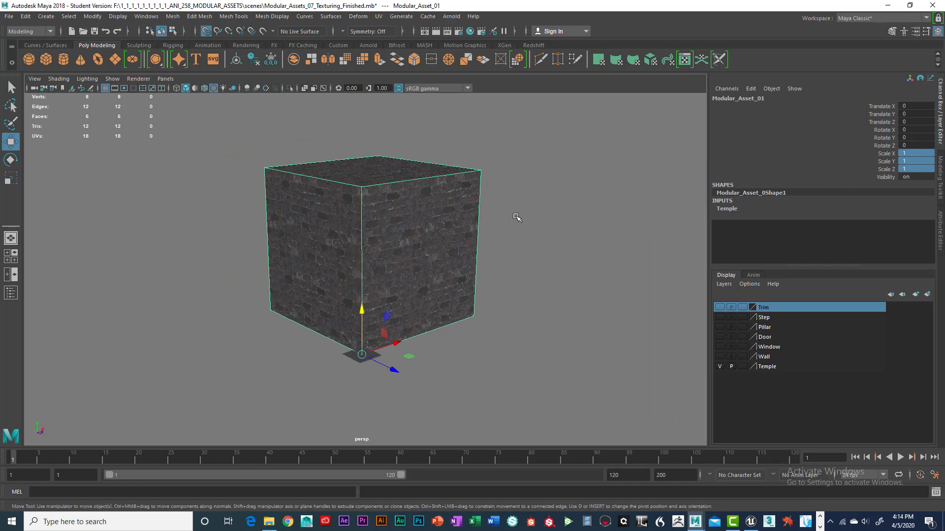
pyautogui.click(548, 245)
pyautogui.click(452, 226)
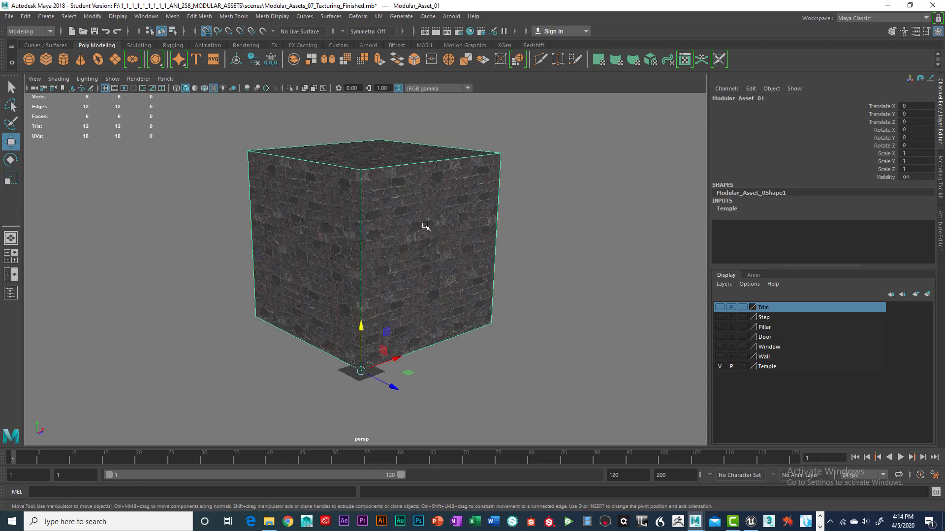
pyautogui.keyDown('alt'); pyautogui.moveTo(432, 212); pyautogui.dragTo(417, 190); pyautogui.keyUp('alt')
pyautogui.scroll(4, 427, 203)
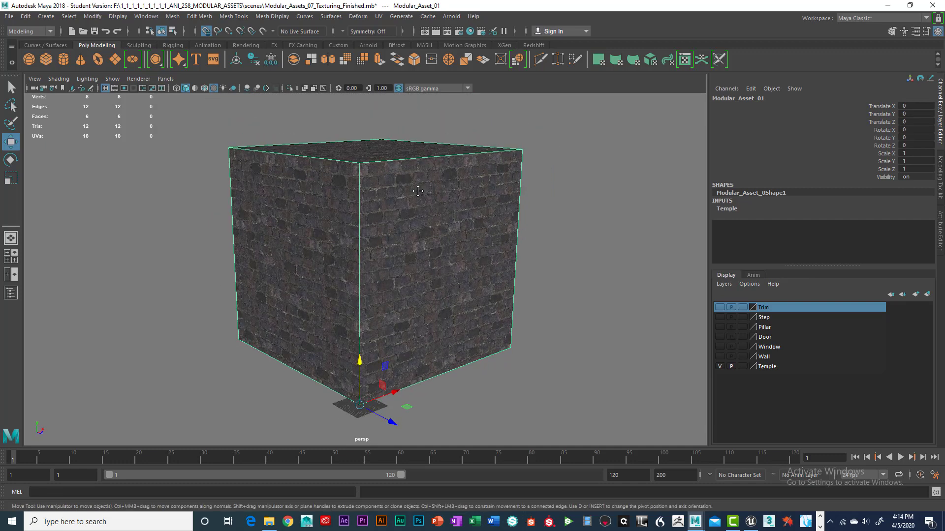
pyautogui.rightClick(463, 192)
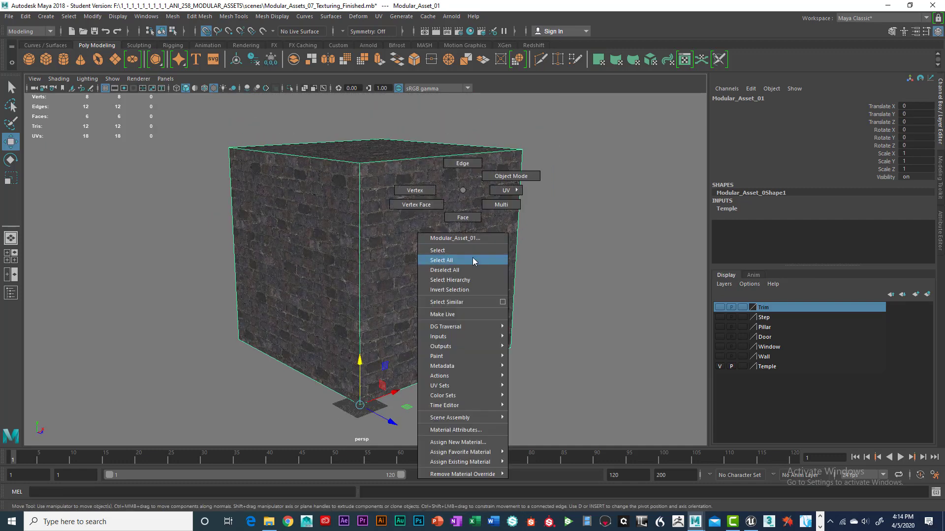
pyautogui.click(449, 443)
pyautogui.click(343, 226)
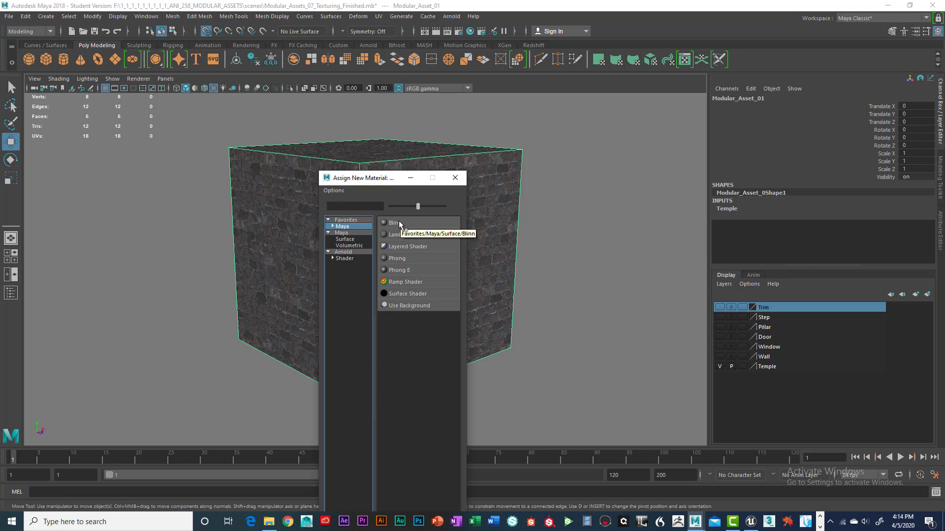
pyautogui.click(456, 178)
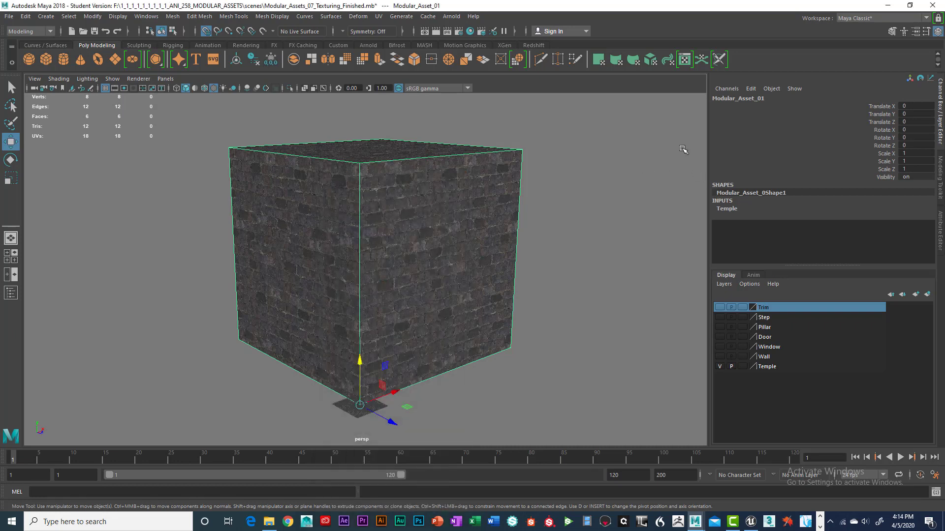
# Step: Open the block's Blinn material attributes and inspect the file texture driving its Color
pyautogui.hotkey('ctrl', 'a')
pyautogui.click(886, 95)
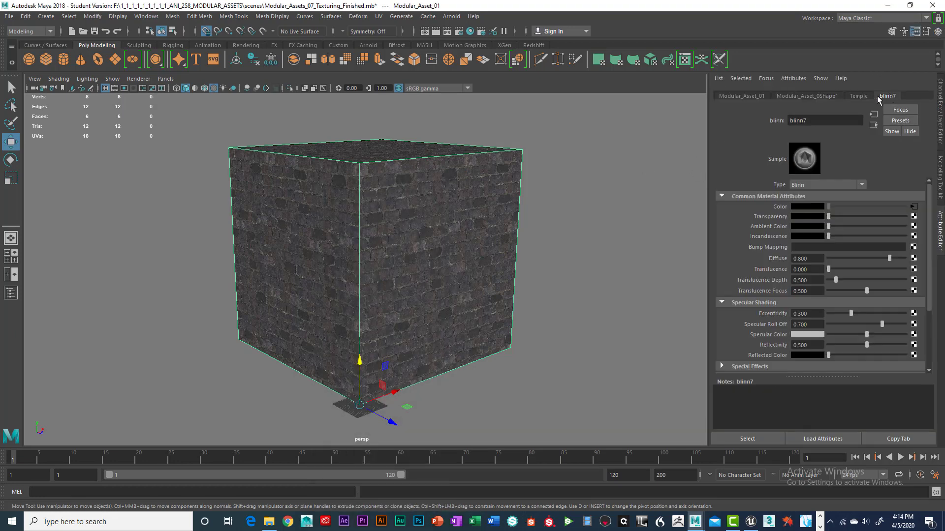
pyautogui.click(914, 206)
pyautogui.click(648, 397)
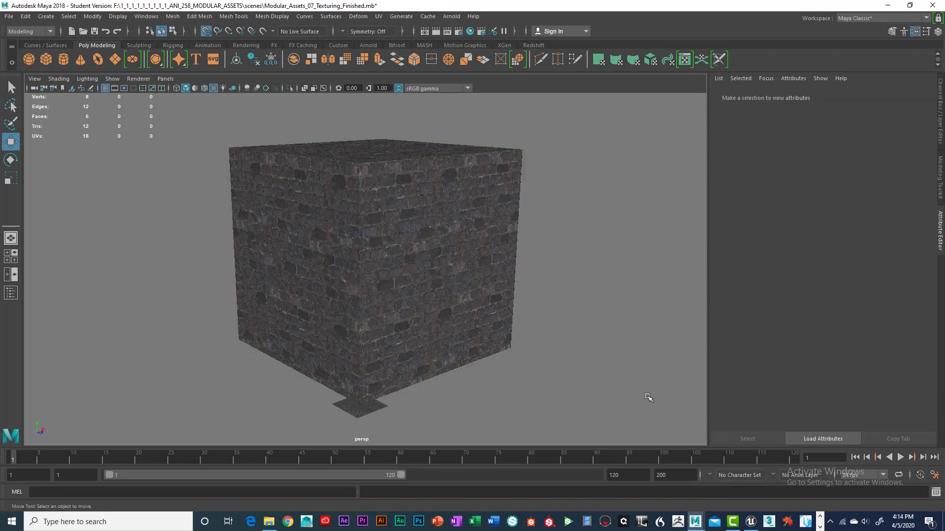
pyautogui.click(497, 231)
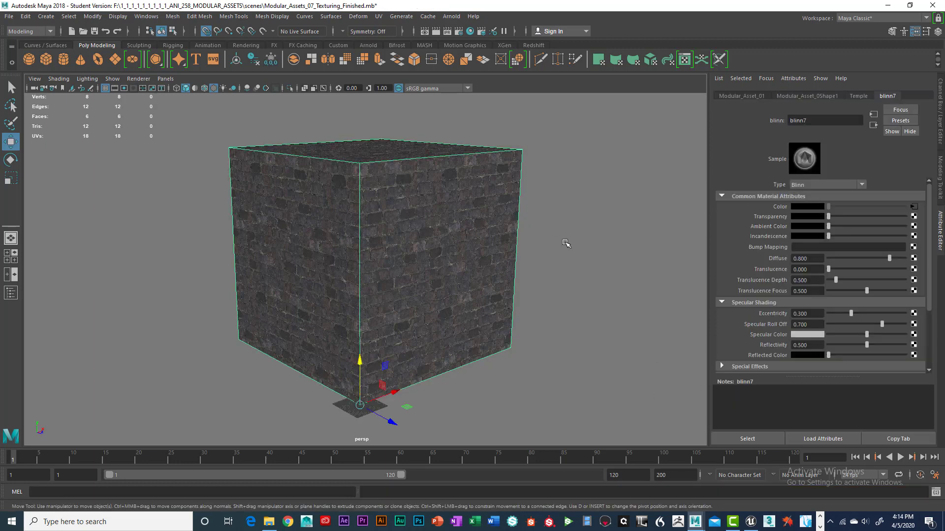
pyautogui.click(913, 207)
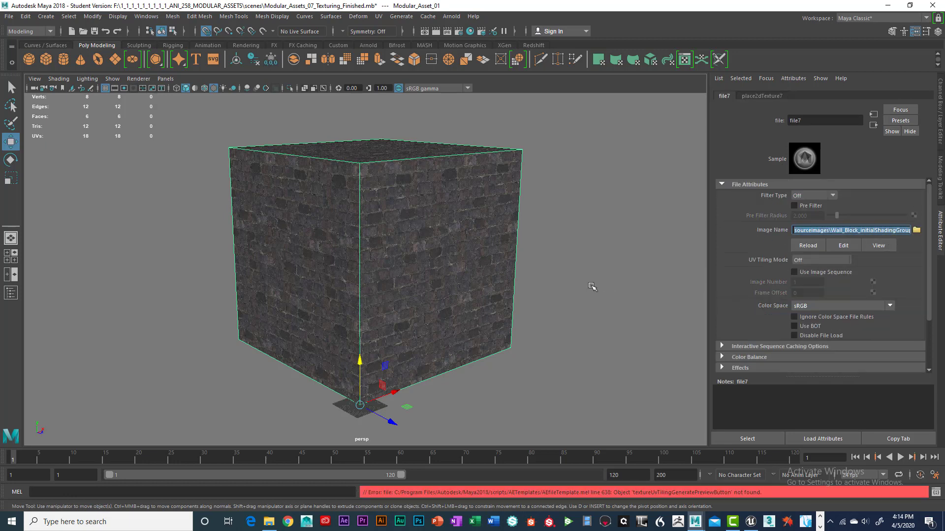
pyautogui.click(576, 295)
pyautogui.click(436, 286)
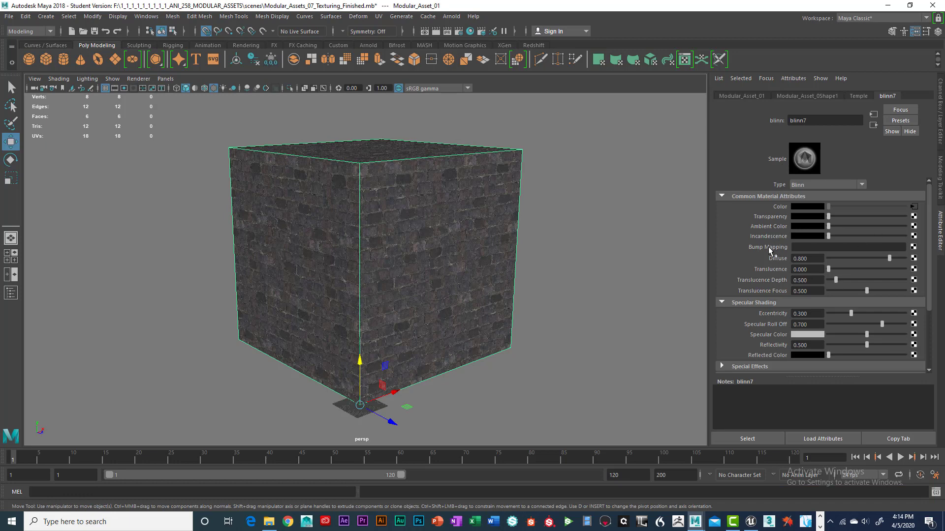
# Step: Connect a new File texture to the material's Bump Mapping and set the bump node's Use As option
pyautogui.click(913, 247)
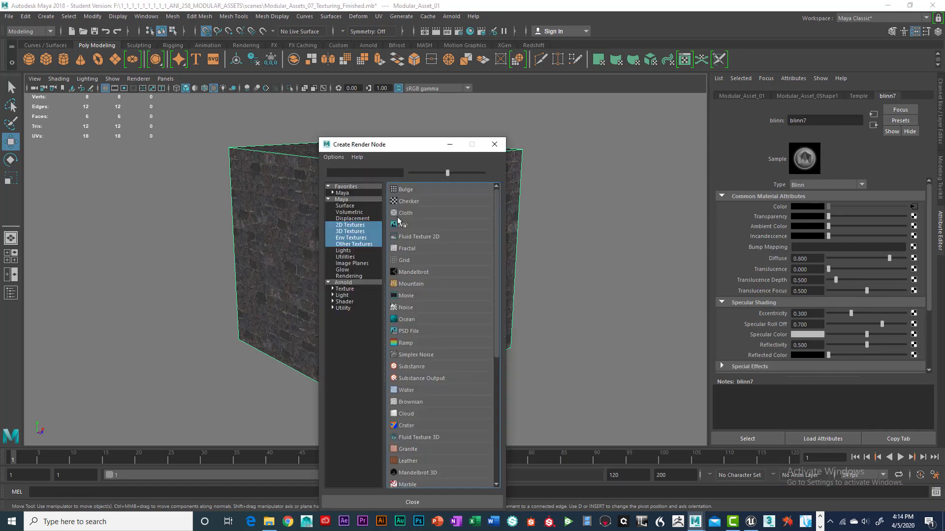
pyautogui.click(401, 225)
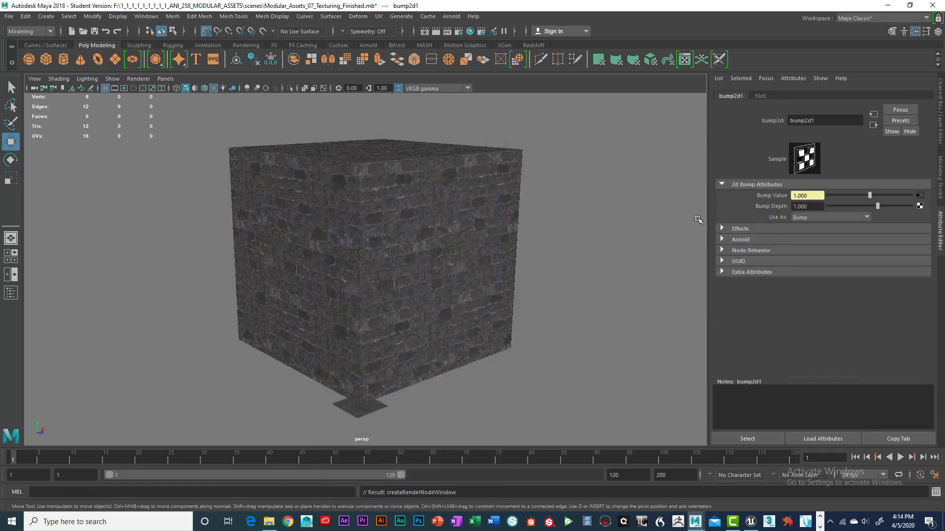
pyautogui.click(825, 217)
pyautogui.click(823, 238)
pyautogui.click(919, 196)
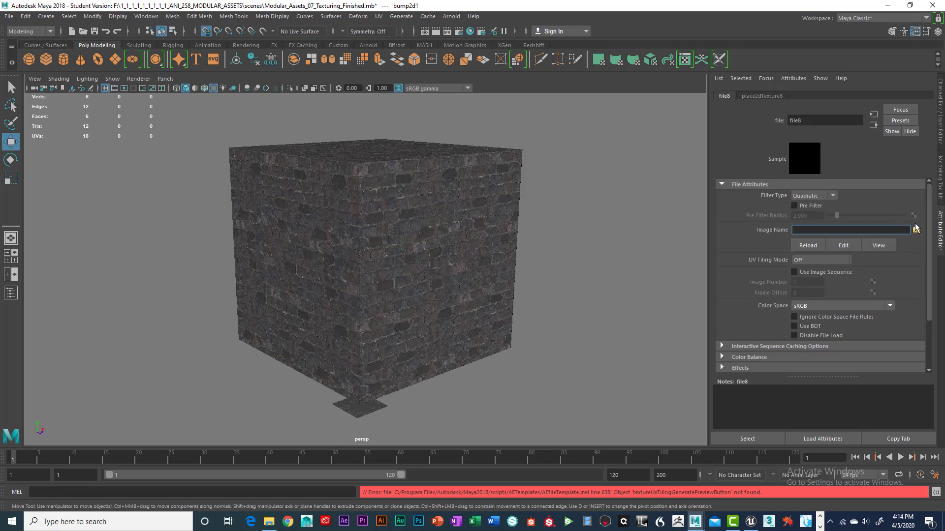
# Step: Set the bump file's filter type to Off and load Wall_Block_initialShadingGroup_Normal.tga as its image
pyautogui.click(831, 194)
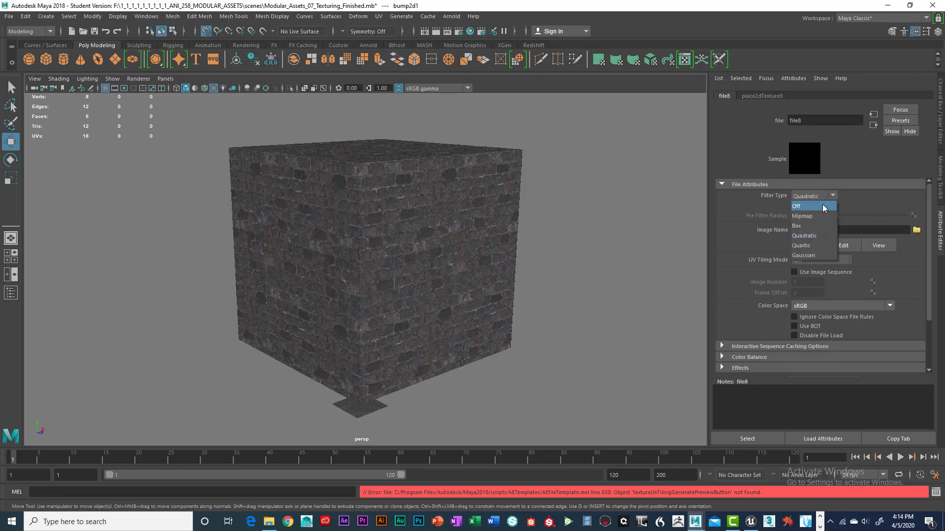
pyautogui.click(823, 204)
pyautogui.click(917, 231)
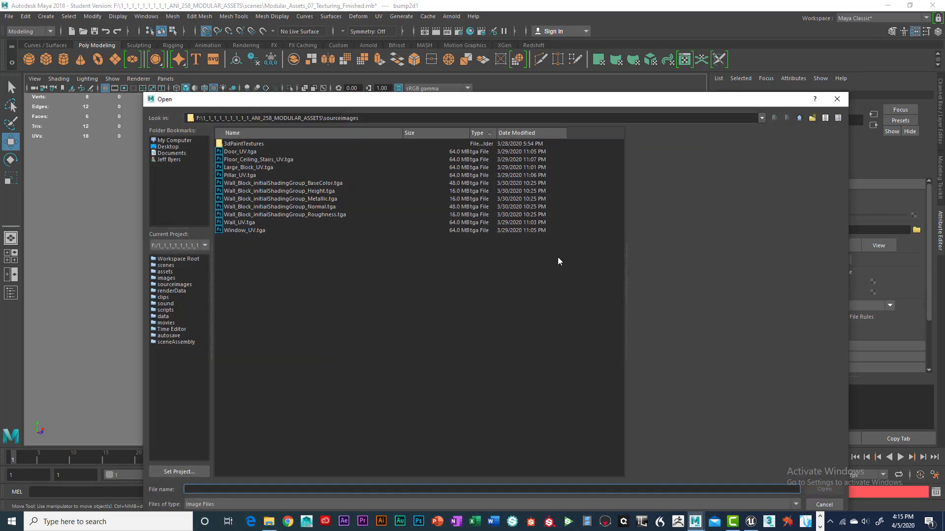
pyautogui.click(325, 208)
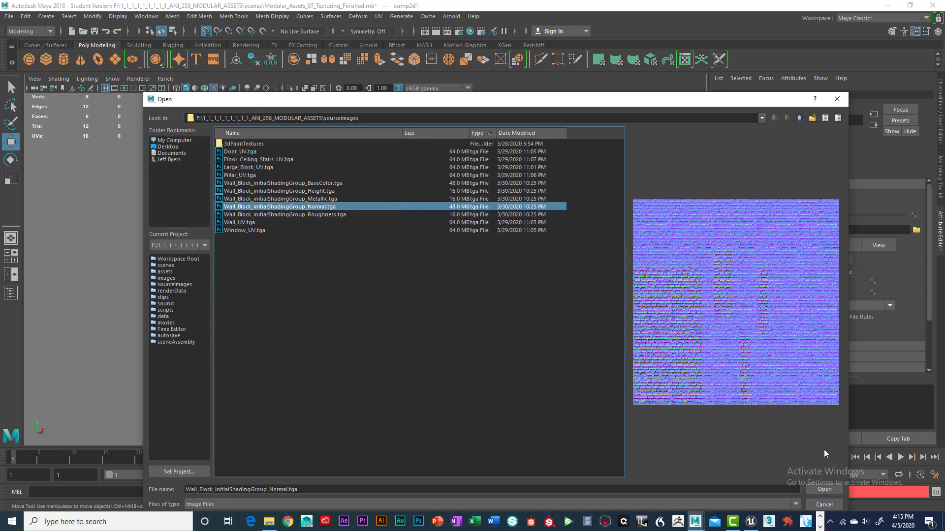
pyautogui.click(823, 489)
pyautogui.click(616, 381)
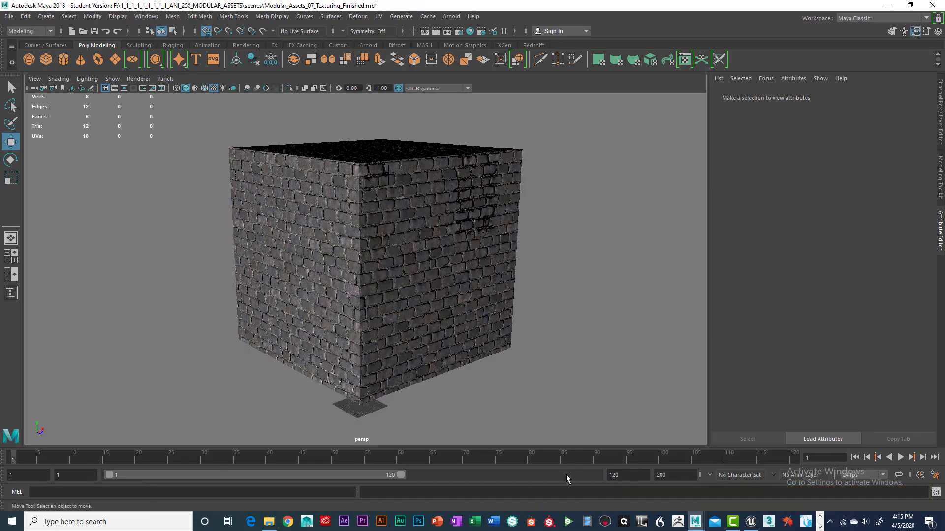
# Step: Reselect the block and connect a new File texture to the material's Specular Color
pyautogui.click(382, 293)
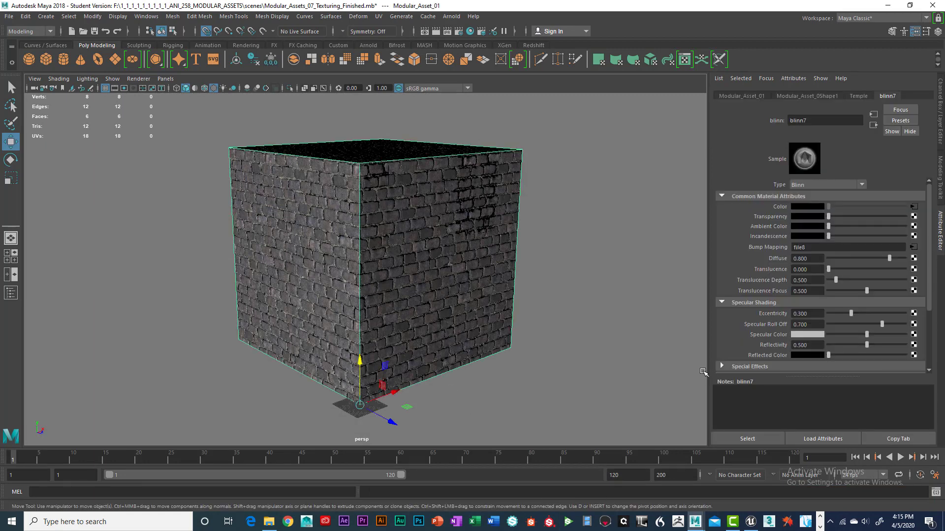
pyautogui.scroll(-3, 846, 277)
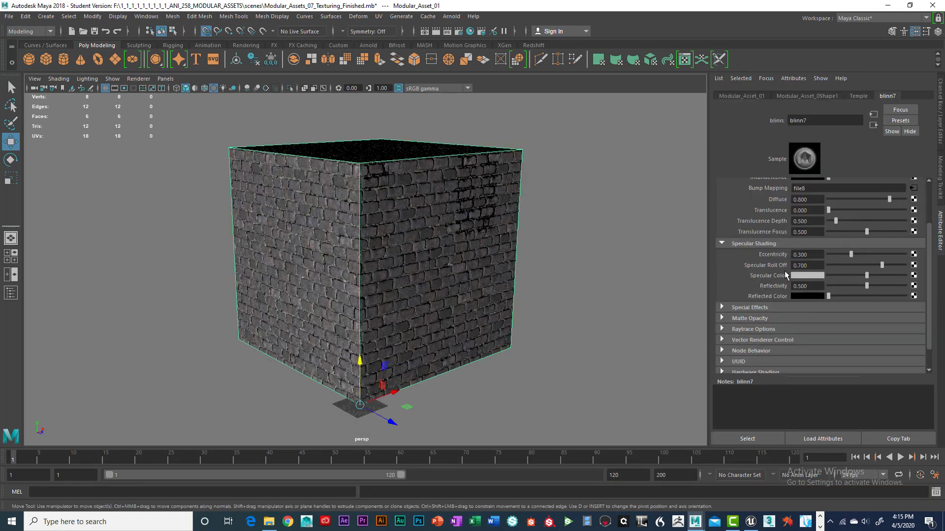
pyautogui.click(913, 275)
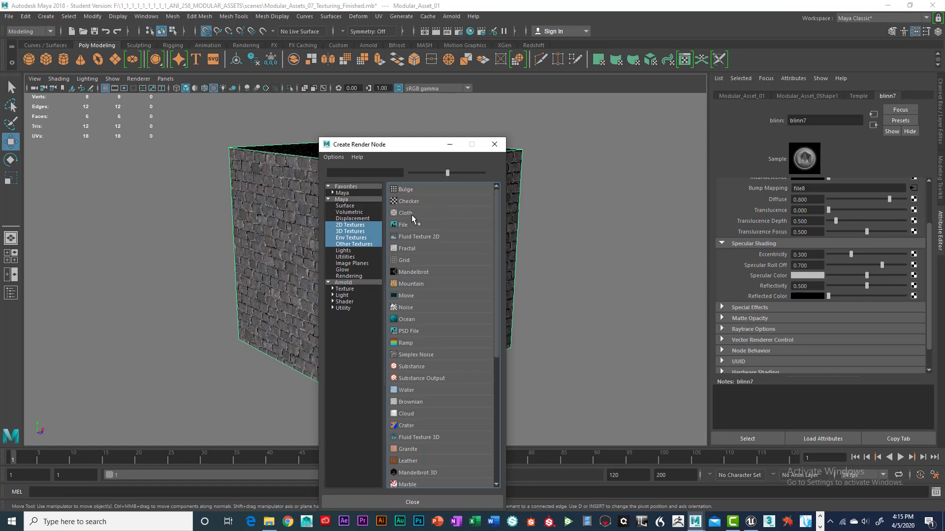
pyautogui.click(421, 228)
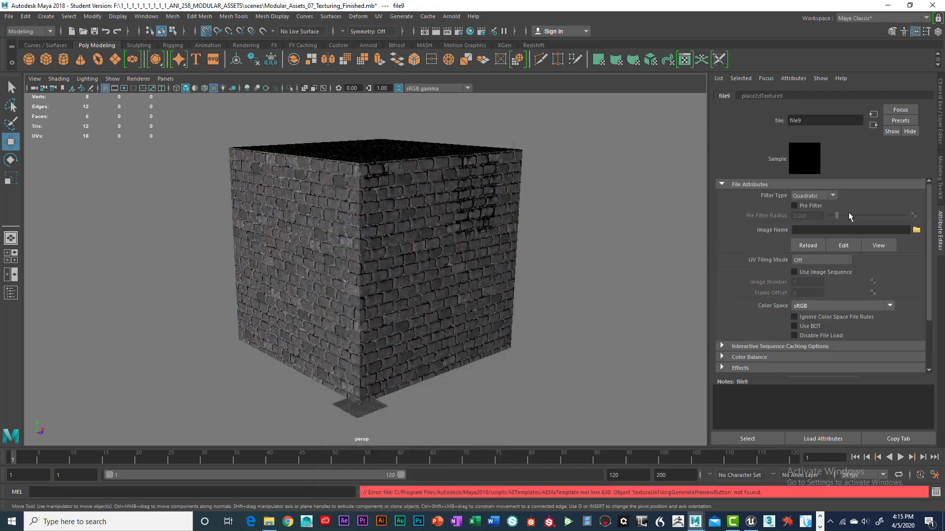
# Step: Set the specular file's filter type to Off and load Wall_Block_initialShadingGroup_Roughness.tga as its image
pyautogui.click(834, 196)
pyautogui.click(811, 209)
pyautogui.click(916, 230)
pyautogui.click(308, 214)
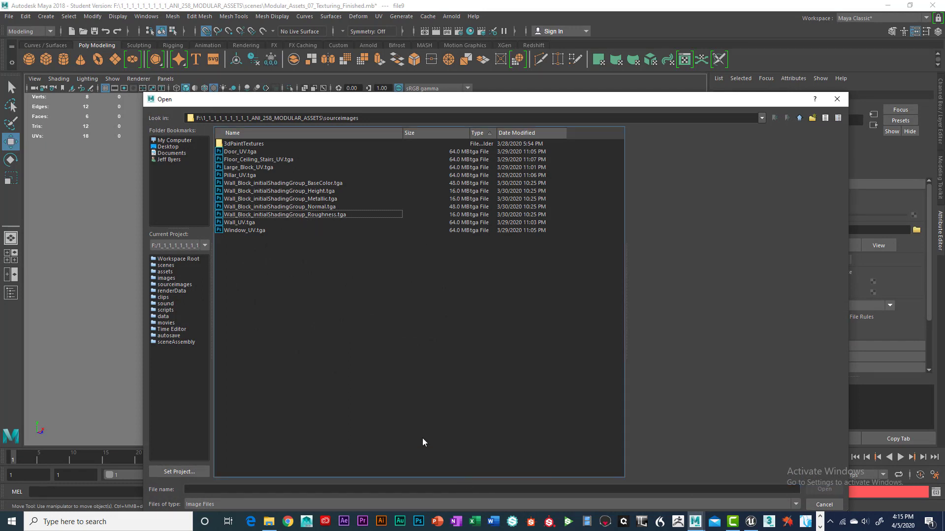
pyautogui.click(347, 214)
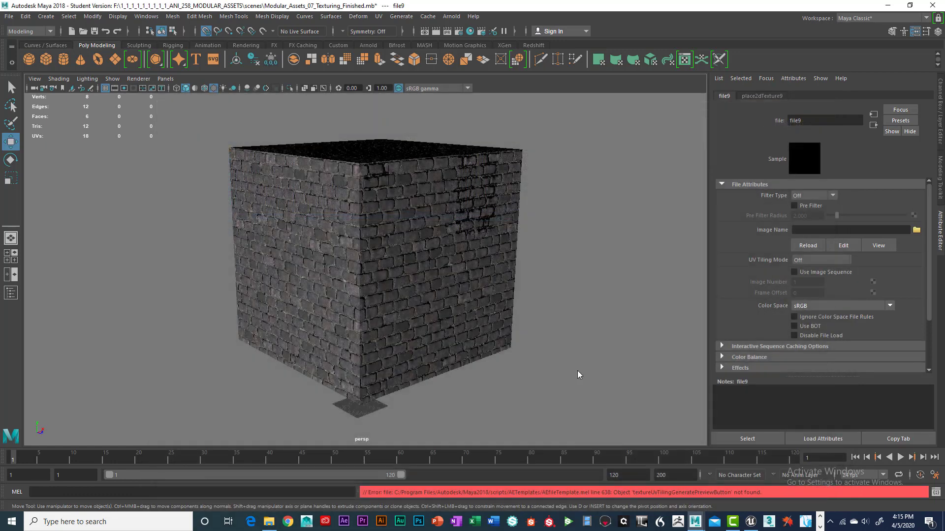
pyautogui.click(823, 488)
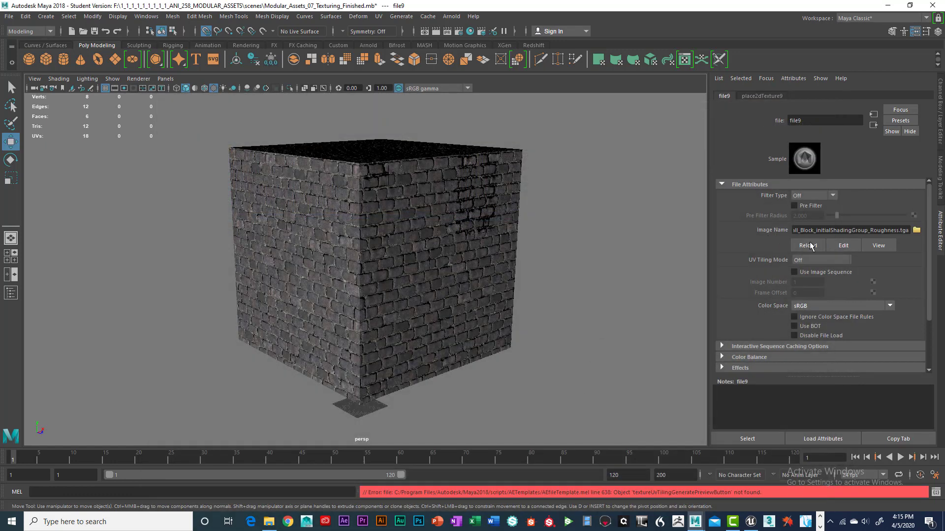
pyautogui.click(626, 334)
pyautogui.click(481, 274)
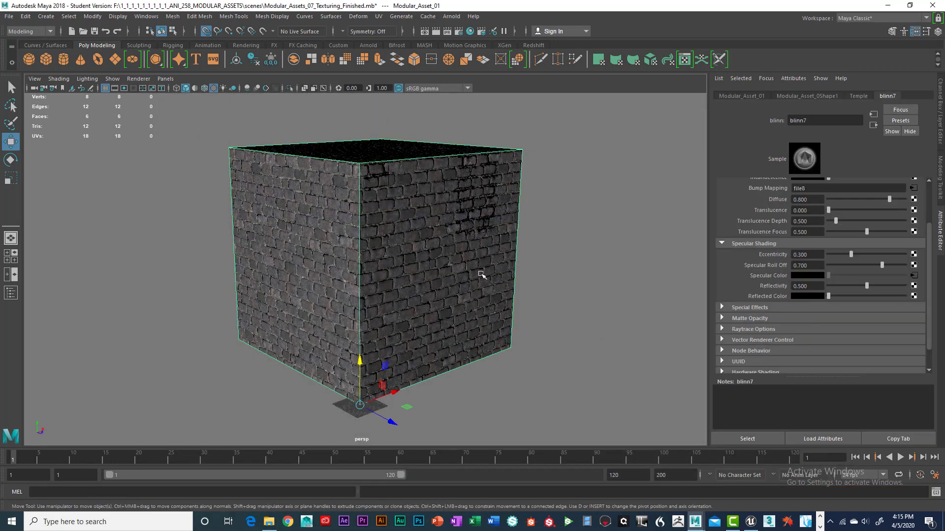
# Step: Freeze transformations on the textured block
pyautogui.scroll(3, 893, 266)
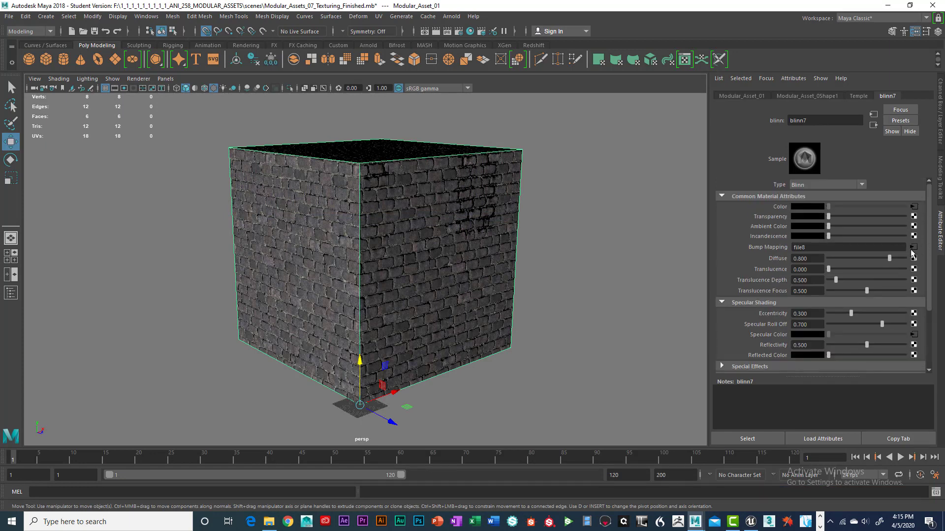
pyautogui.scroll(-2, 913, 251)
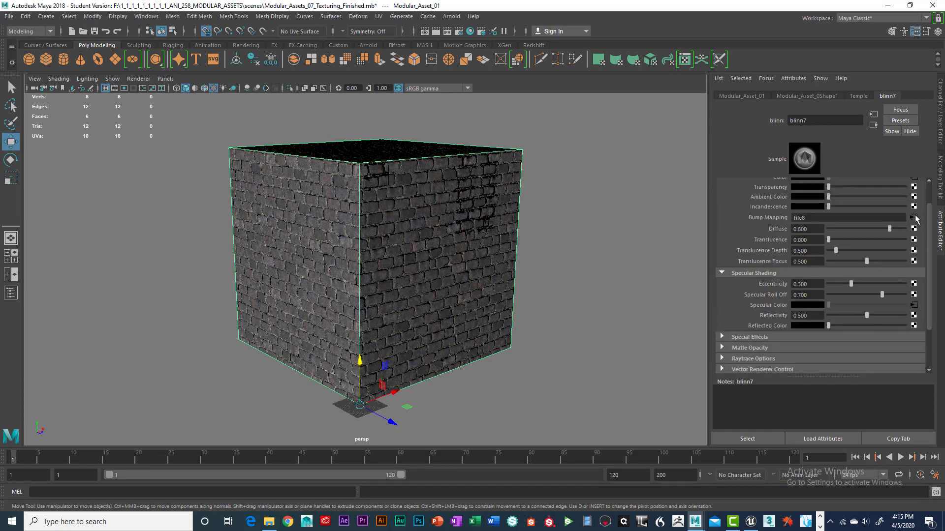
pyautogui.scroll(-2, 914, 219)
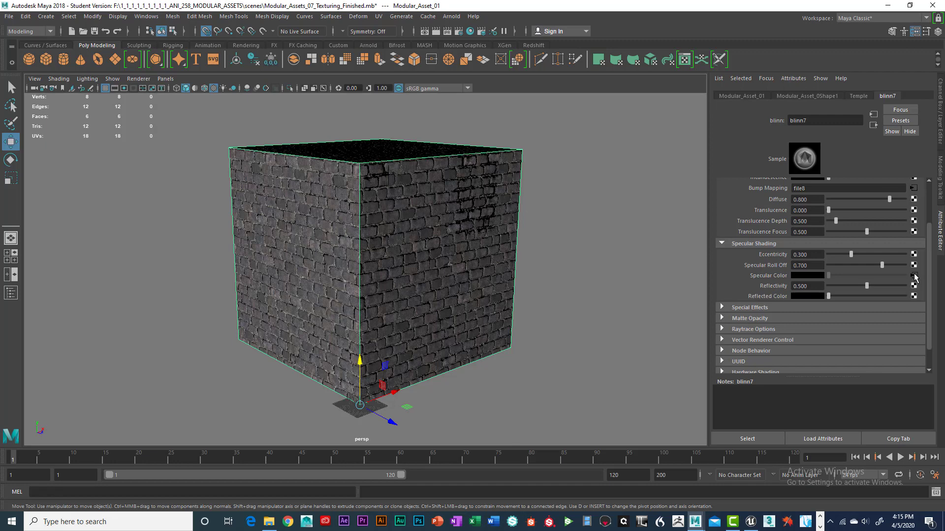
pyautogui.keyDown('alt'); pyautogui.moveTo(509, 261); pyautogui.dragTo(511, 259); pyautogui.keyUp('alt')
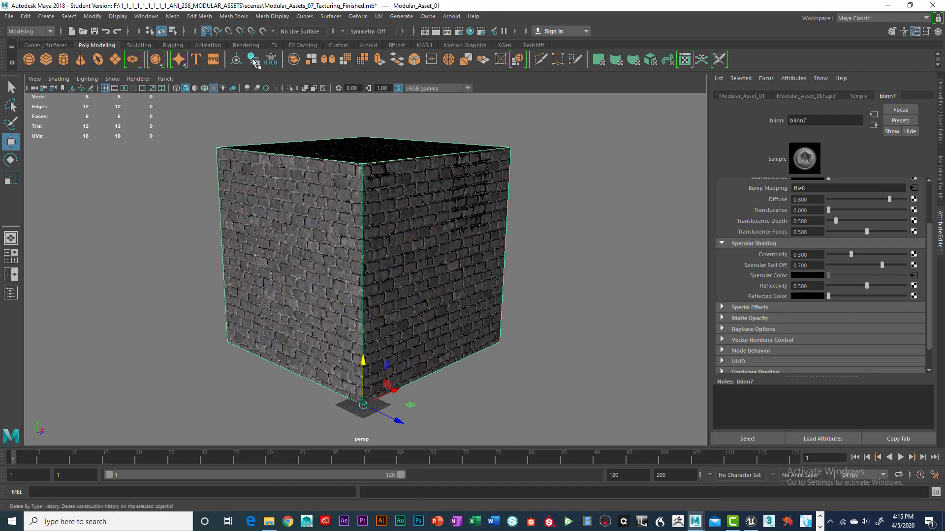
pyautogui.click(271, 59)
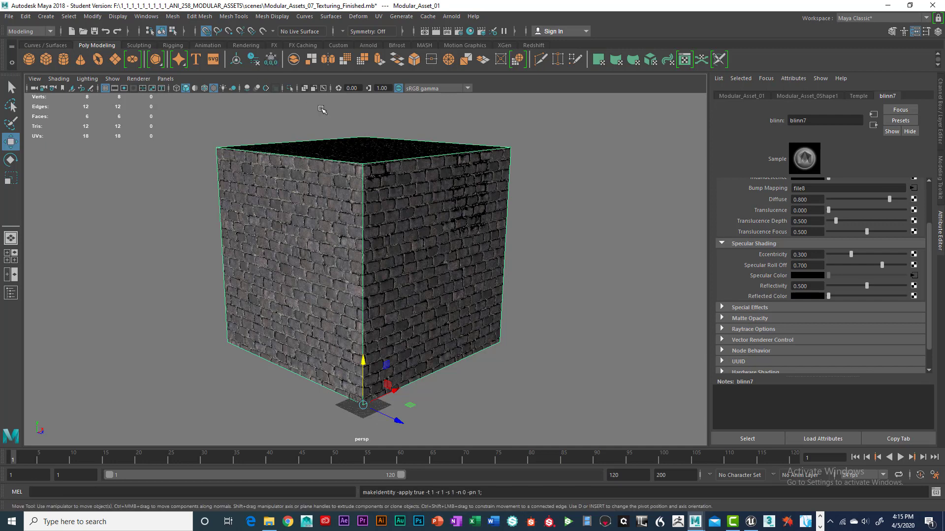
# Step: Review the FBX Export Selection settings for UE4_Large_Block_01.fbx, then close the export dialog
pyautogui.click(8, 16)
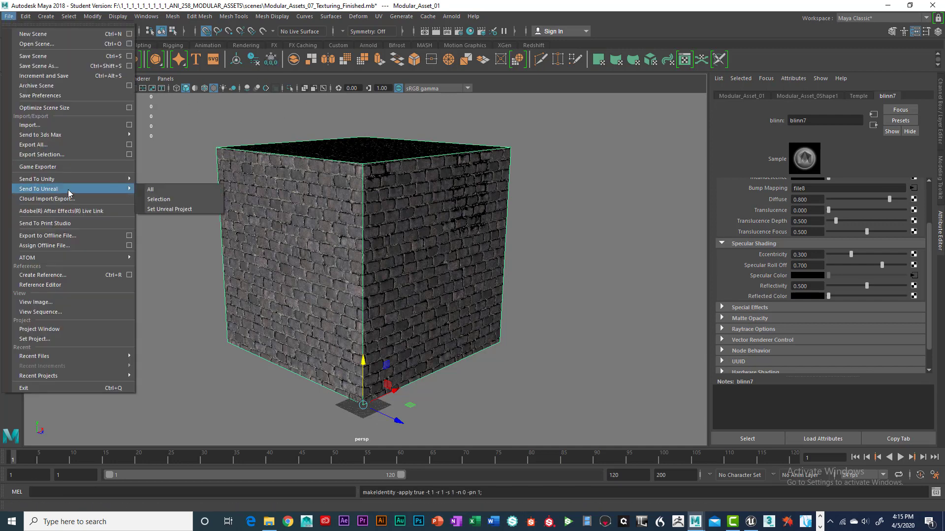
pyautogui.click(128, 156)
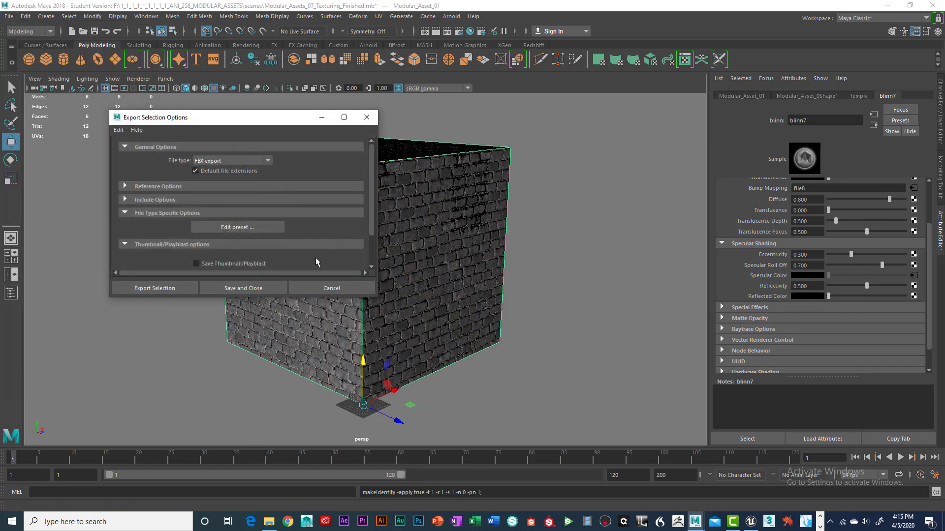
pyautogui.click(269, 160)
pyautogui.click(231, 259)
pyautogui.click(183, 287)
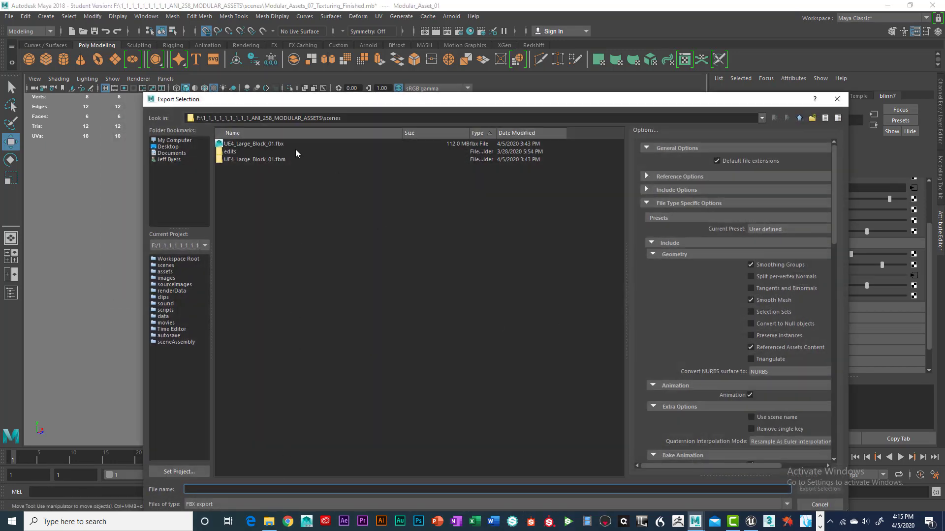
pyautogui.click(230, 144)
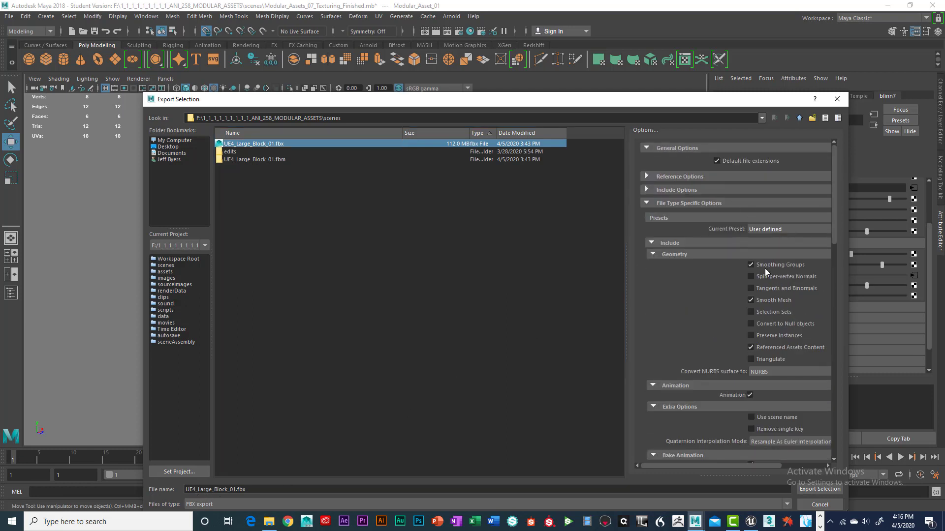
pyautogui.scroll(-5, 806, 272)
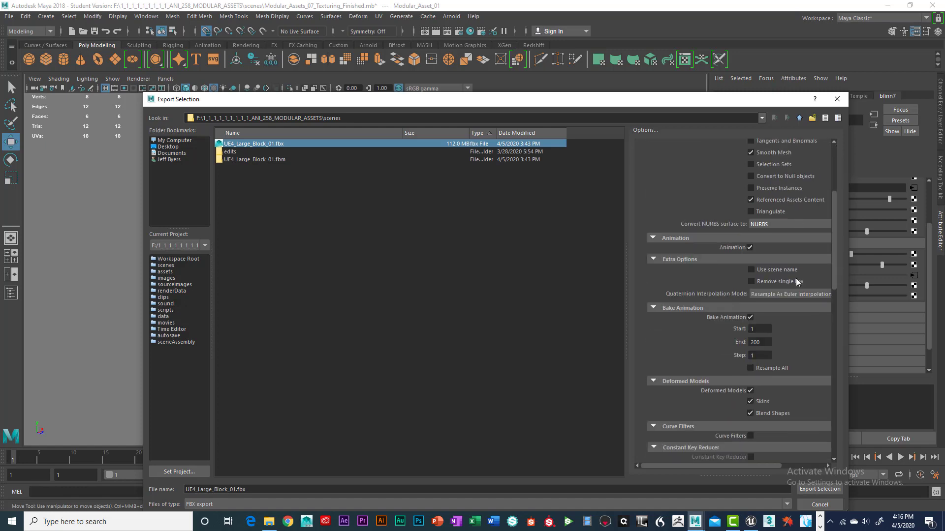
pyautogui.scroll(-15, 798, 282)
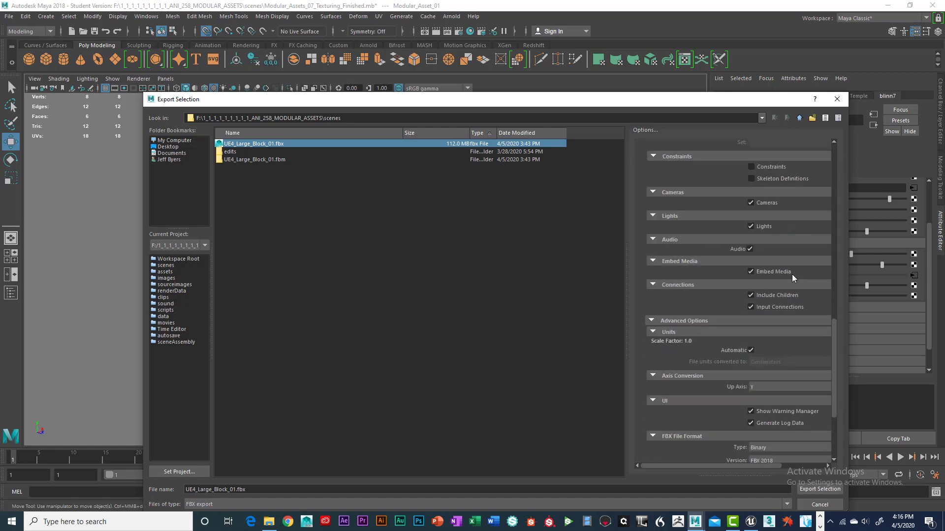
pyautogui.scroll(-3, 778, 330)
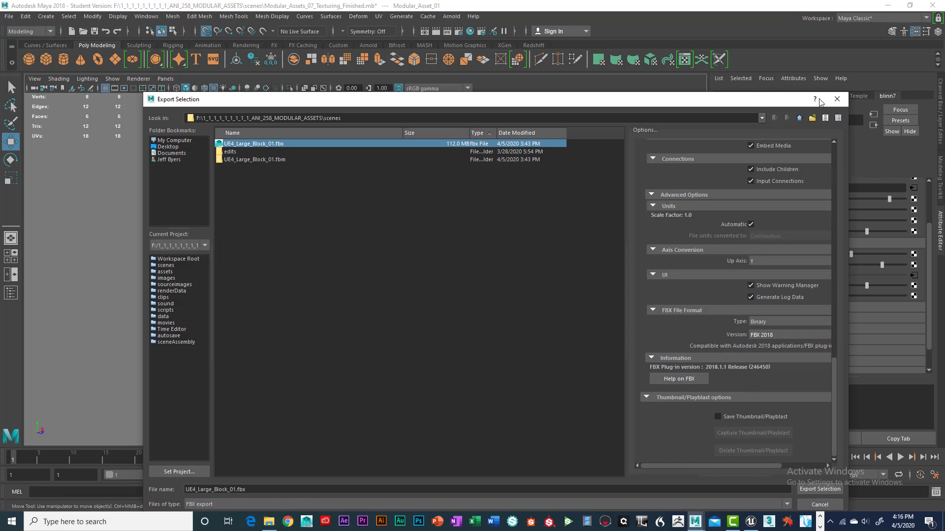
pyautogui.click(836, 98)
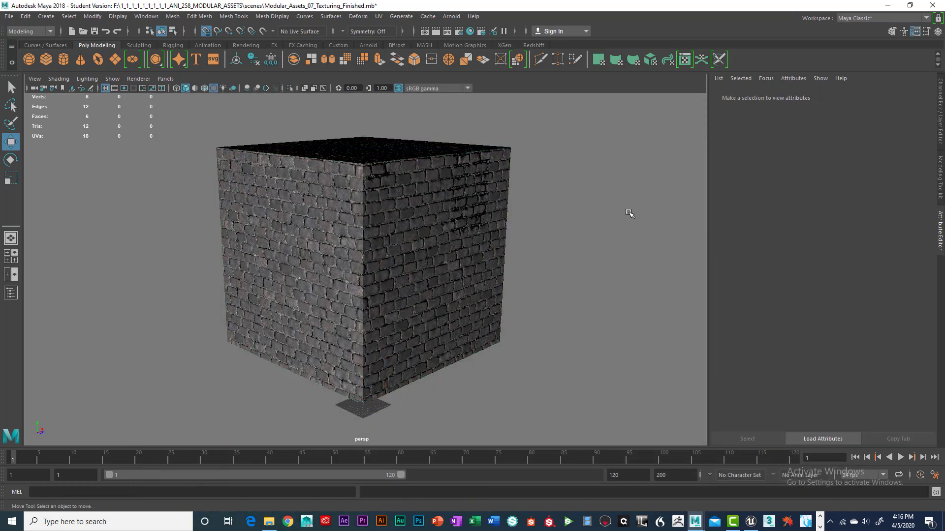
# Step: Switch to Unreal Engine and open the JEFF_TEST_Blocks folder in the Content Browser
pyautogui.click(750, 522)
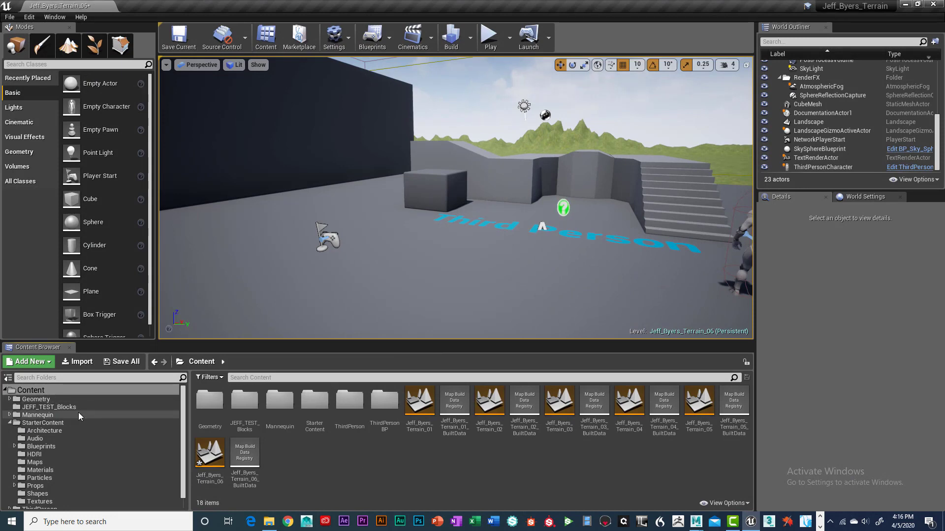
pyautogui.click(28, 390)
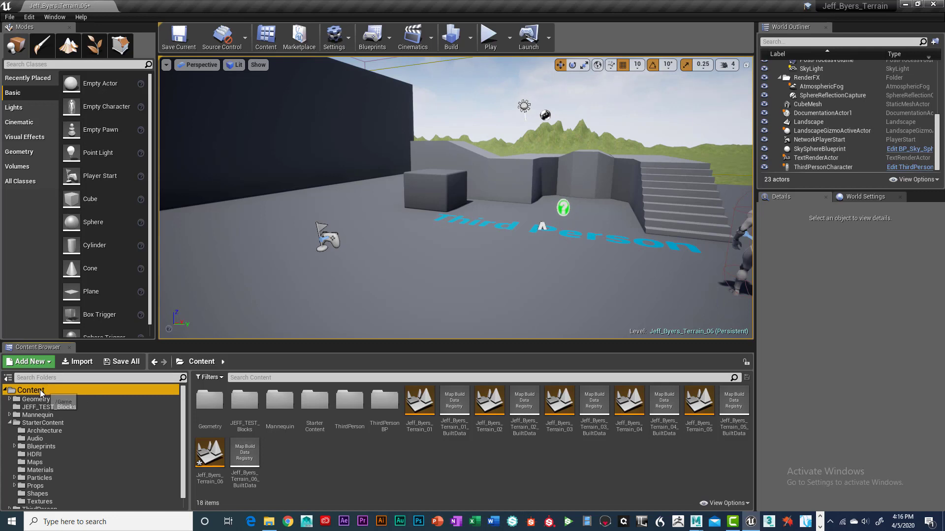
pyautogui.click(375, 467)
pyautogui.rightClick(375, 466)
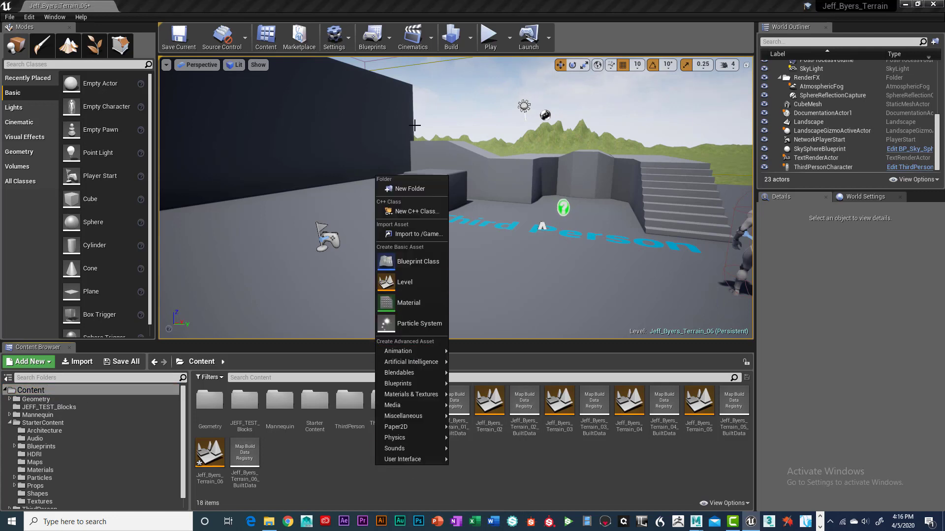
pyautogui.click(578, 465)
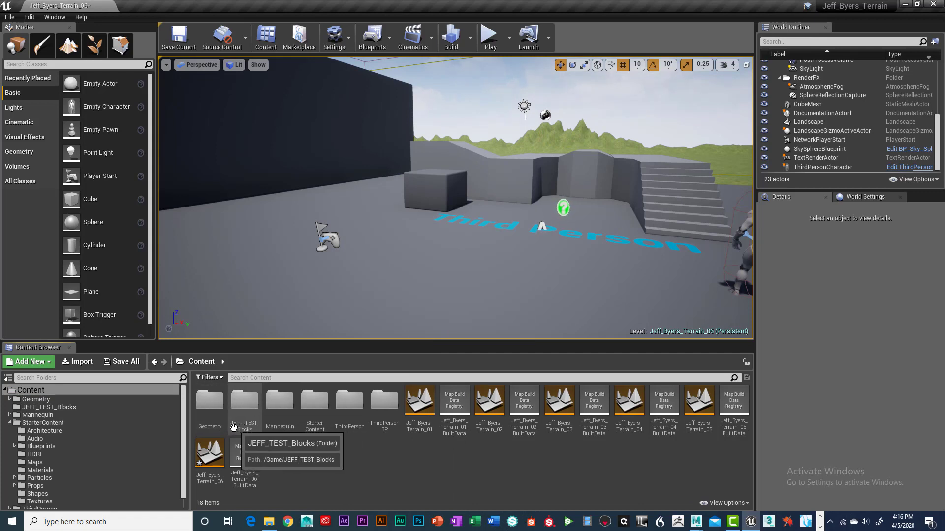
pyautogui.doubleClick(249, 405)
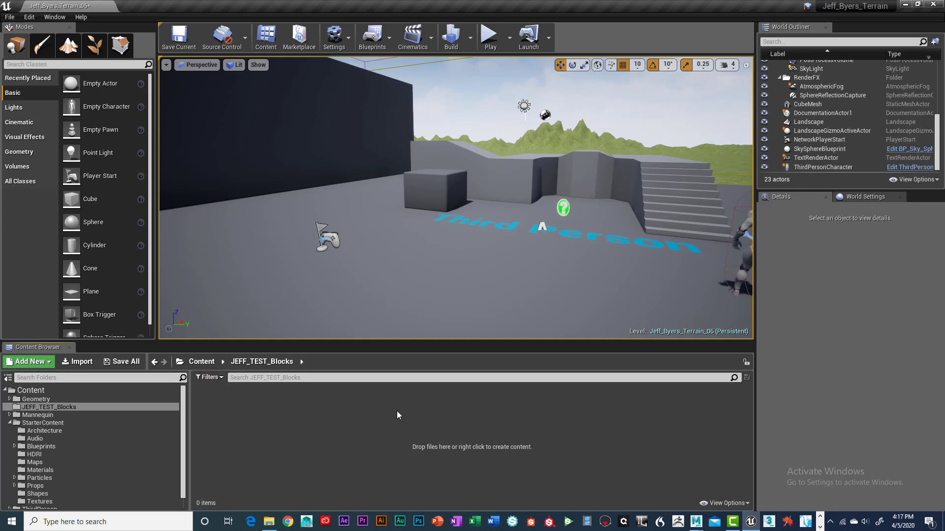
# Step: Import the UE4_Large_Block_01 FBX file into the folder using Import All
pyautogui.click(75, 361)
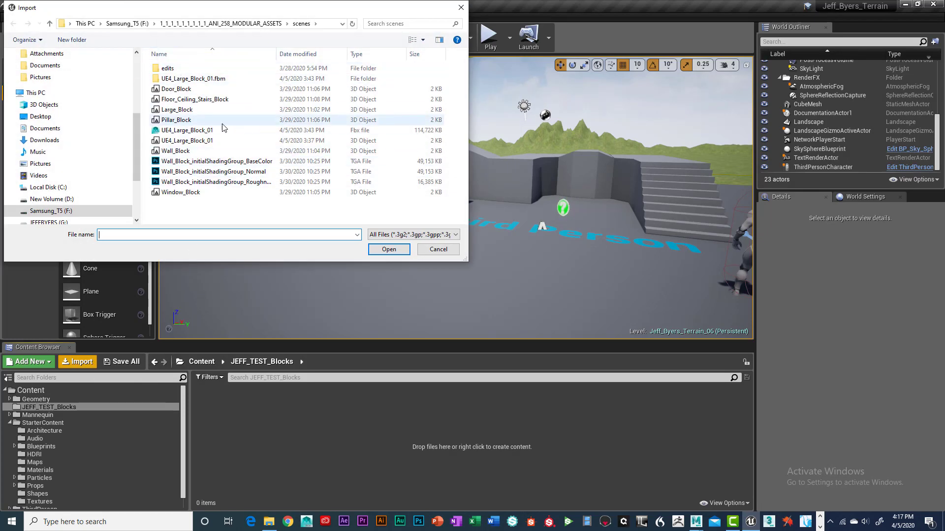
pyautogui.click(183, 131)
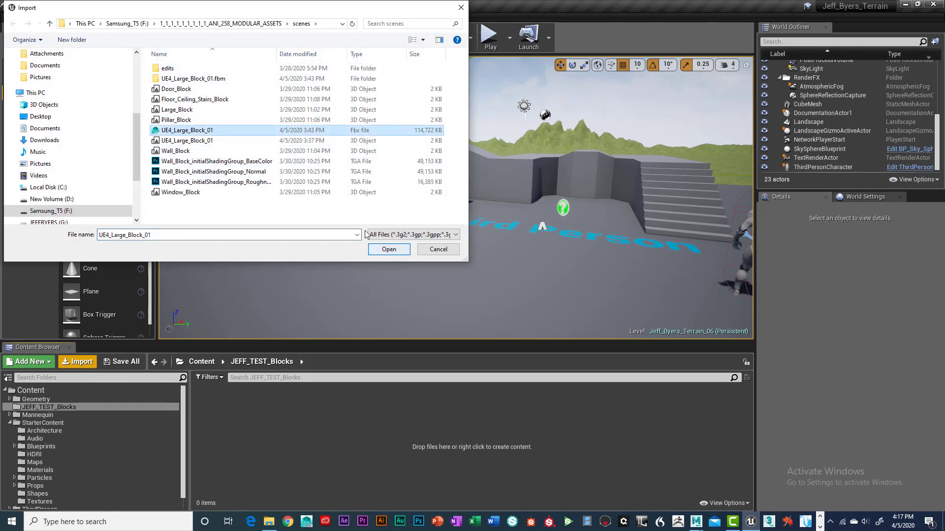
pyautogui.click(389, 250)
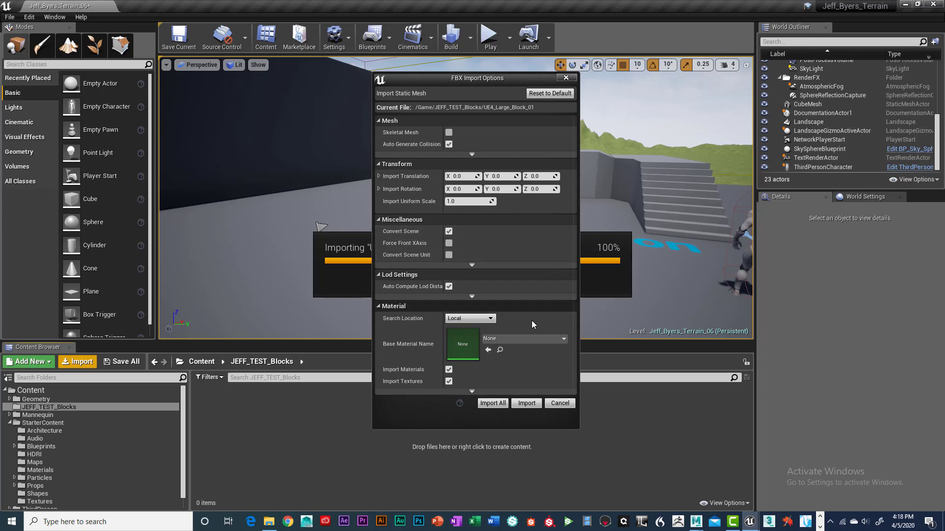
pyautogui.click(495, 404)
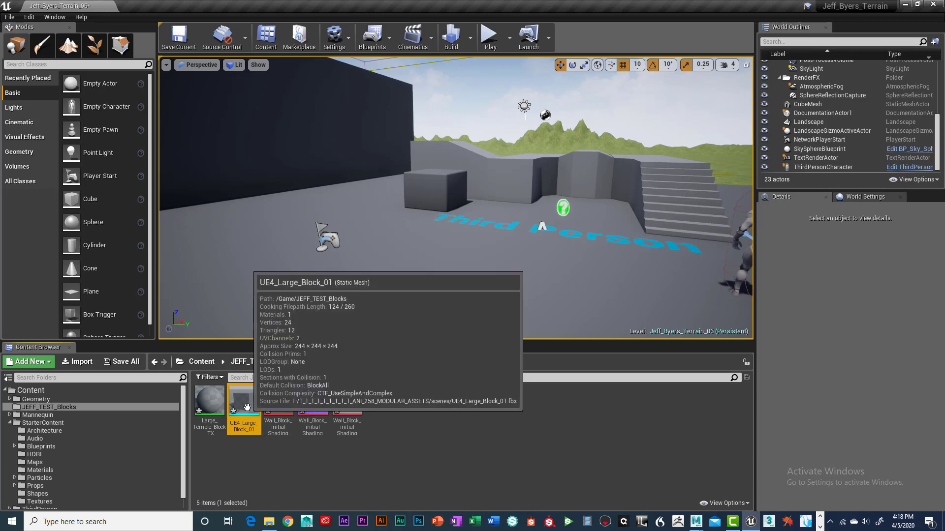
# Step: Open the imported UE4_Large_Block_01 mesh for inspection, then open its Large_Temple_Block_TX material
pyautogui.click(209, 401)
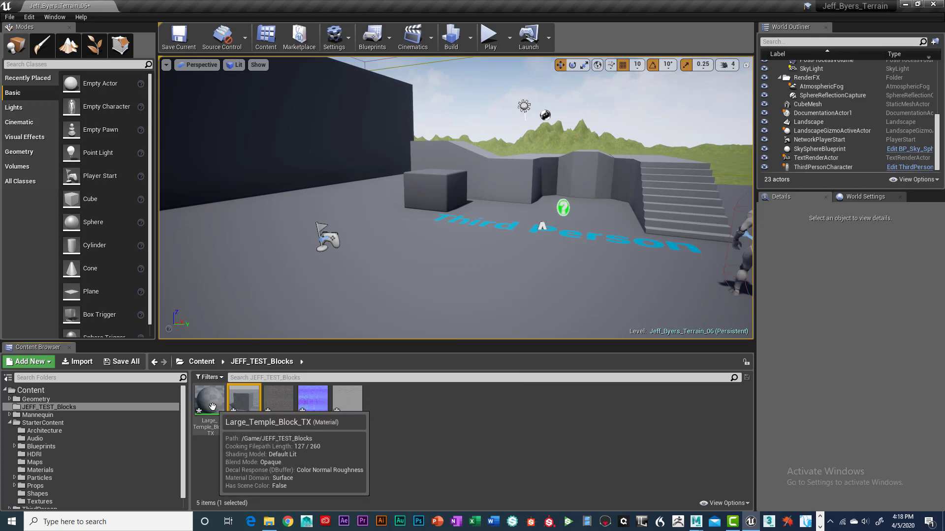
pyautogui.doubleClick(243, 402)
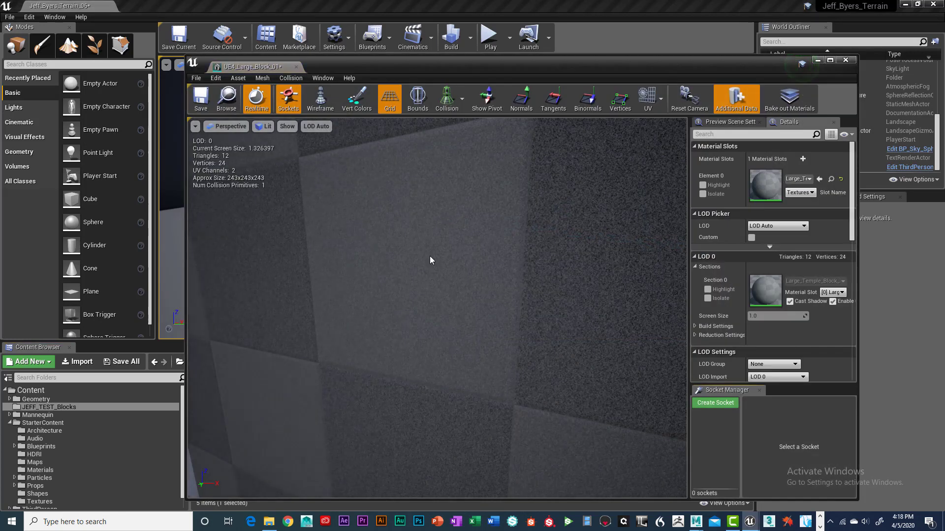
pyautogui.scroll(-5, 433, 251)
pyautogui.scroll(2, 433, 251)
pyautogui.scroll(1, 434, 255)
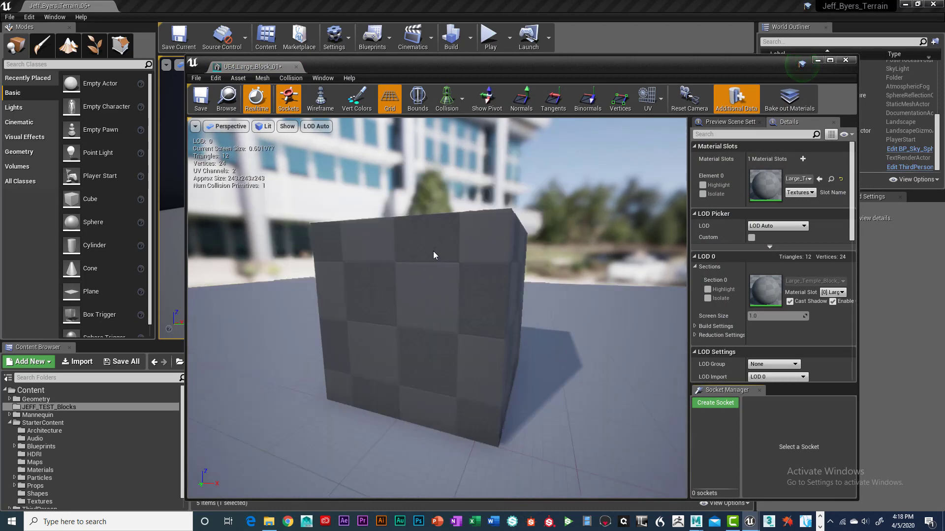
pyautogui.scroll(-1, 433, 255)
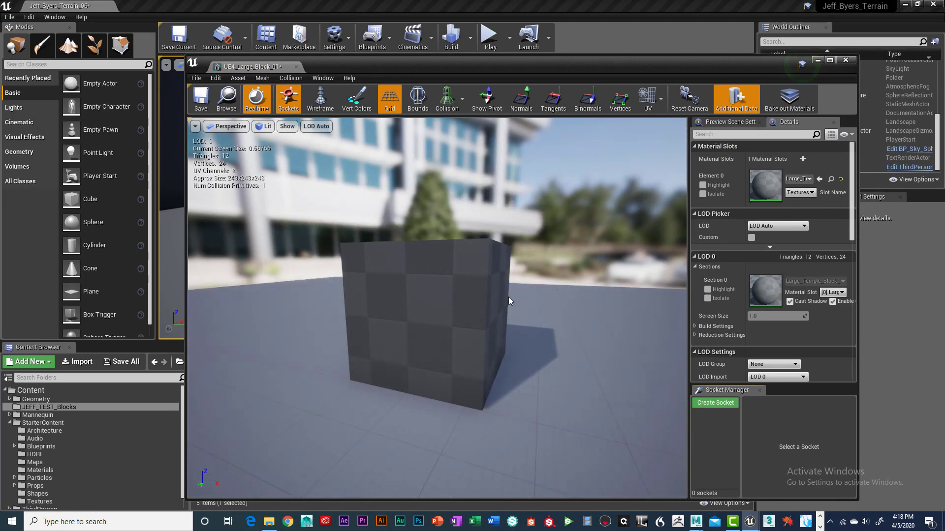
pyautogui.doubleClick(764, 183)
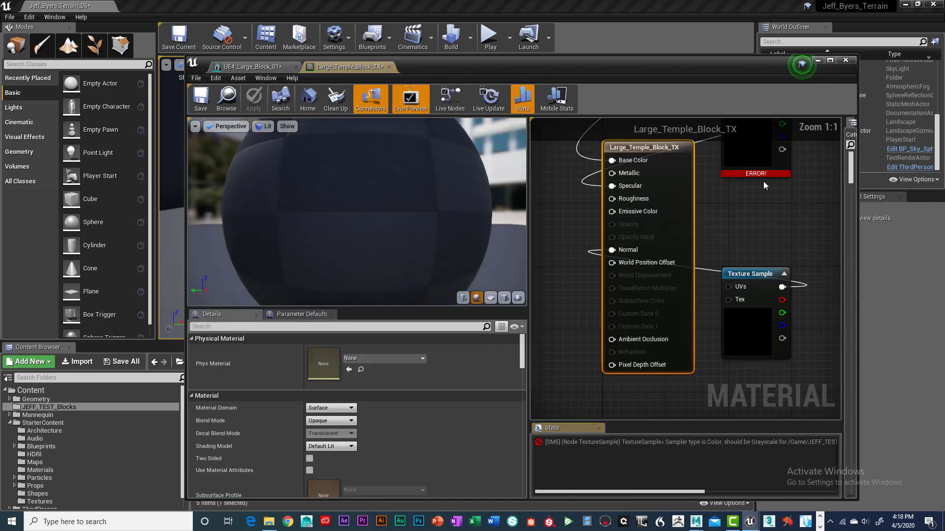
# Step: Delete the three existing texture sample nodes from the Large_Temple_Block_TX material graph
pyautogui.scroll(-6, 761, 177)
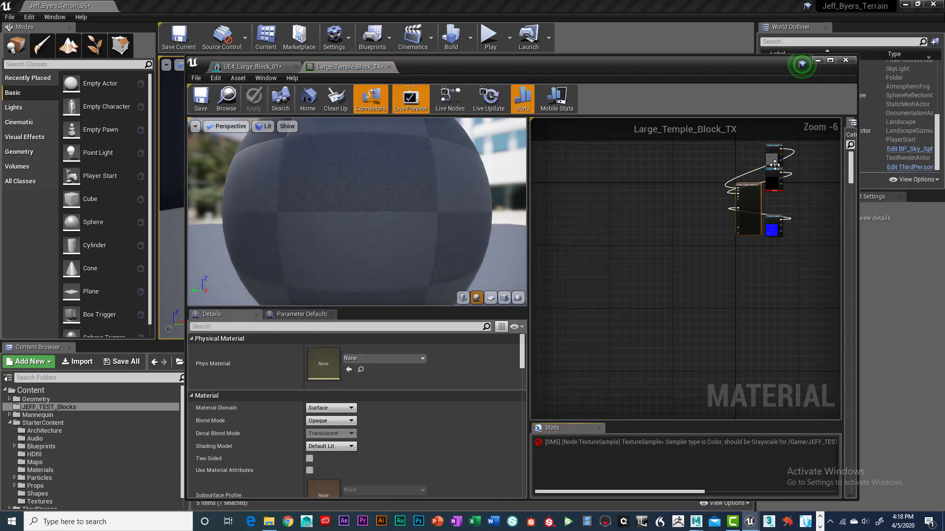
pyautogui.moveTo(775, 165); pyautogui.dragTo(657, 199)
pyautogui.moveTo(775, 187); pyautogui.dragTo(658, 228)
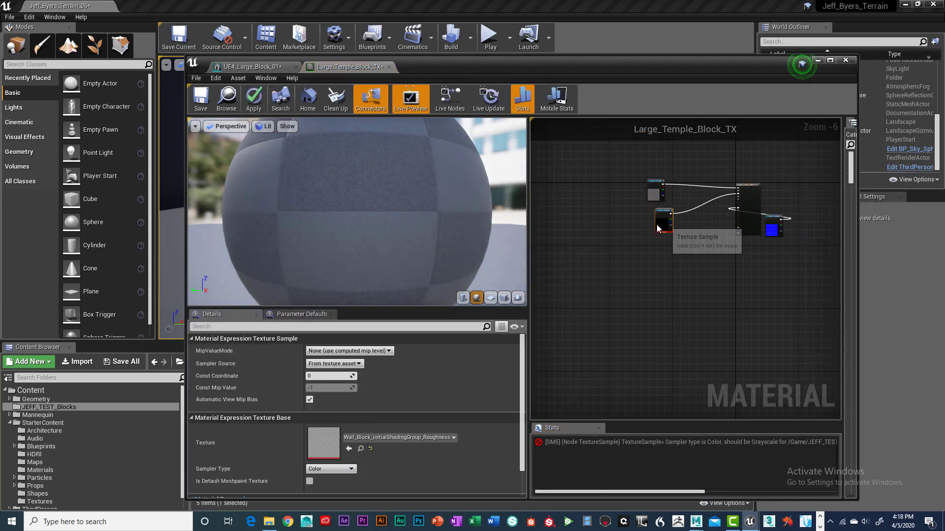
pyautogui.moveTo(771, 230); pyautogui.dragTo(657, 268)
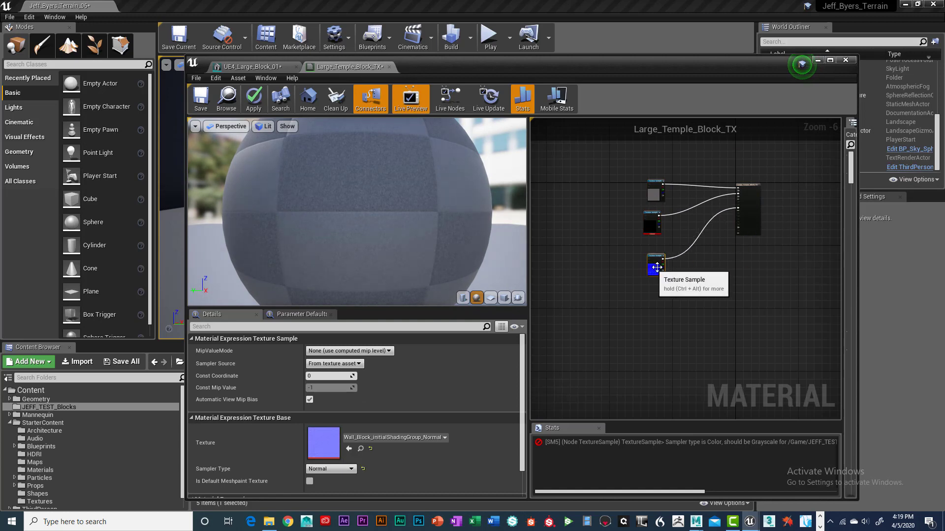
pyautogui.scroll(2, 687, 265)
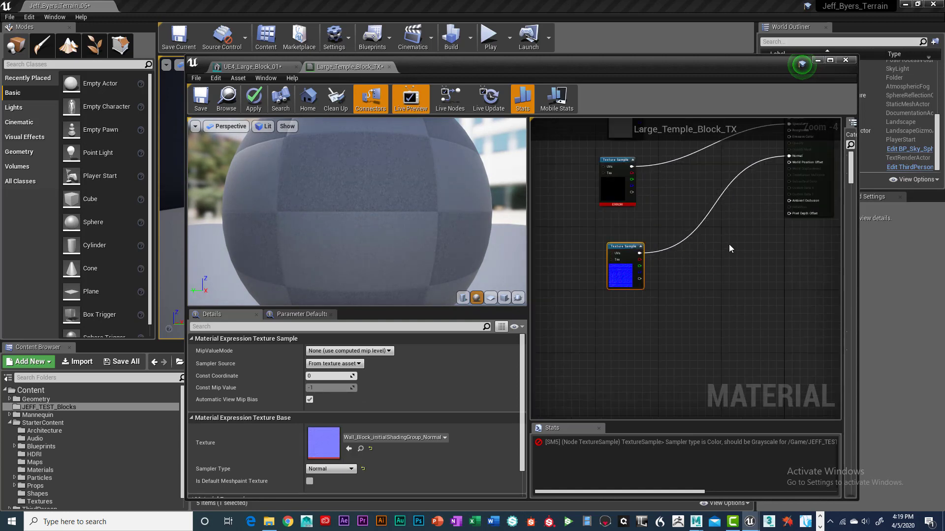
pyautogui.moveTo(471, 64); pyautogui.dragTo(528, 108)
pyautogui.scroll(-3, 715, 233)
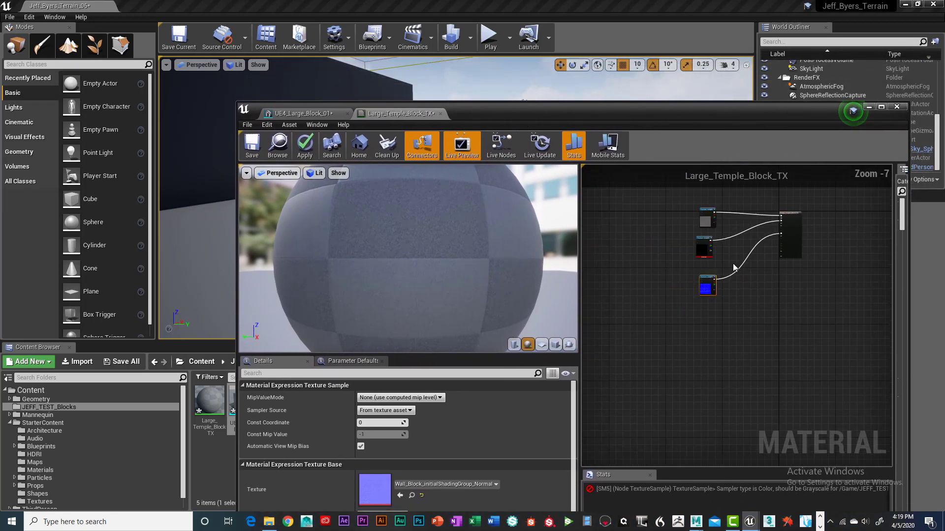
pyautogui.click(704, 219)
pyautogui.press('Delete')
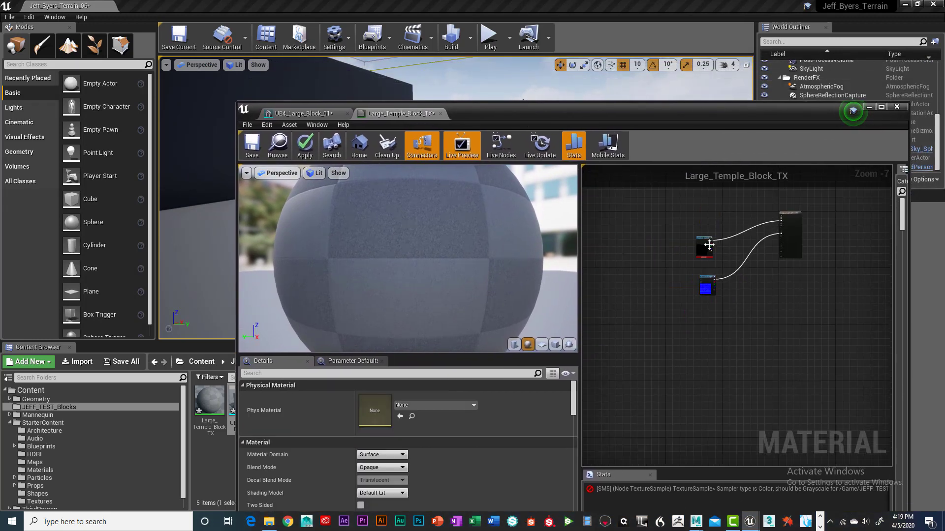
pyautogui.click(703, 251)
pyautogui.press('Delete')
pyautogui.click(705, 288)
pyautogui.press('Delete')
# Step: Add the Wall_Block BaseColor, Normal and Roughness textures to the material graph as texture samples
pyautogui.moveTo(466, 112); pyautogui.dragTo(605, 60)
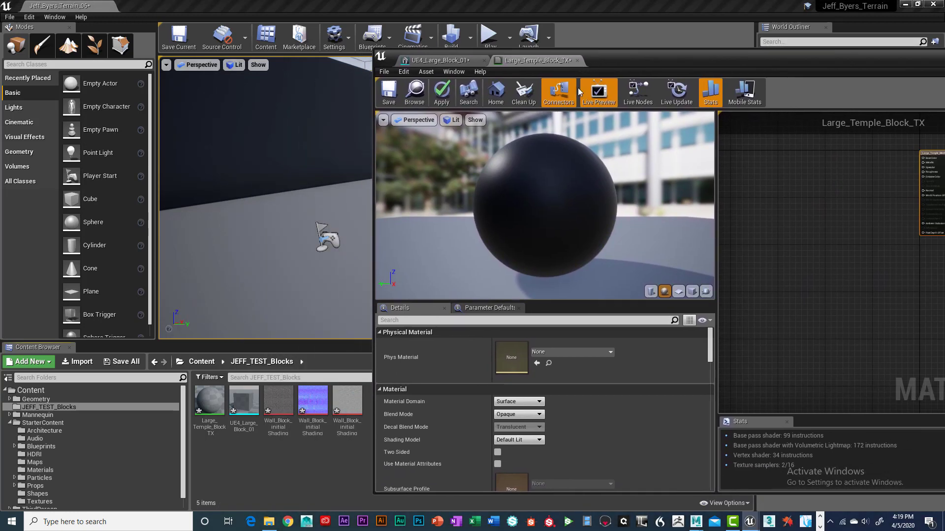
pyautogui.moveTo(278, 401); pyautogui.dragTo(747, 216)
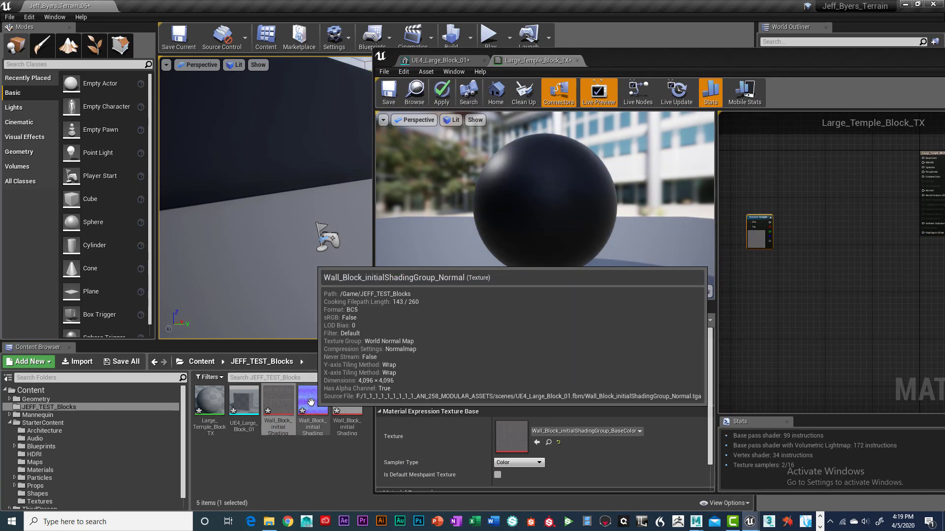
pyautogui.moveTo(313, 397); pyautogui.dragTo(842, 238)
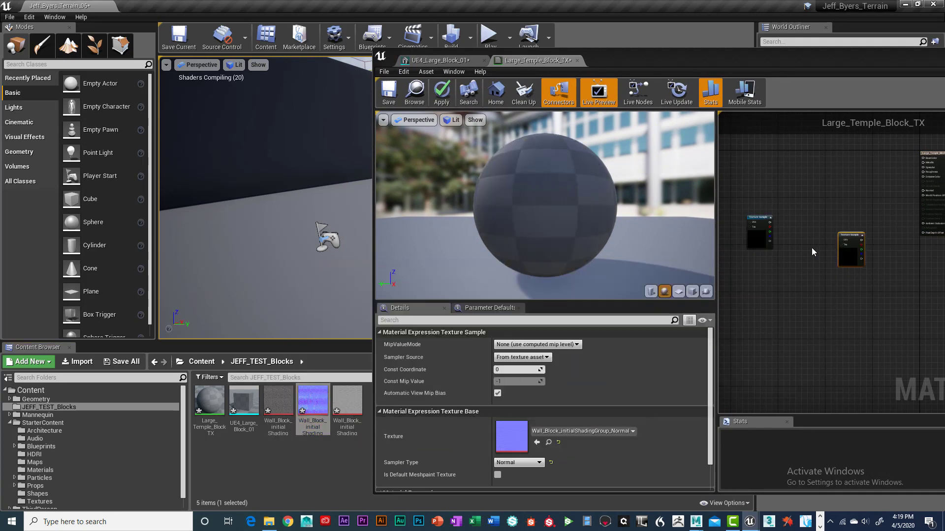
pyautogui.moveTo(351, 412); pyautogui.dragTo(817, 320)
# Step: Connect the normal texture sample's output to the material's Normal input
pyautogui.moveTo(831, 64); pyautogui.dragTo(621, 114)
pyautogui.scroll(2, 678, 230)
pyautogui.moveTo(605, 343); pyautogui.dragTo(751, 253)
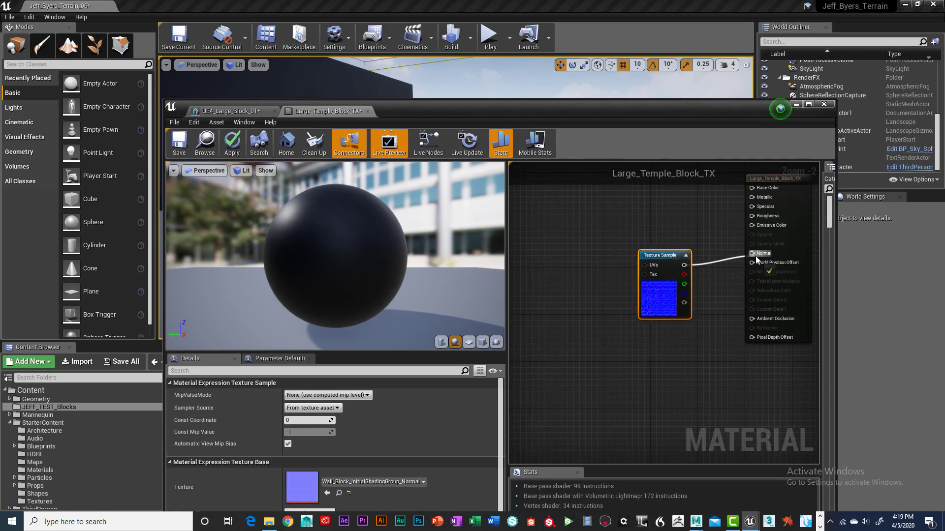
# Step: Connect the base color texture sample's output to the material's Base Color input
pyautogui.scroll(-3, 657, 328)
pyautogui.moveTo(540, 325); pyautogui.dragTo(650, 261)
pyautogui.scroll(3, 684, 266)
pyautogui.scroll(2, 683, 266)
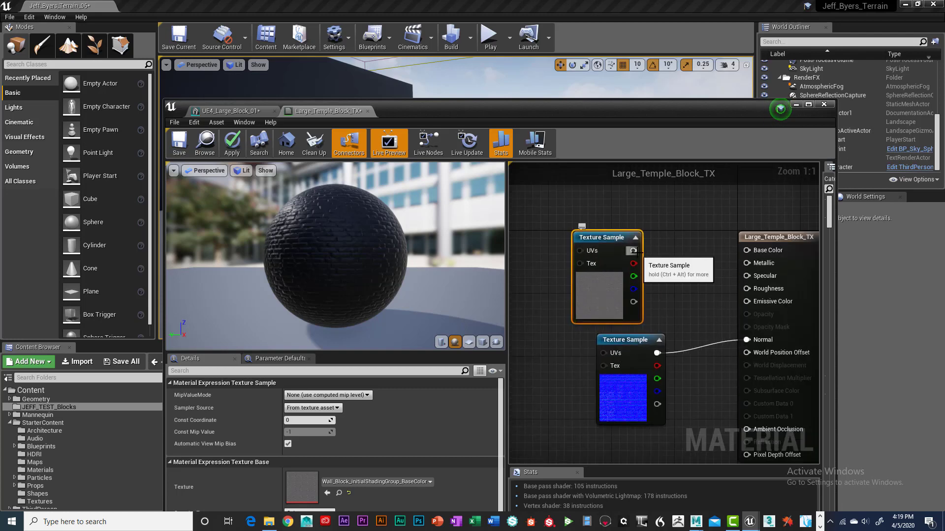
pyautogui.moveTo(633, 251); pyautogui.dragTo(747, 251)
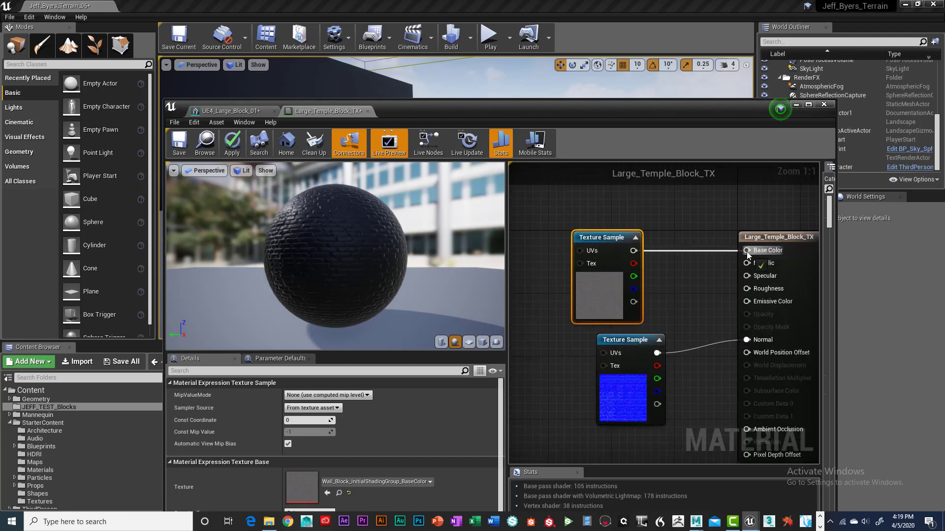
# Step: Connect the roughness texture sample's output to the material's Specular input
pyautogui.scroll(-5, 656, 388)
pyautogui.moveTo(605, 402); pyautogui.dragTo(592, 358)
pyautogui.moveTo(614, 403); pyautogui.dragTo(630, 429, button='right')
pyautogui.click(558, 393)
pyautogui.scroll(6, 653, 330)
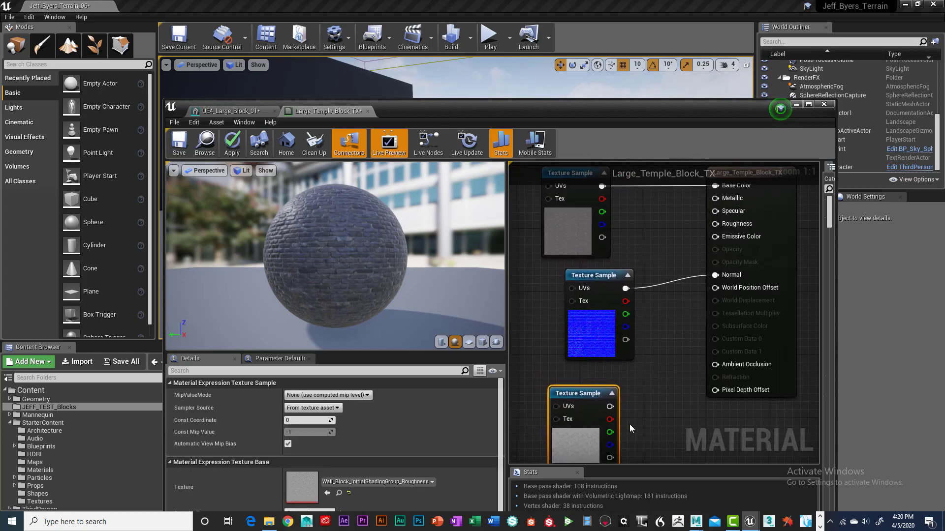
pyautogui.moveTo(683, 314); pyautogui.dragTo(717, 210)
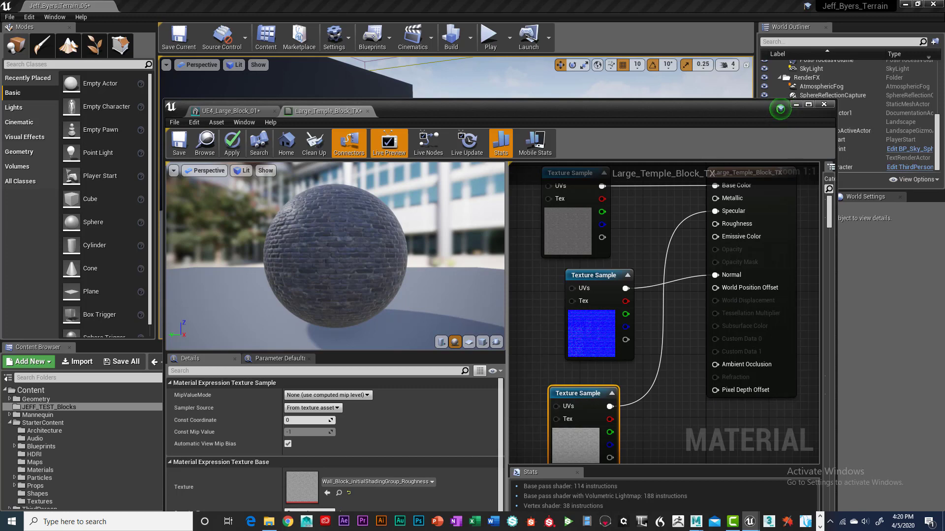
# Step: Inspect the textured preview sphere, then save the Large_Temple_Block_TX material and close the material editor
pyautogui.moveTo(399, 303)
pyautogui.mouseDown()
pyautogui.moveTo(339, 301)
pyautogui.moveTo(400, 302)
pyautogui.mouseUp()
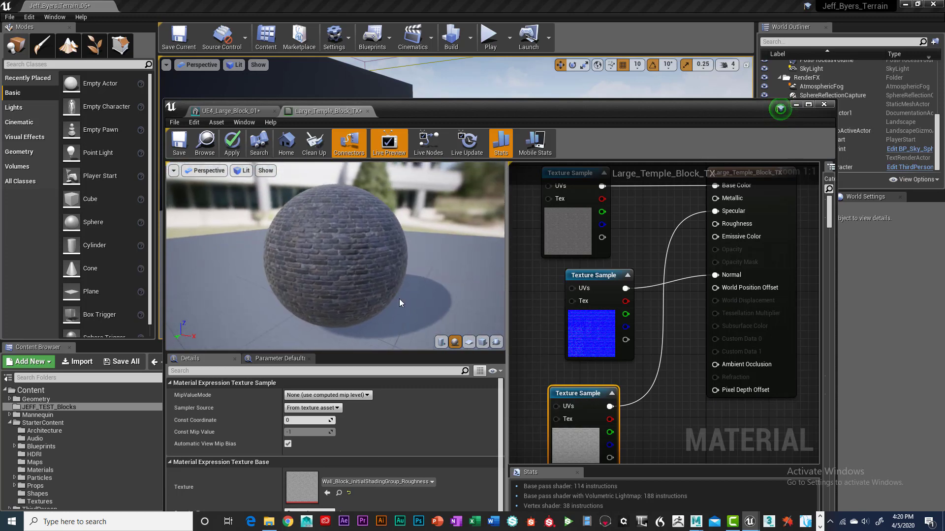
pyautogui.scroll(5, 399, 302)
pyautogui.scroll(-4, 399, 302)
pyautogui.scroll(7, 399, 302)
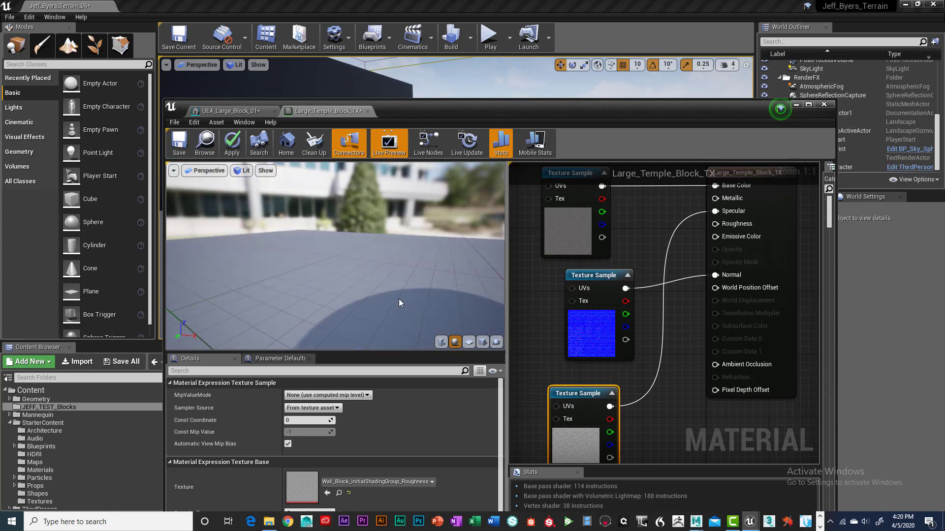
pyautogui.scroll(-4, 399, 299)
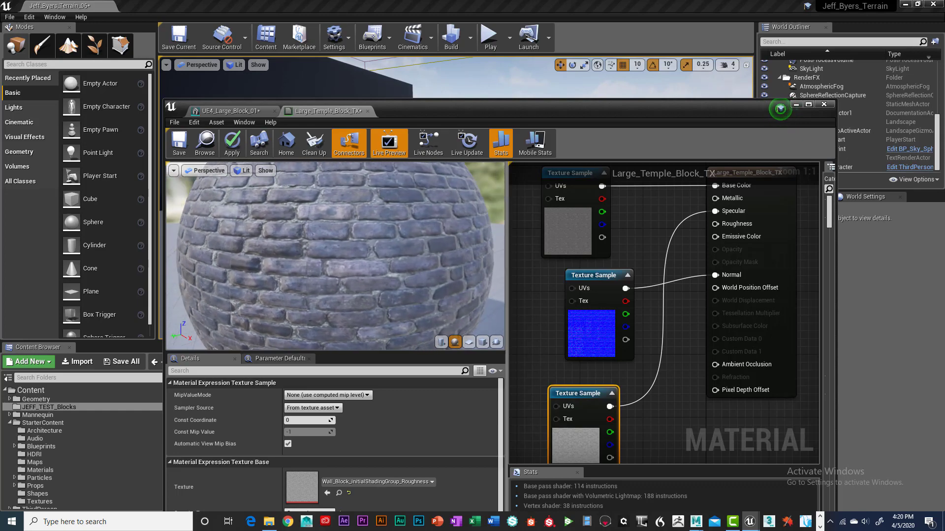
pyautogui.moveTo(399, 300)
pyautogui.mouseDown()
pyautogui.moveTo(465, 299)
pyautogui.moveTo(414, 290)
pyautogui.mouseUp()
pyautogui.scroll(-5, 414, 290)
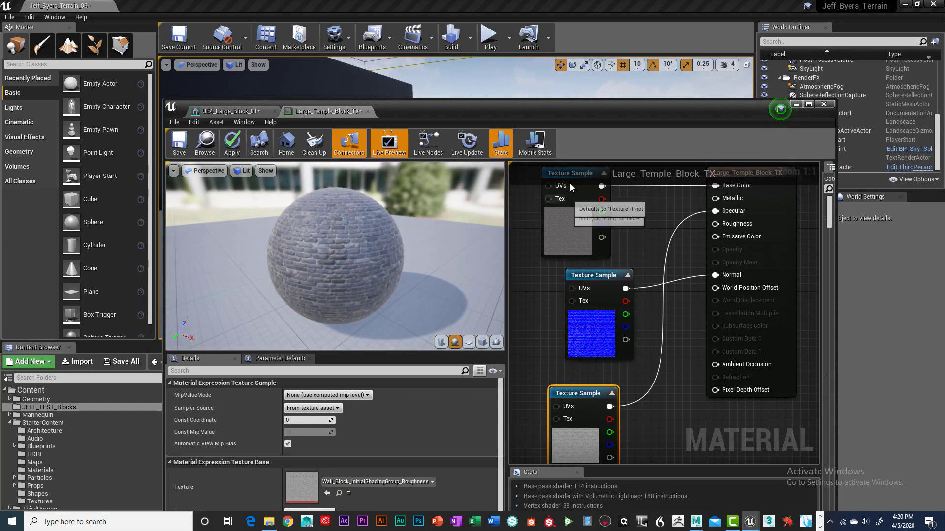
pyautogui.click(179, 142)
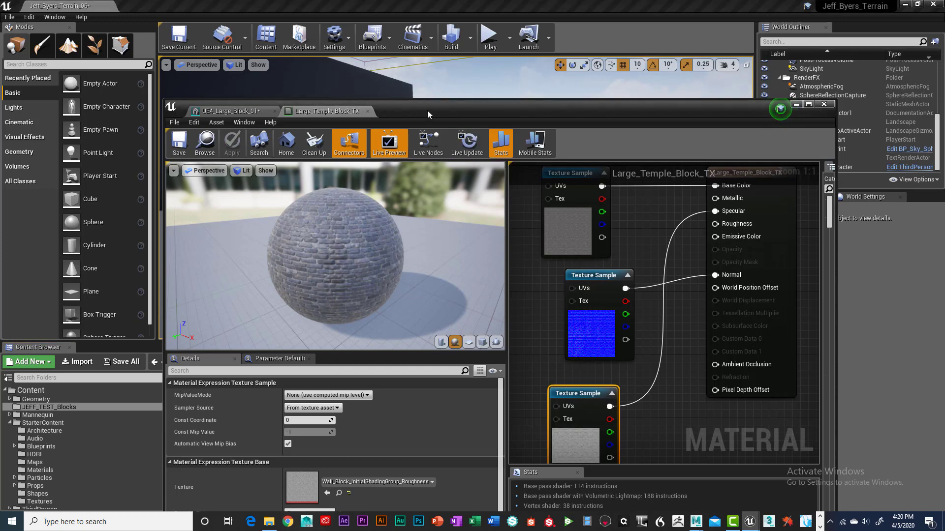
pyautogui.click(823, 104)
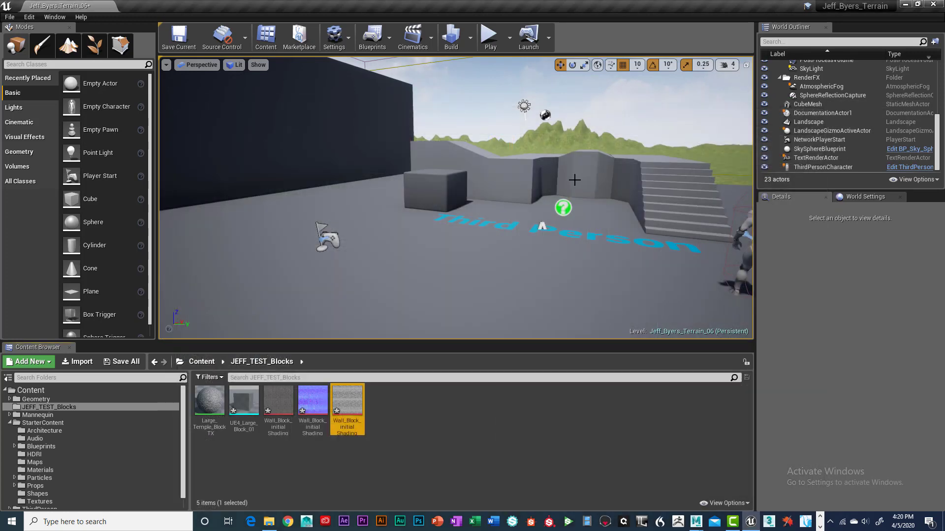
# Step: Place the UE4_Large_Block_01 mesh in the level and move it beside the character to Y 310
pyautogui.moveTo(243, 401); pyautogui.dragTo(455, 269)
pyautogui.scroll(-3, 499, 292)
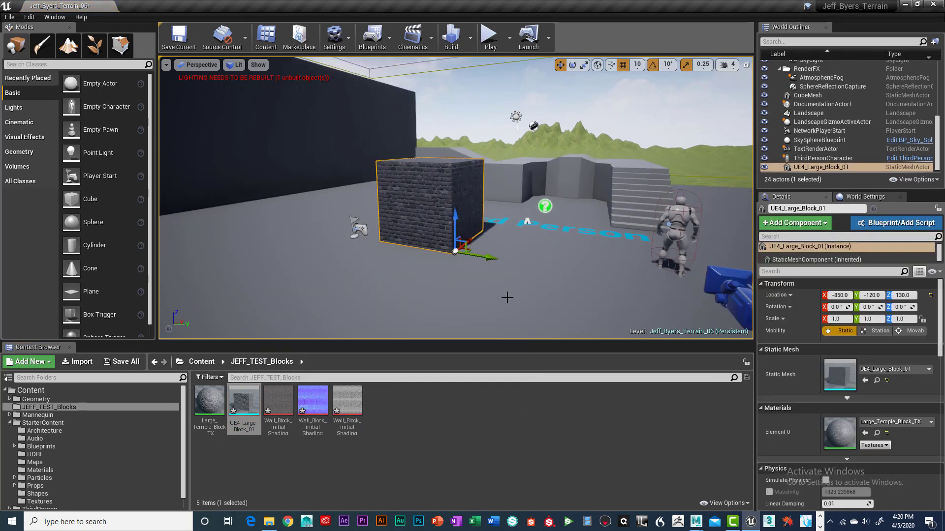
pyautogui.moveTo(487, 256); pyautogui.dragTo(694, 274)
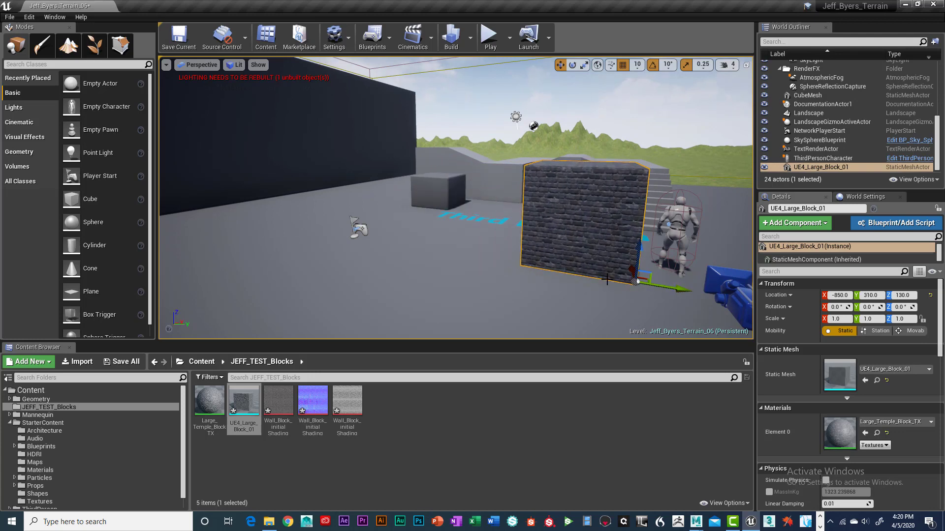
pyautogui.moveTo(614, 274); pyautogui.dragTo(560, 259, button='right')
pyautogui.scroll(3, 602, 267)
pyautogui.scroll(-3, 611, 267)
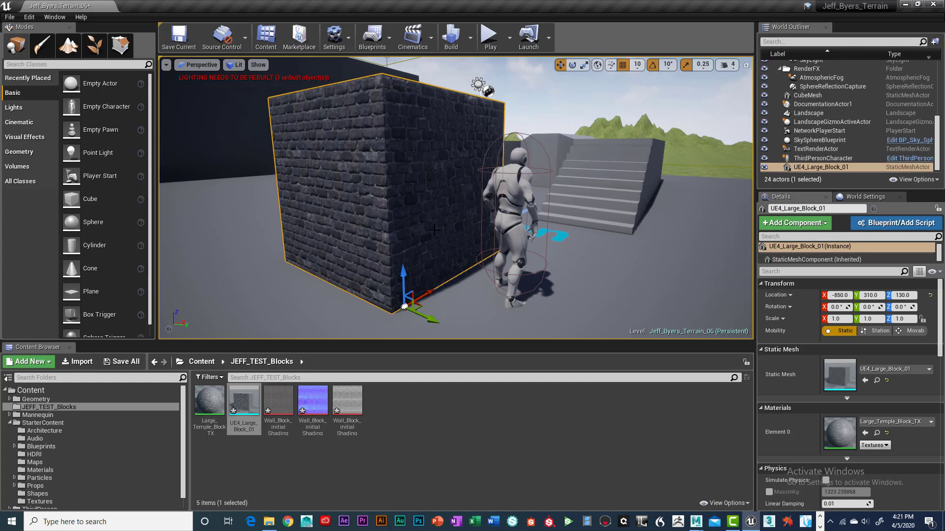
pyautogui.press('s')
pyautogui.moveTo(429, 233)
pyautogui.mouseDown(button='right')
pyautogui.moveTo(419, 241)
pyautogui.moveTo(352, 239)
pyautogui.moveTo(423, 246)
pyautogui.moveTo(419, 234)
pyautogui.moveTo(496, 239)
pyautogui.moveTo(440, 236)
pyautogui.mouseUp(button='right')
pyautogui.press('a')
pyautogui.press('d')
pyautogui.moveTo(470, 320); pyautogui.dragTo(467, 320, button='right')
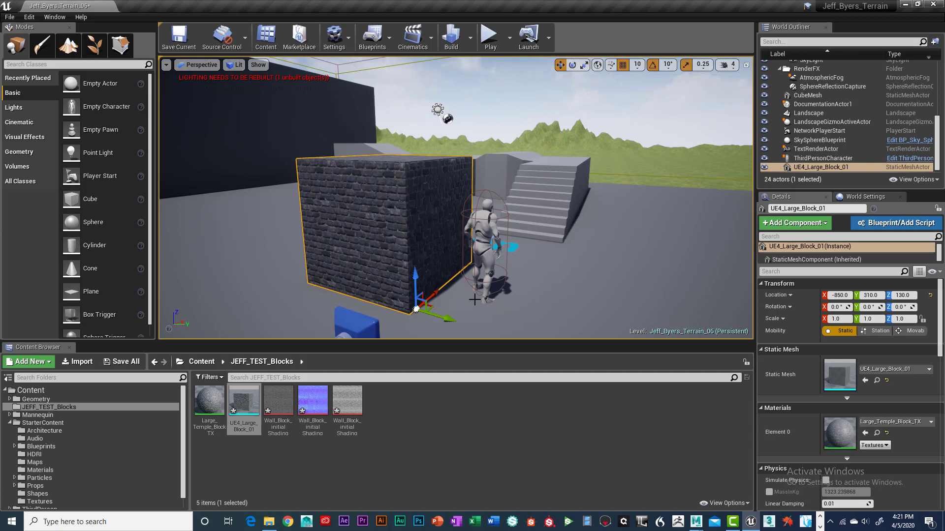
pyautogui.keyDown('alt'); pyautogui.moveTo(449, 320); pyautogui.dragTo(635, 297); pyautogui.keyUp('alt')
pyautogui.moveTo(396, 292); pyautogui.dragTo(398, 293, button='right')
pyautogui.press('a')
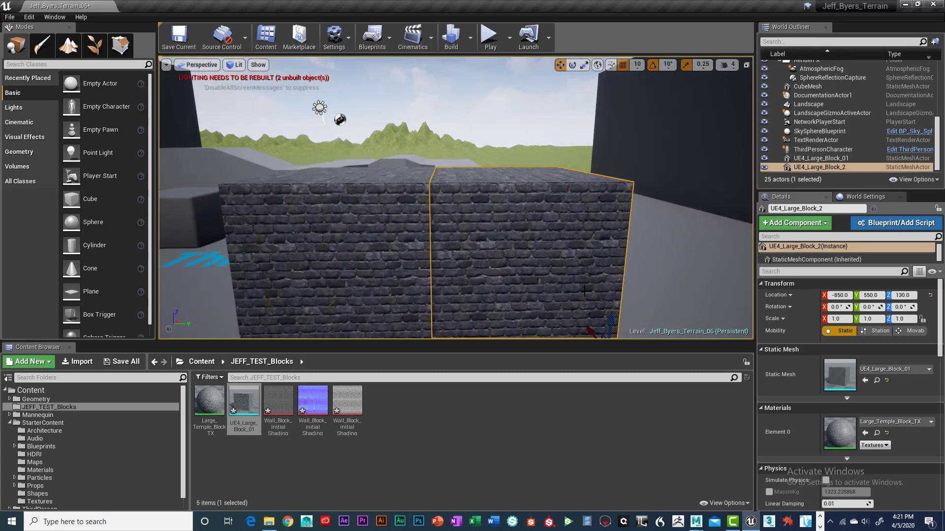
pyautogui.scroll(-3, 583, 293)
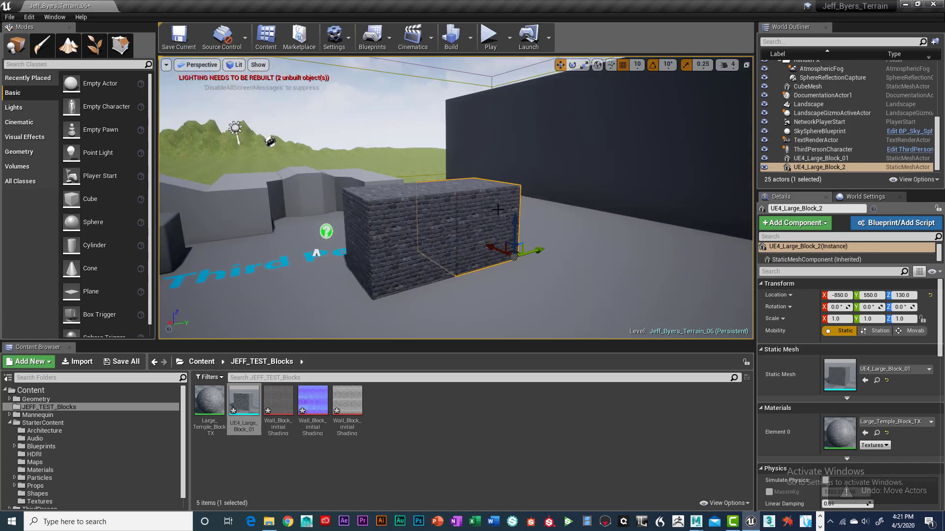
pyautogui.press('Delete')
# Step: Fly around the level viewport to examine the placed wall block from several angles
pyautogui.moveTo(507, 261); pyautogui.dragTo(486, 242, button='right')
pyautogui.press('d')
pyautogui.press('d')
pyautogui.press('w')
pyautogui.press('s')
pyautogui.press('s')
pyautogui.press('w')
pyautogui.press('d')
pyautogui.press('w')
pyautogui.press('s')
pyautogui.press('w')
pyautogui.press('s')
pyautogui.press('a')
pyautogui.press('d')
pyautogui.press('d')
pyautogui.press('s')
pyautogui.press('w')
pyautogui.press('w')
pyautogui.moveTo(485, 242); pyautogui.dragTo(479, 233, button='middle')
pyautogui.press('s')
pyautogui.moveTo(479, 234)
pyautogui.mouseDown(button='right')
pyautogui.moveTo(492, 232)
pyautogui.moveTo(488, 246)
pyautogui.mouseUp(button='right')
pyautogui.press('w')
pyautogui.press('a')
pyautogui.press('s')
pyautogui.press('d')
pyautogui.scroll(-3, 487, 246)
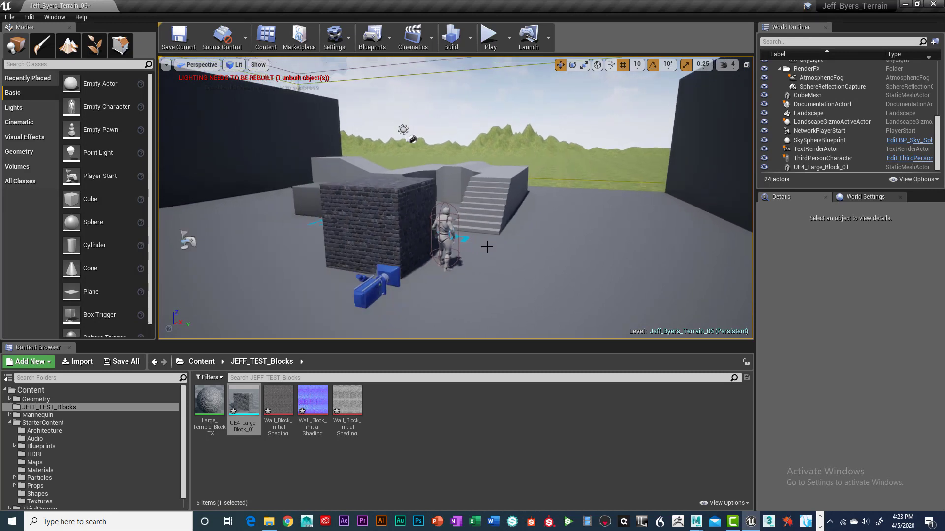
pyautogui.scroll(2, 487, 247)
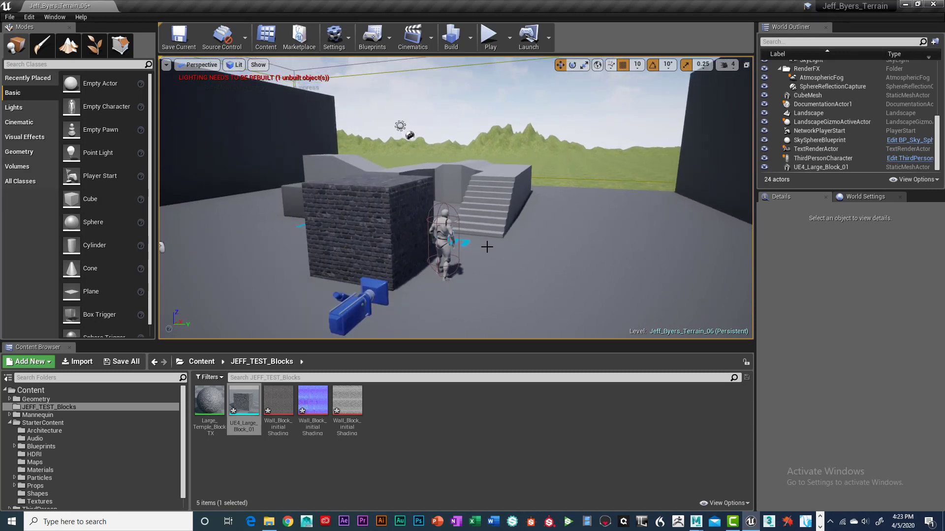